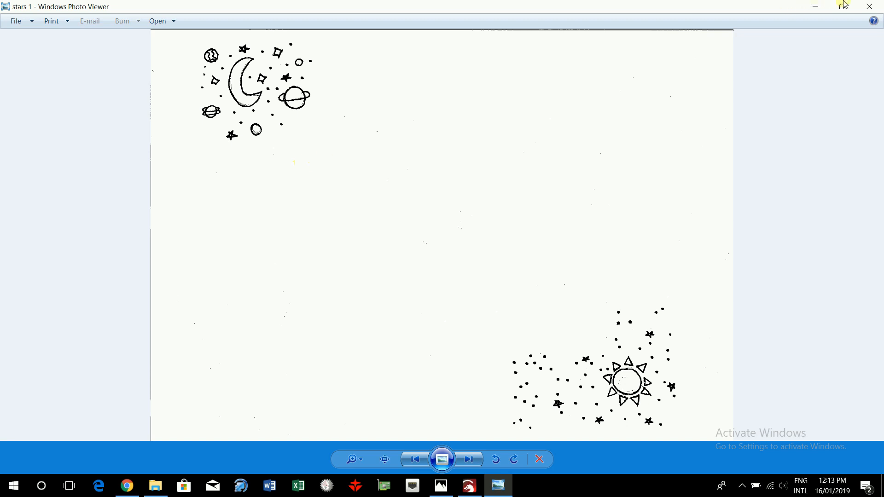
Close the stars 1 picture, switch to LightBurn and import the image Final Family JPEG 14
left_click(870, 7)
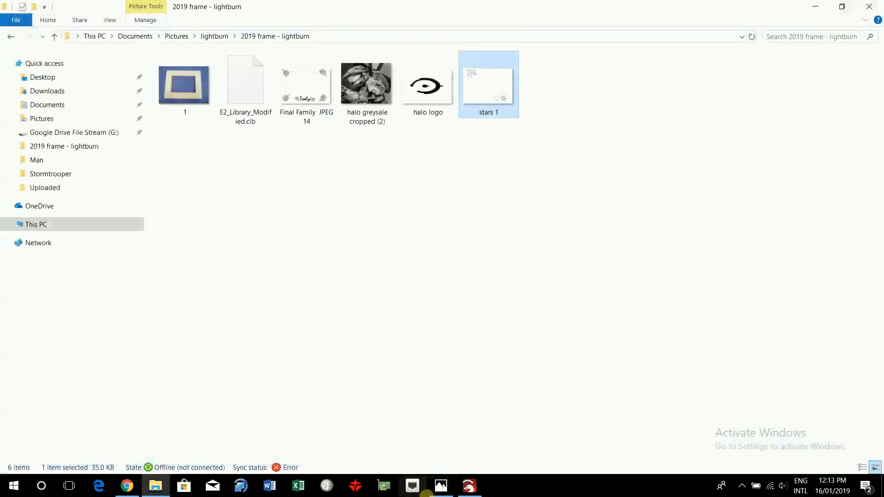
left_click(472, 488)
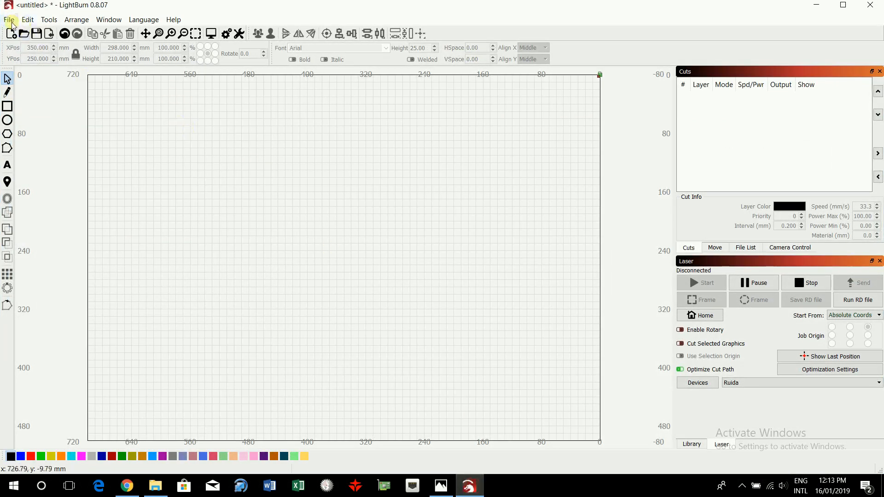
left_click(11, 22)
left_click(30, 73)
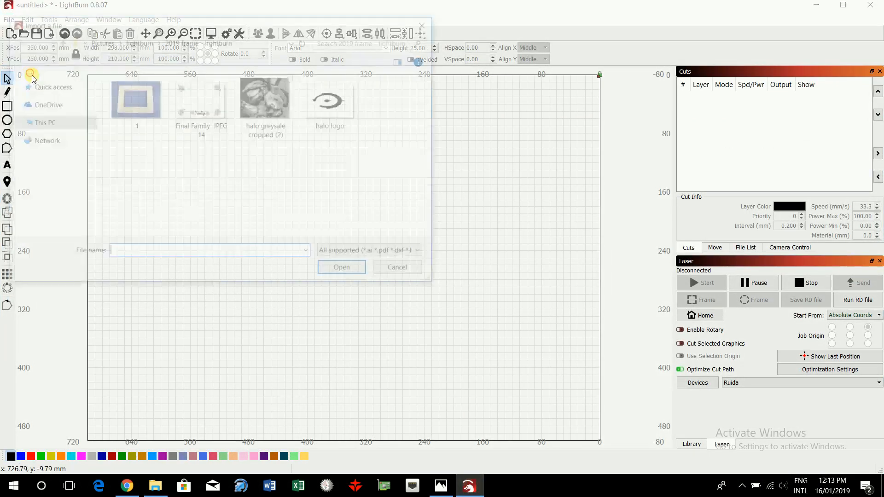
left_click(201, 104)
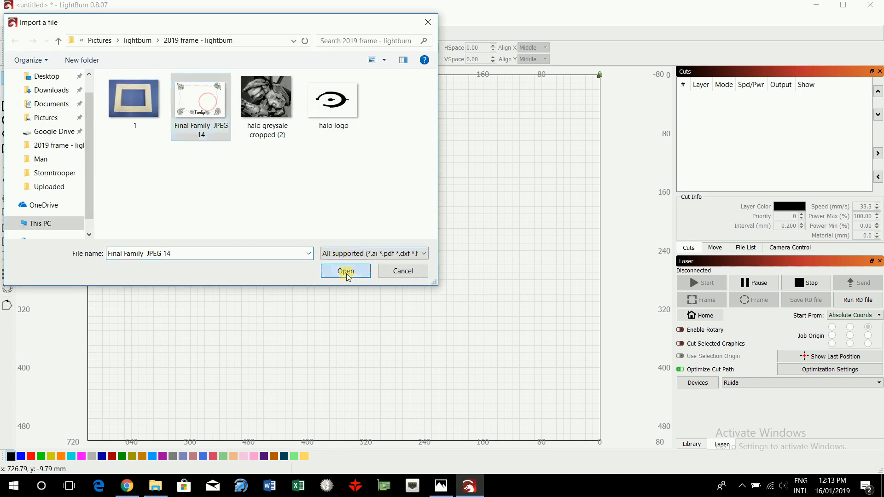
left_click(345, 272)
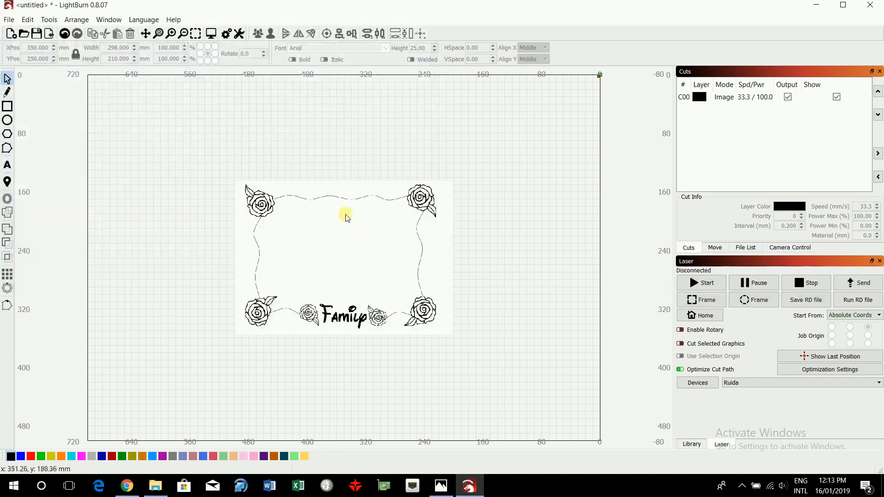
Preview the laser path of the imported Family image and delete the image from the workspace
left_click(211, 33)
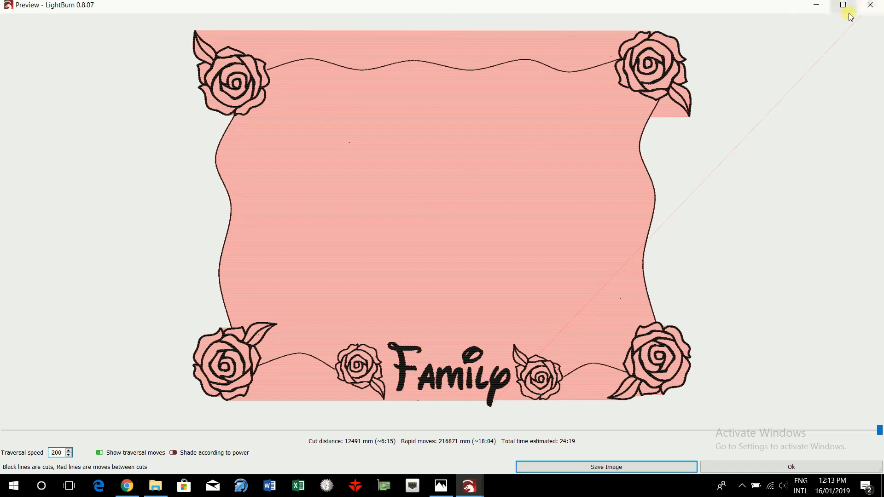
left_click(870, 8)
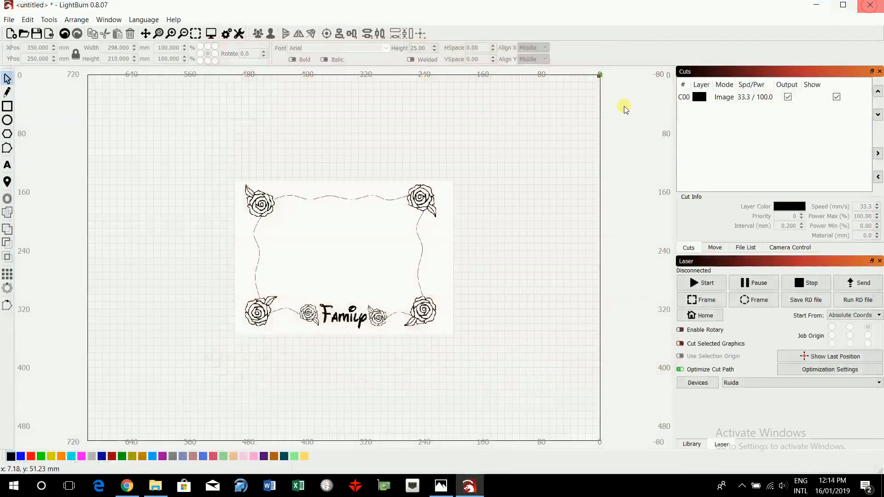
left_click(422, 197)
key("Delete")
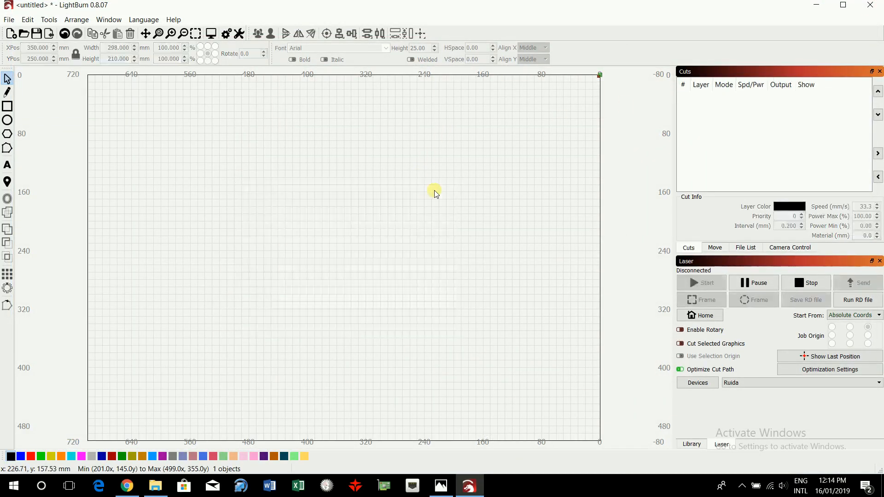
left_click(816, 5)
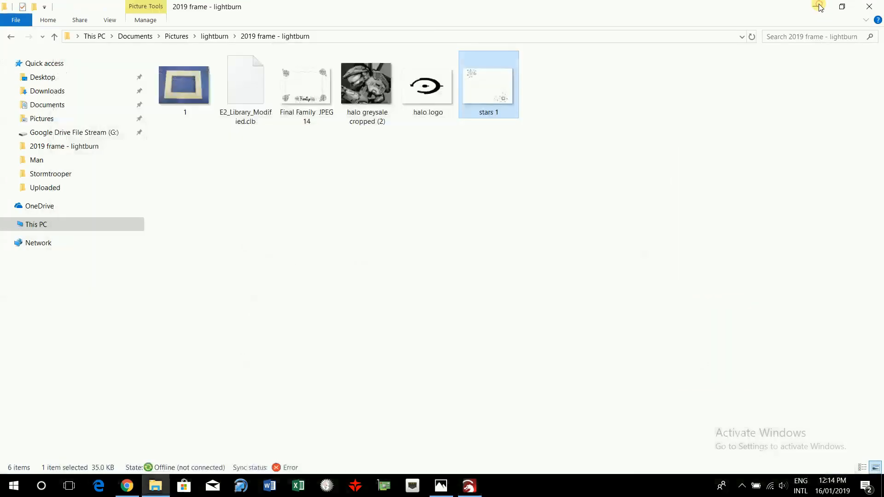
left_click(574, 206)
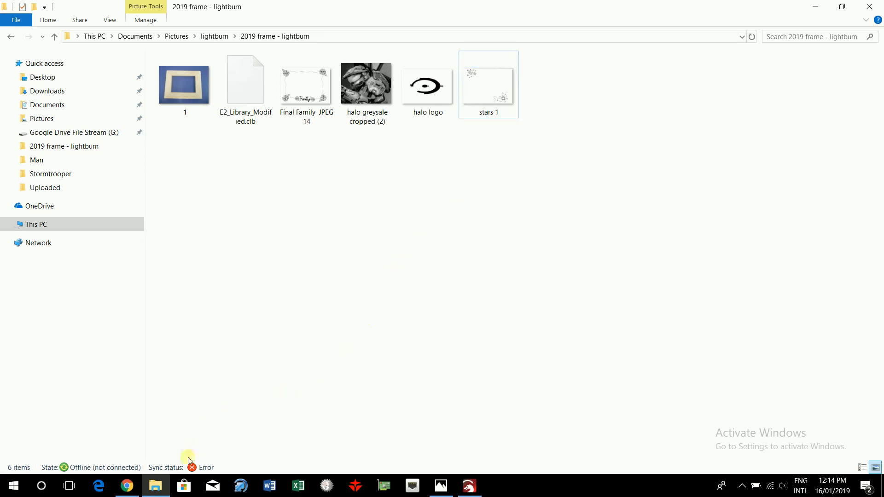
Switch to Chrome and open the Image converter to JPG page on online-convert.com
left_click(127, 486)
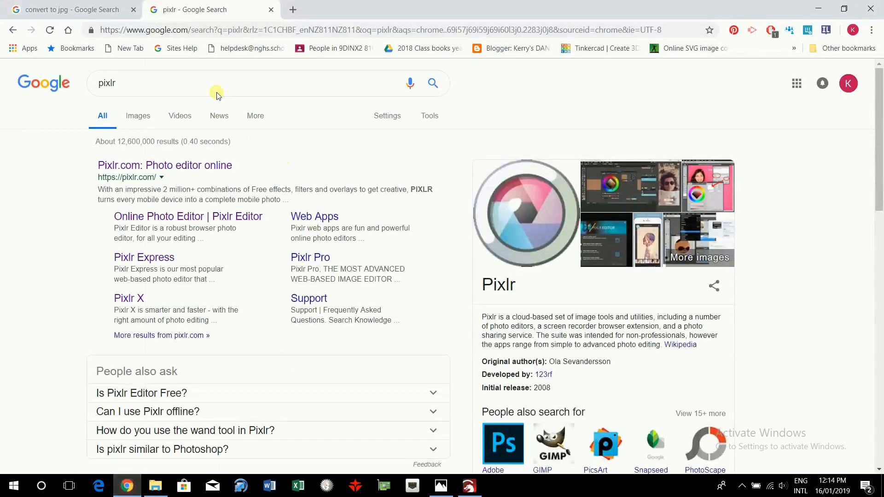
left_click(76, 9)
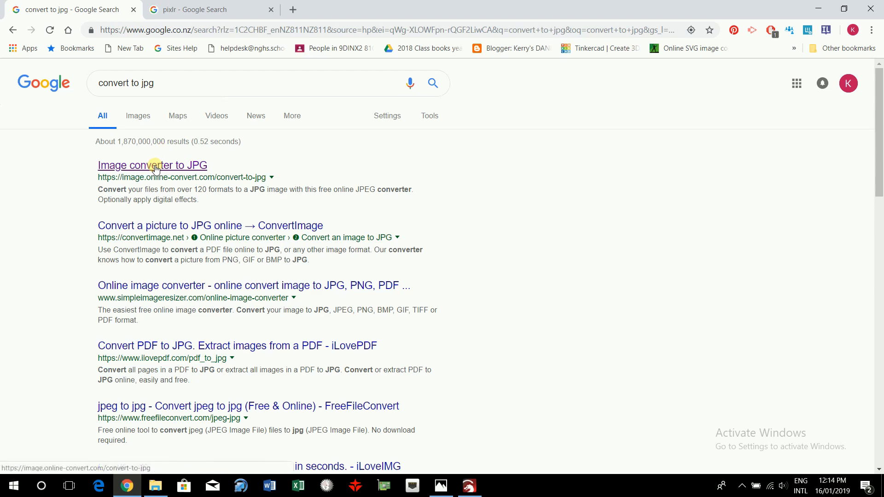
left_click(166, 166)
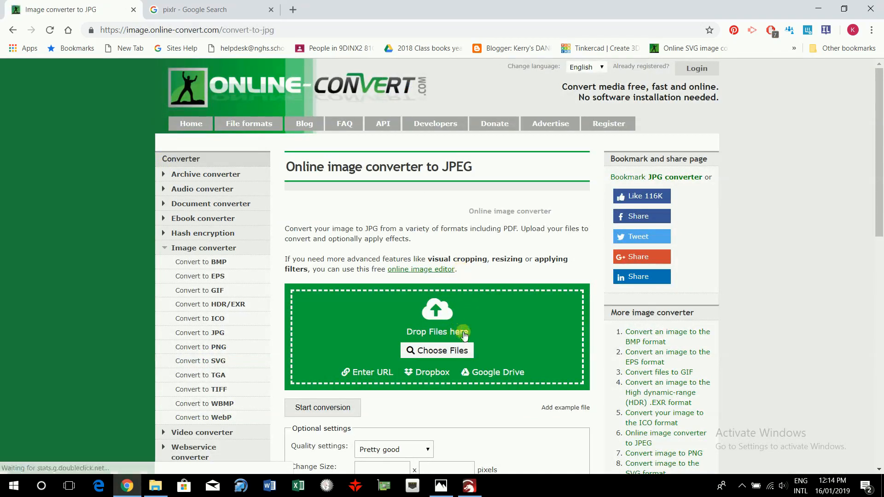
Upload the stars 1 file from the 2019 frame - lightburn folder and convert it to JPG
left_click(454, 352)
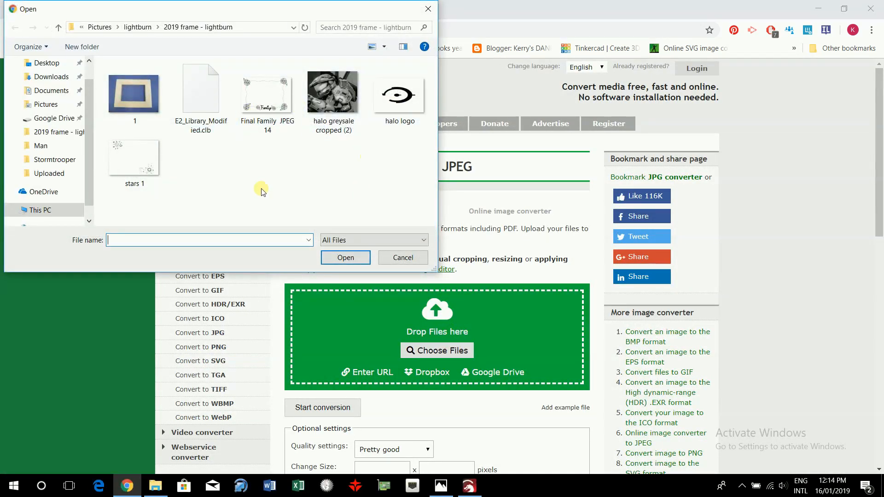
left_click(129, 166)
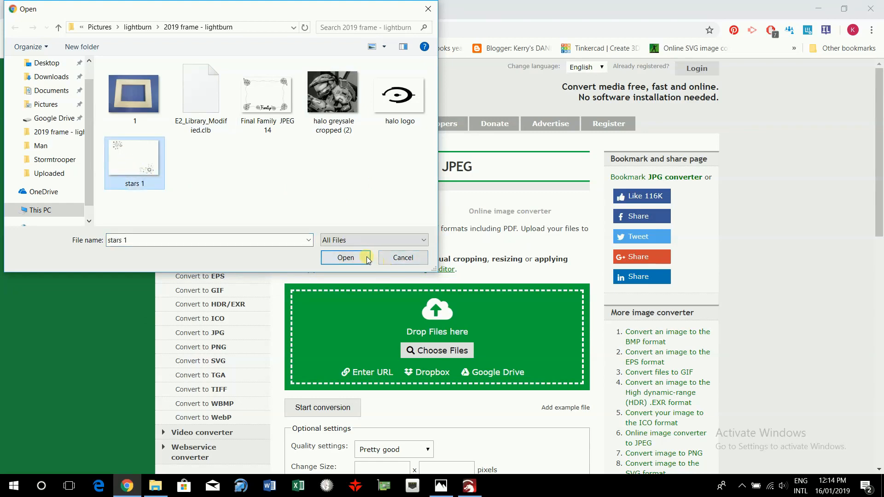
left_click(361, 257)
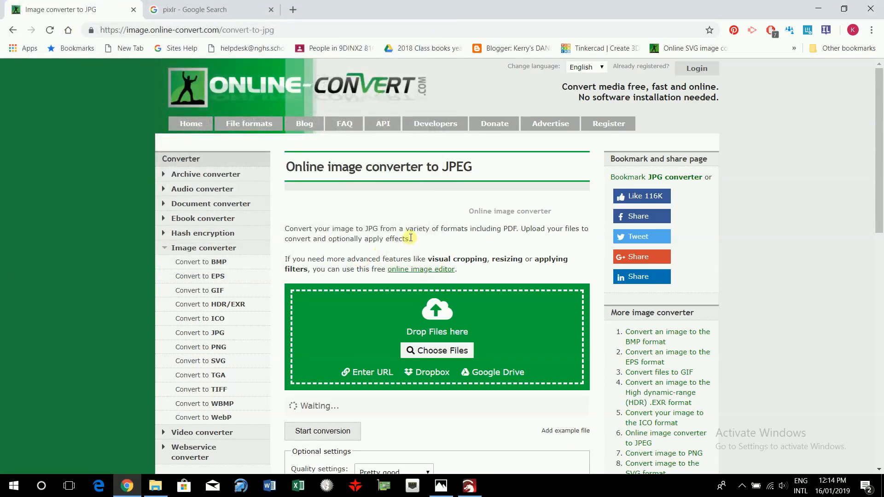
scroll(410, 240, "down", 3)
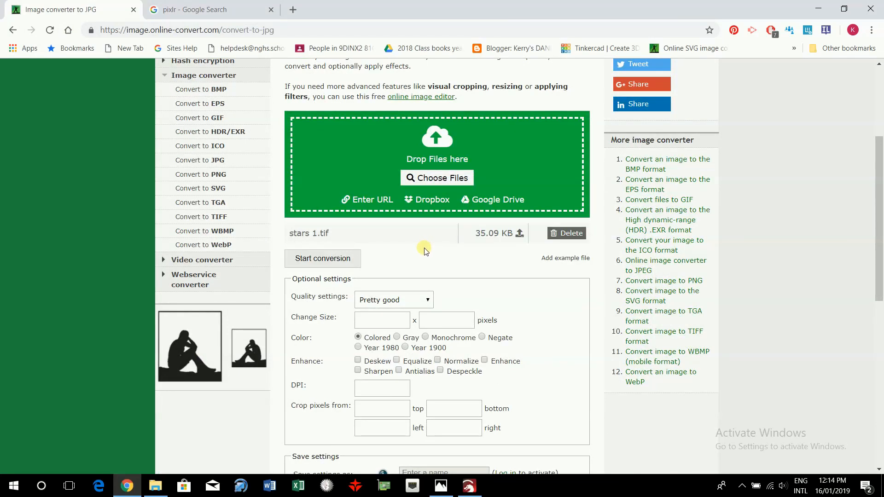
left_click(324, 261)
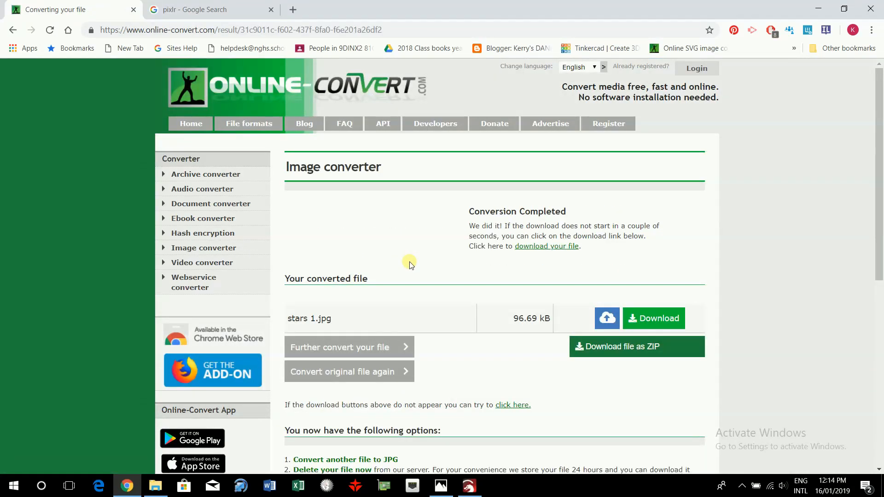
scroll(405, 249, "down", 4)
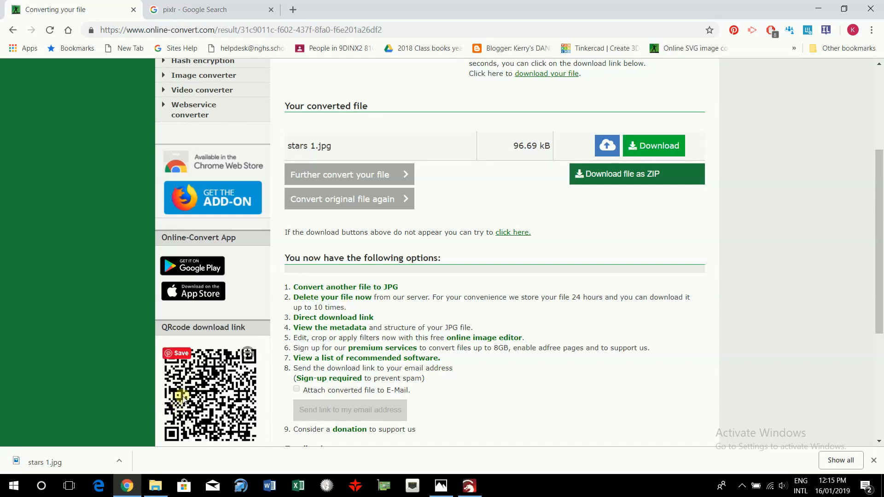
In File Explorer, copy the converted stars 1 JPG from Downloads into the 2019 frame - lightburn folder
left_click(156, 488)
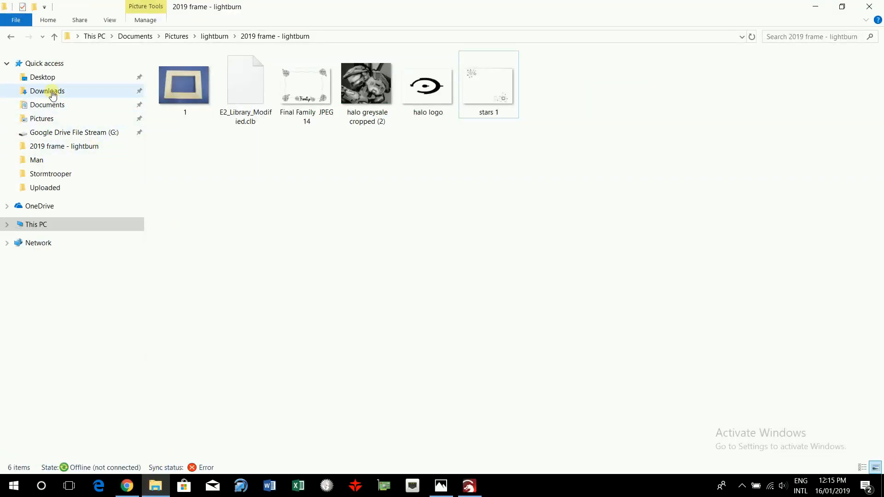
left_click(51, 92)
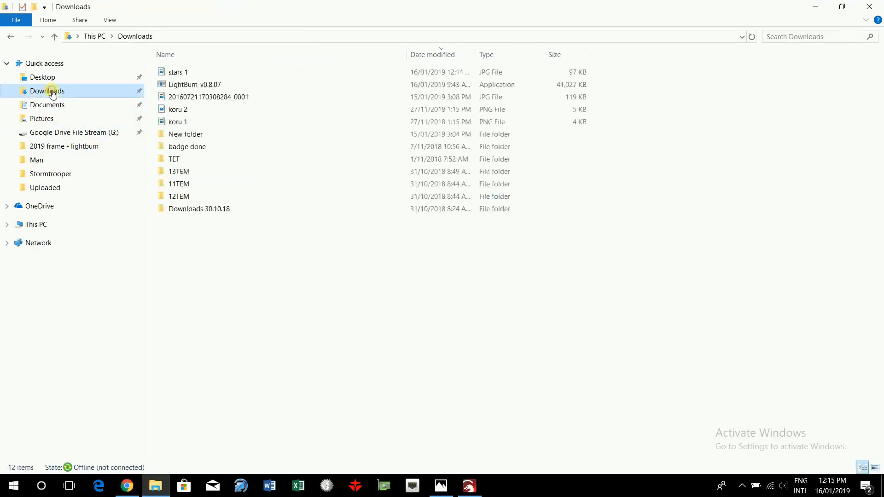
right_click(182, 76)
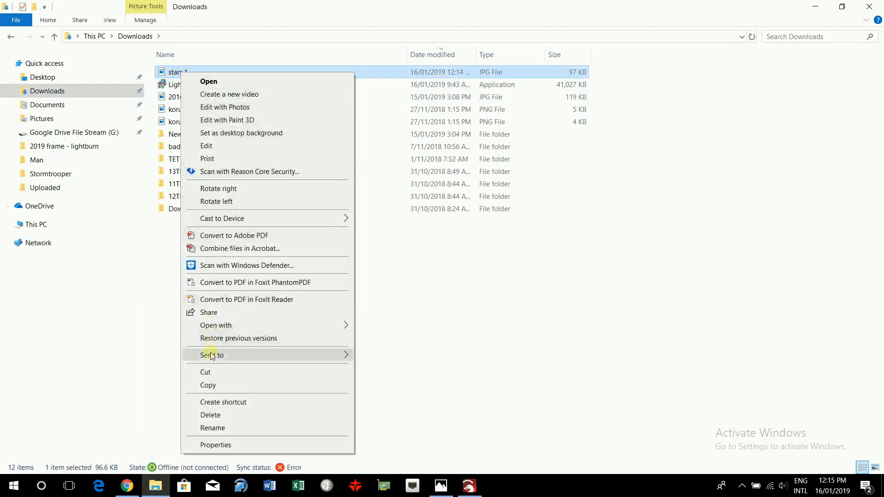
left_click(210, 386)
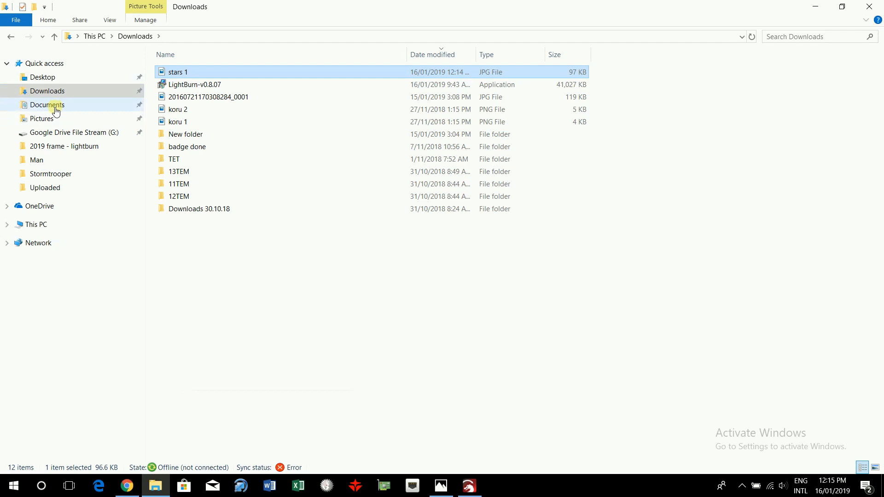
left_click(11, 37)
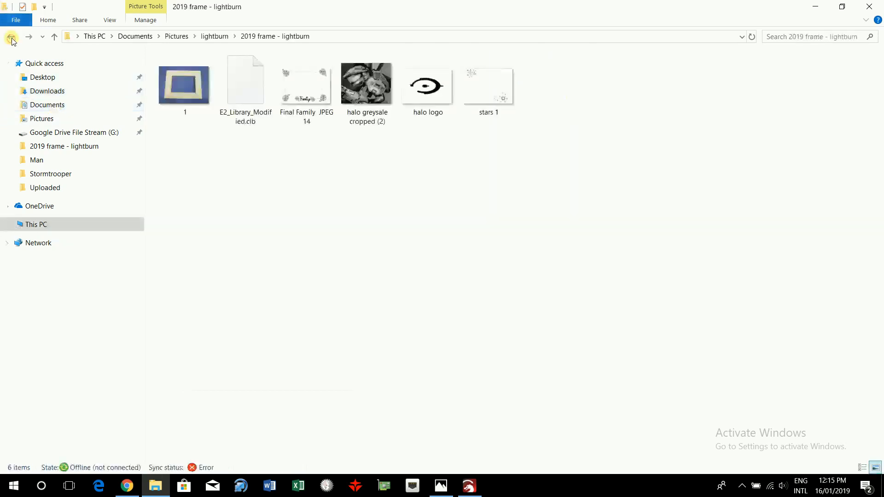
right_click(400, 241)
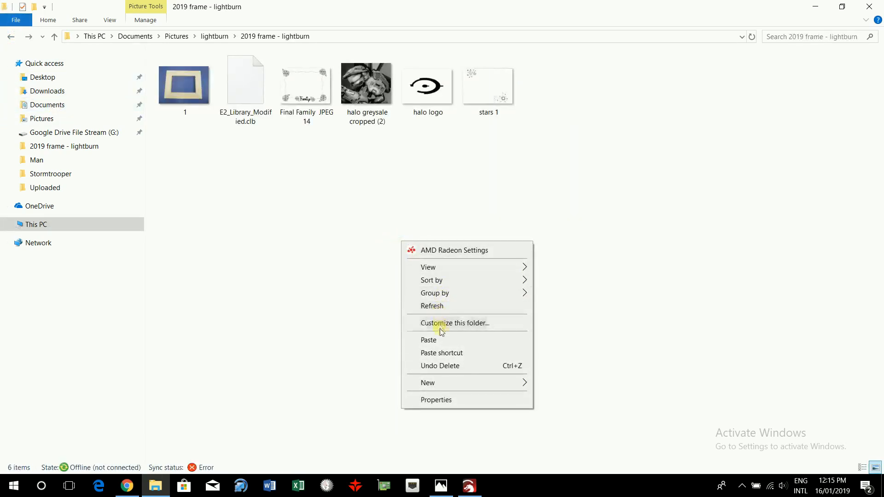
left_click(435, 341)
left_click(466, 295)
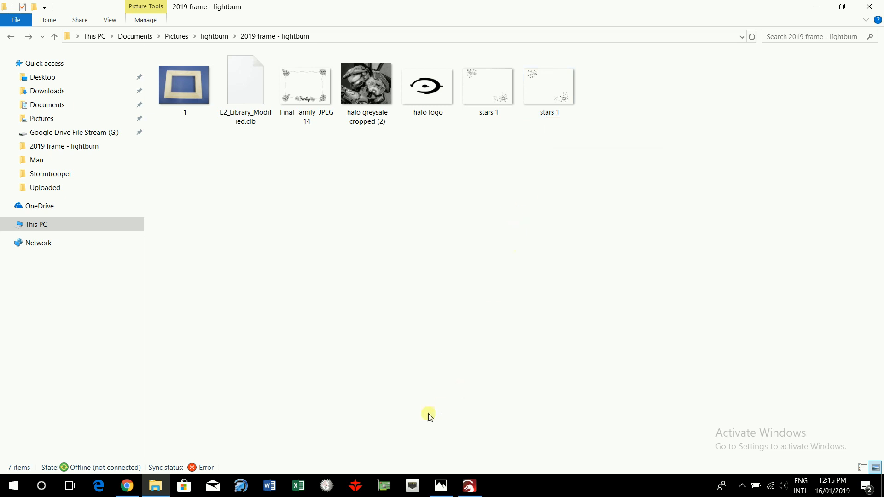
Switch back to Chrome, open Pixlr Editor from the pixlr search results and allow Flash to run
left_click(128, 488)
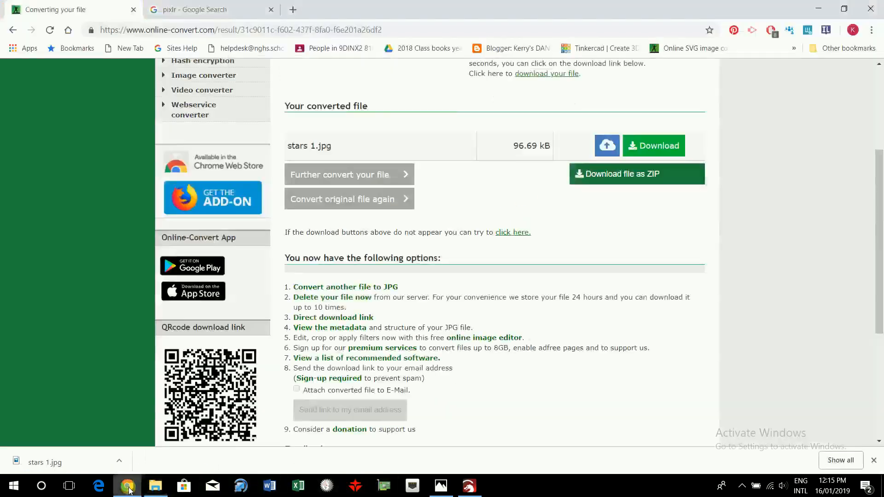
left_click(197, 10)
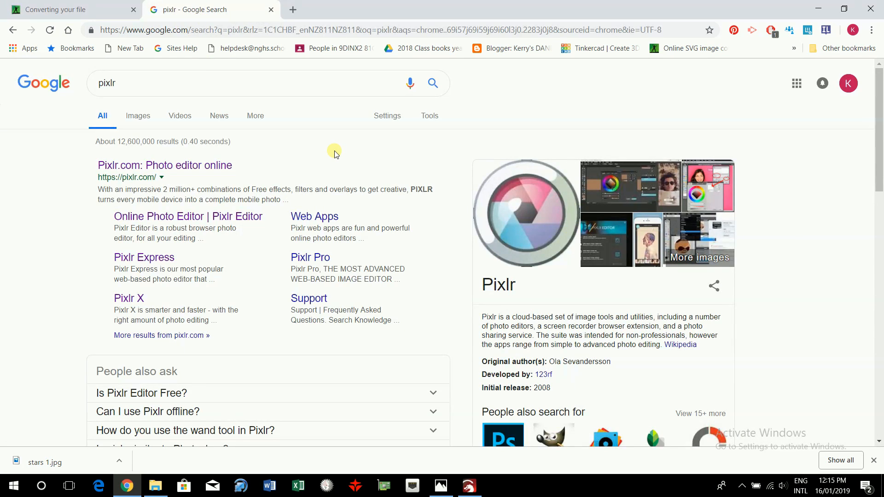
left_click(198, 167)
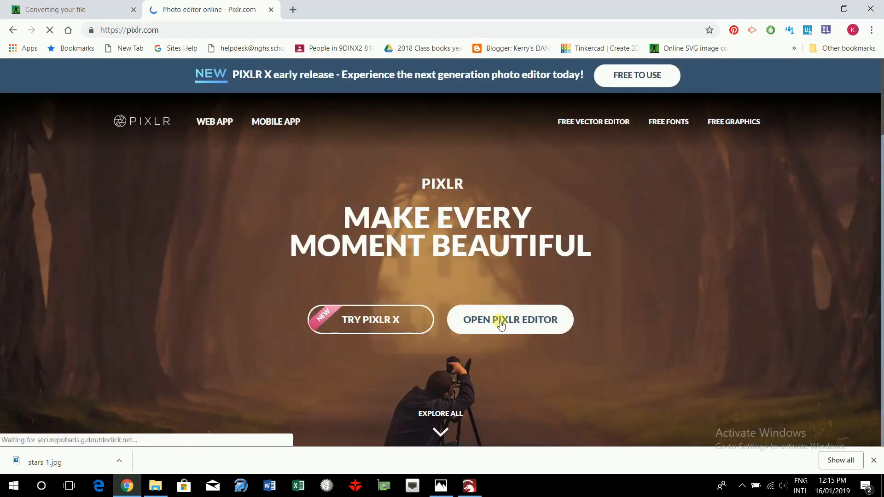
left_click(510, 323)
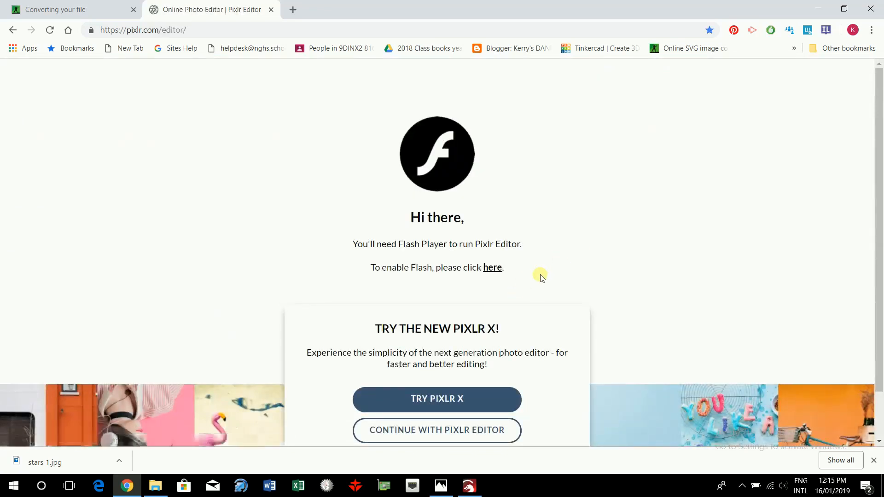
left_click(493, 269)
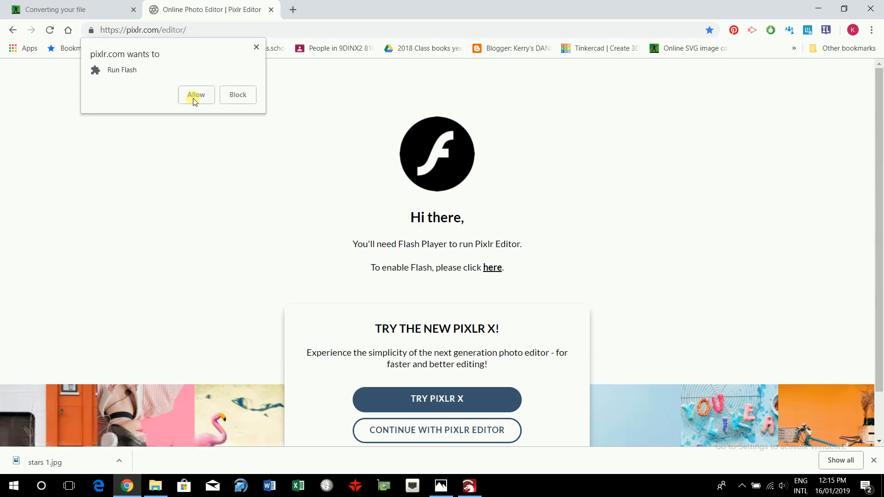
left_click(198, 97)
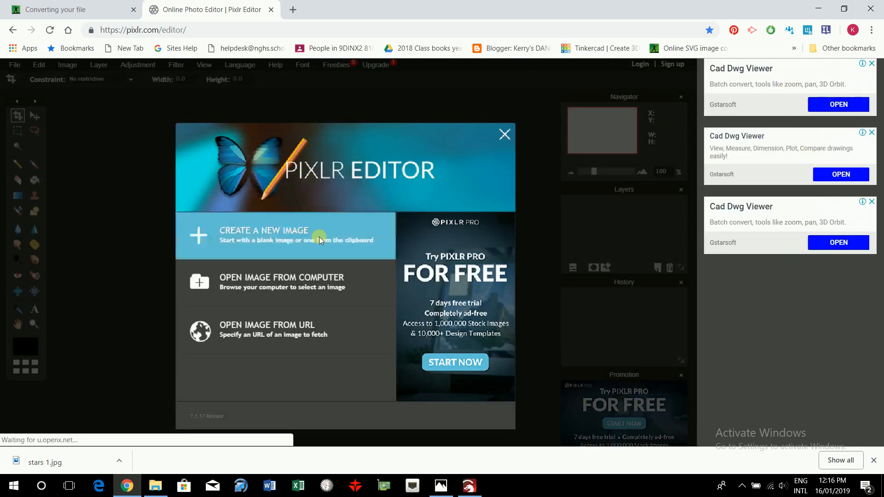
Open the image Final Family JPEG 14 from the computer in Pixlr Editor
left_click(278, 278)
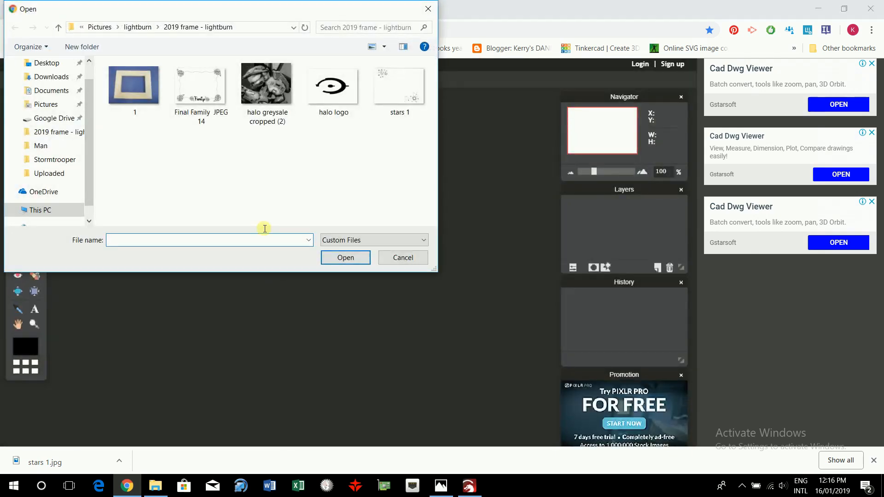
left_click(199, 91)
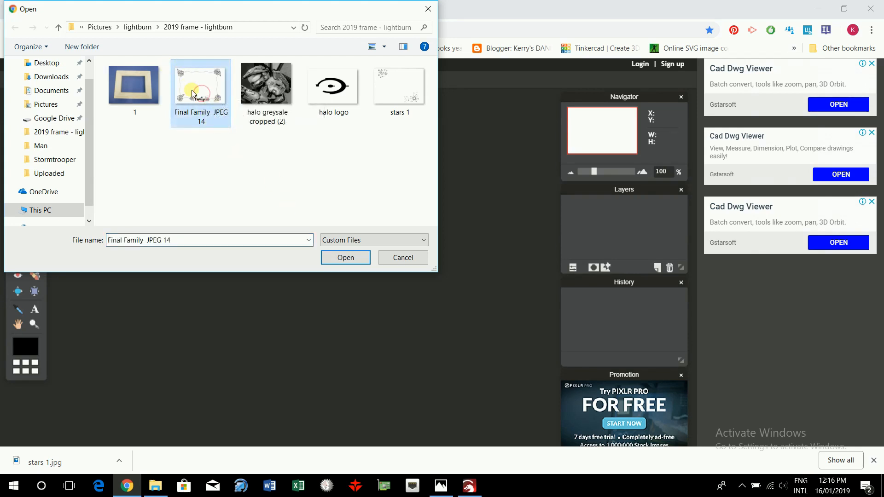
left_click(346, 258)
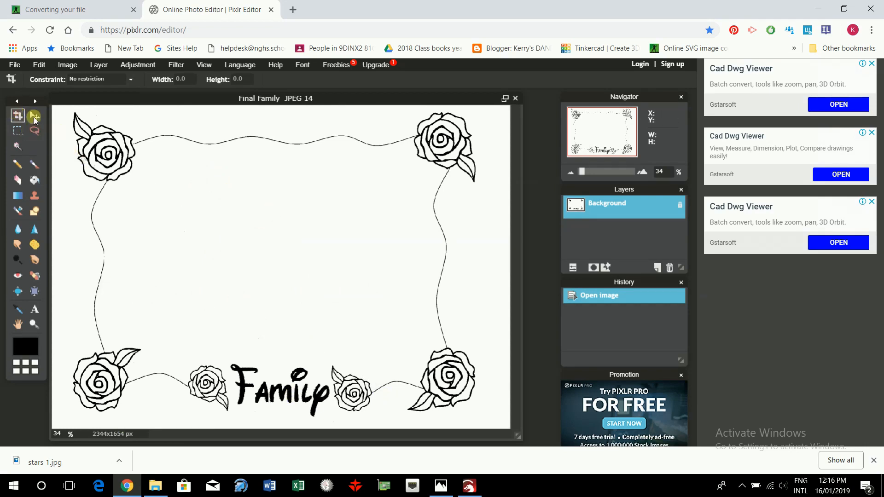
Crop the image to the top band with the two upper roses and connecting wavy line, about 2132 × 409 px
left_click_drag(66, 109, 482, 190)
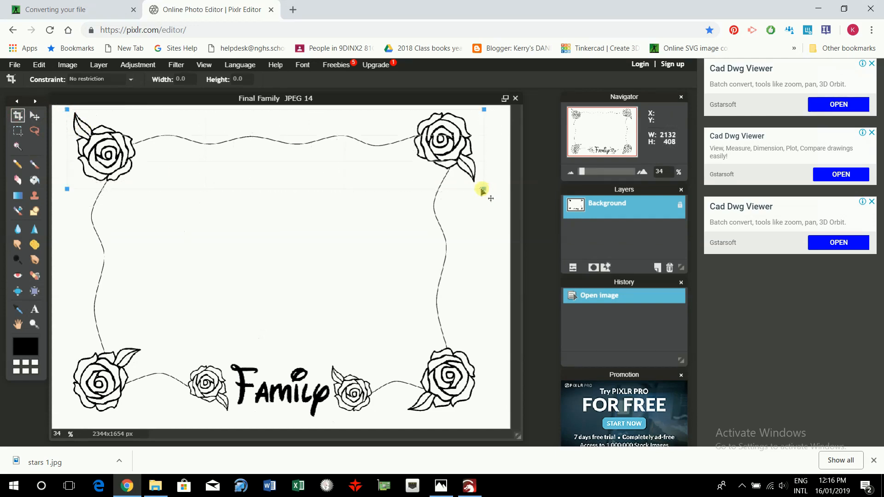
left_click(471, 228)
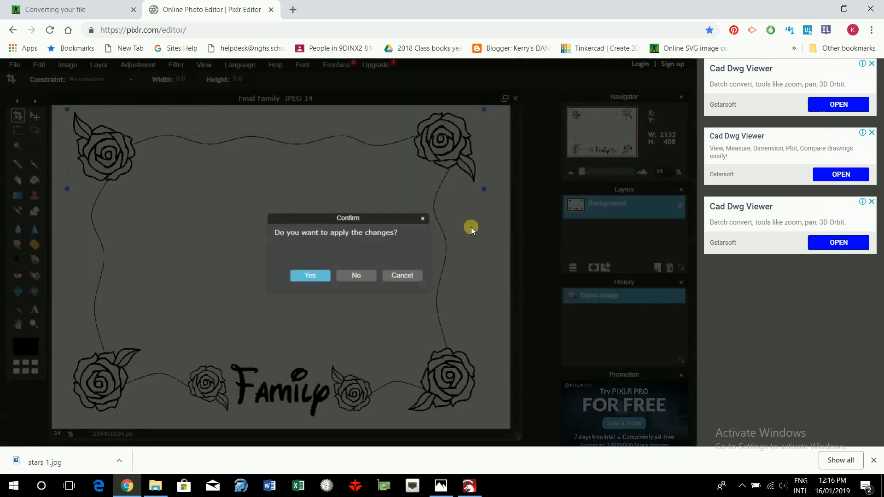
left_click(306, 277)
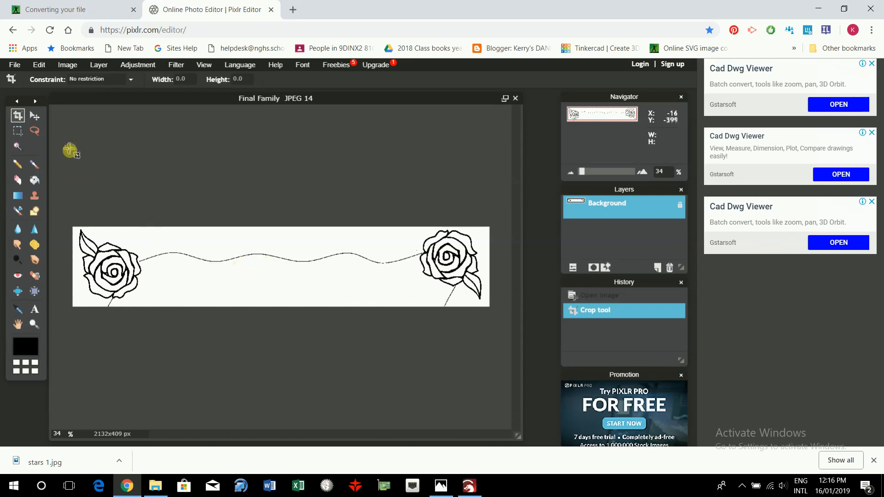
With the Eraser set to the square 15 brush, remove the leftover line stub below the right rose
left_click(17, 180)
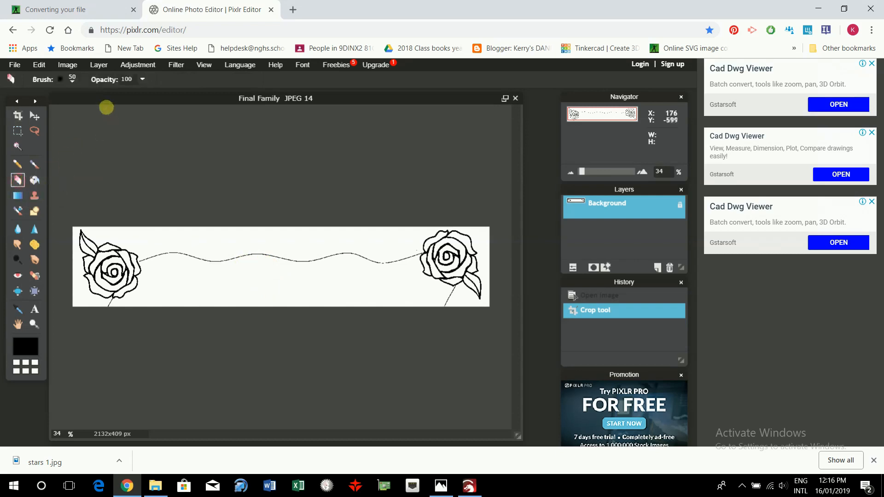
left_click(72, 82)
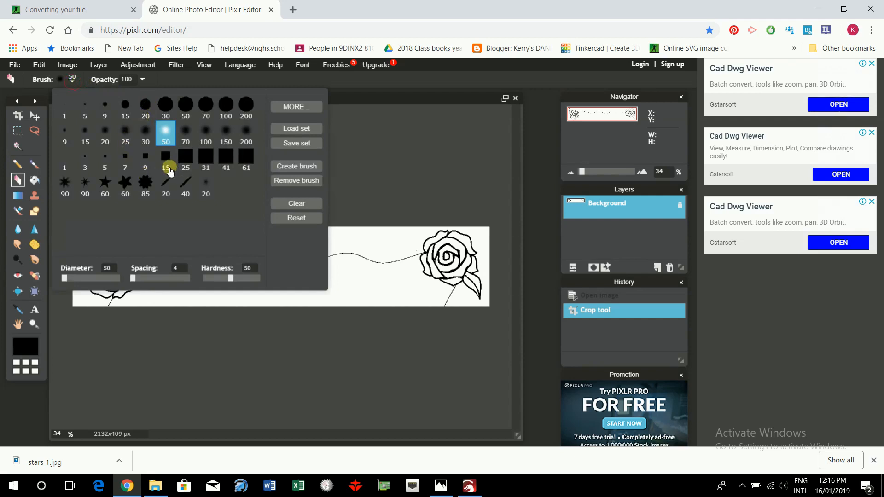
left_click(166, 159)
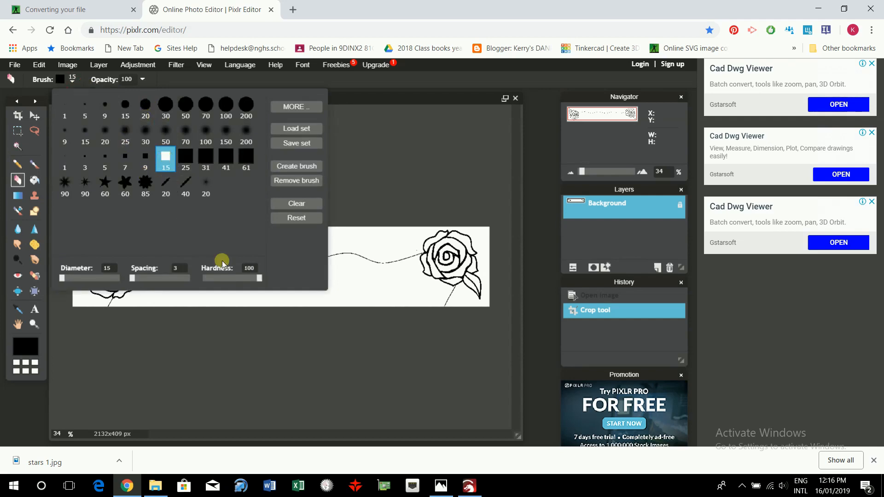
left_click(390, 295)
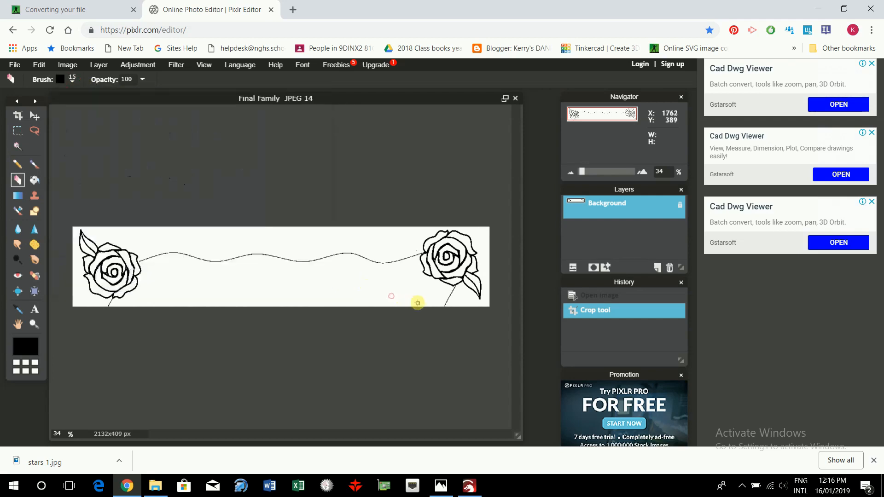
left_click(445, 305)
scroll(346, 266, "up", 2)
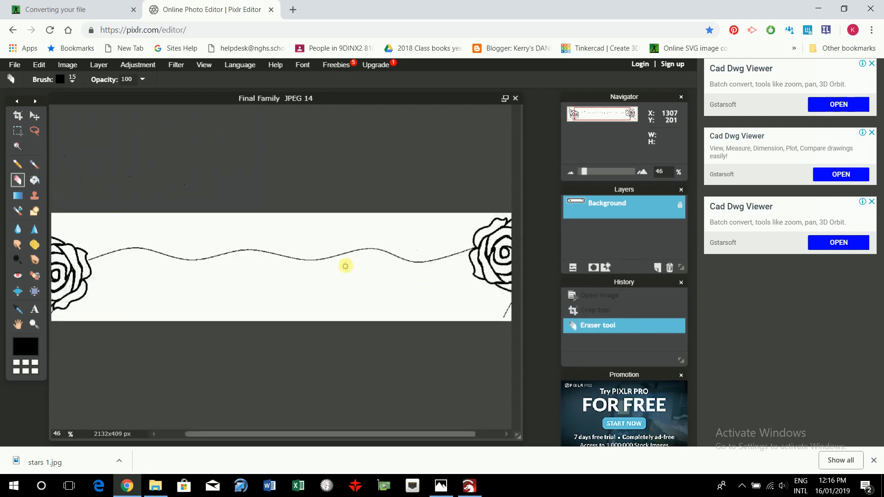
scroll(346, 267, "up", 3)
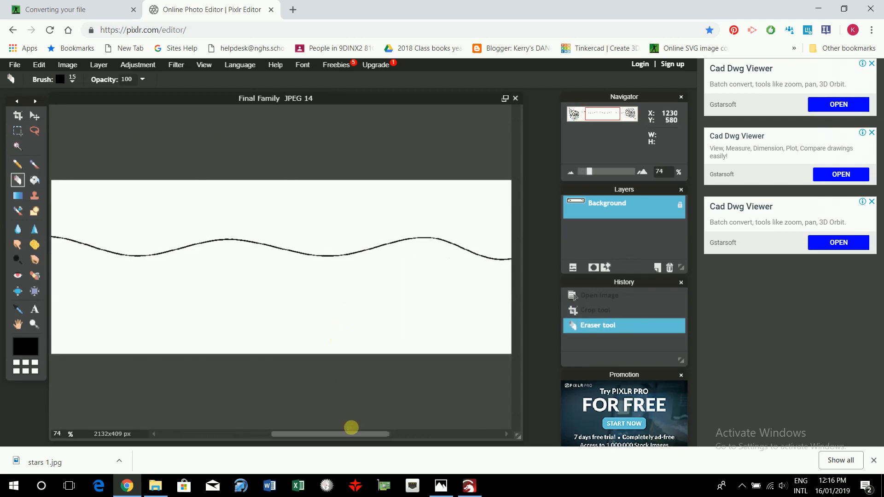
left_click_drag(354, 433, 466, 434)
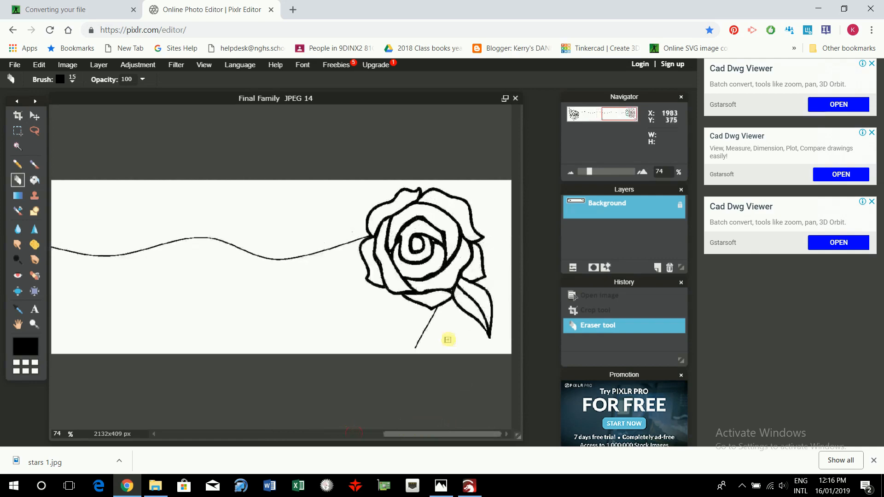
left_click_drag(430, 325, 414, 344)
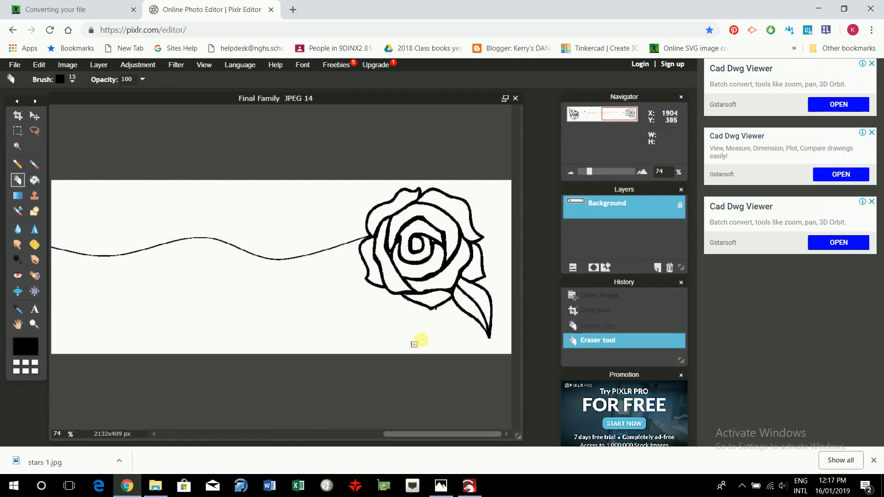
left_click(438, 313)
Erase the leftover line stub below the left rose
left_click_drag(421, 436, 201, 457)
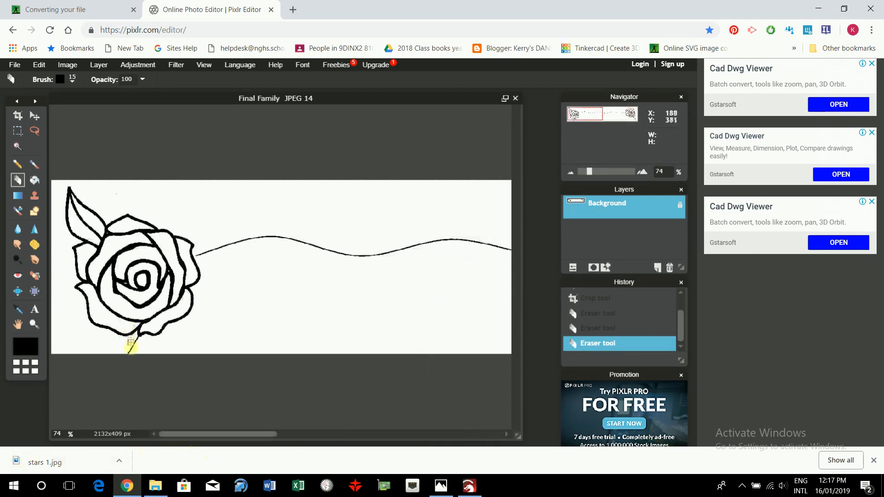
left_click_drag(138, 340, 128, 359)
left_click(136, 343)
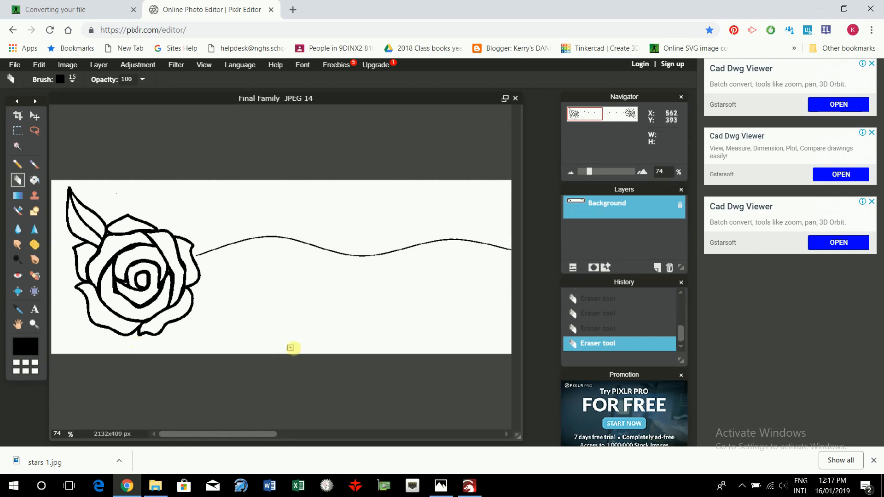
Save the cropped band as a JPEG named Final Family top in the 2019 frame - lightburn folder
left_click(15, 64)
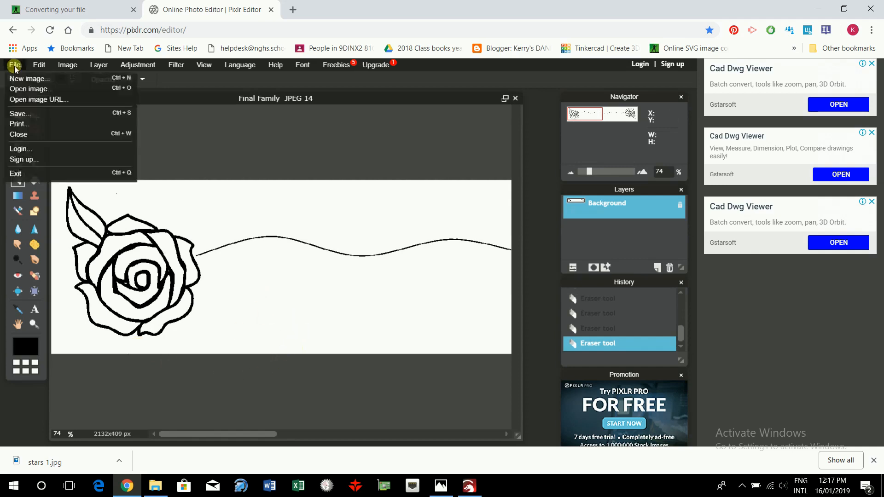
left_click(18, 113)
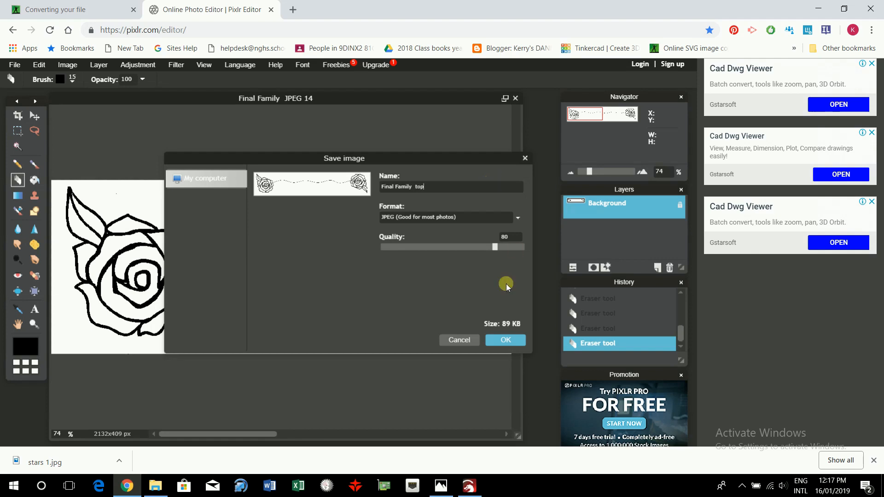
left_click(502, 341)
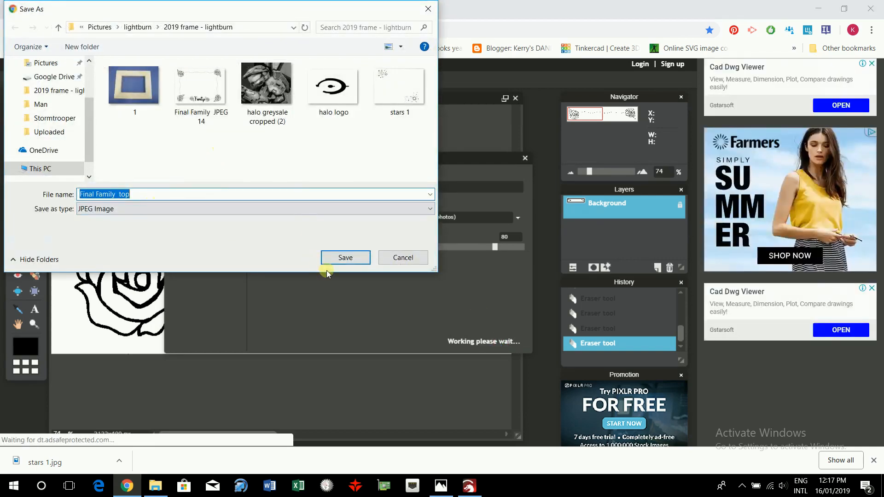
left_click(344, 259)
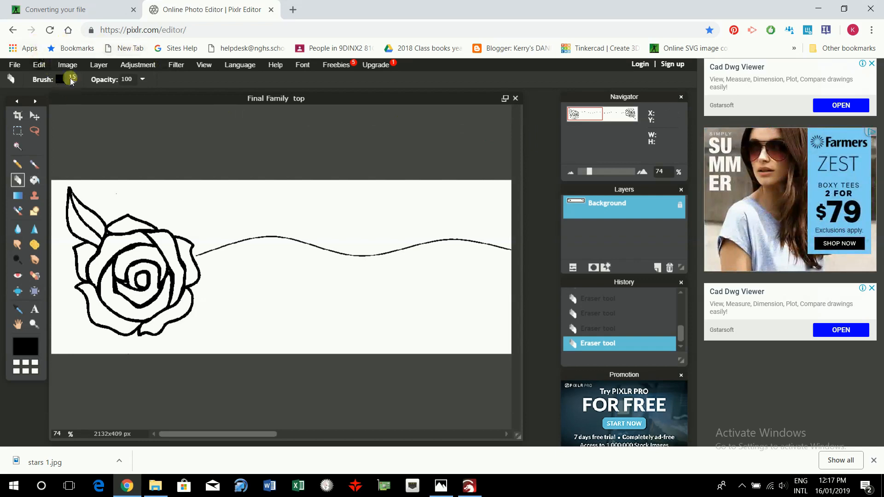
Select the entire Final Family top canvas and clear its contents
left_click(37, 65)
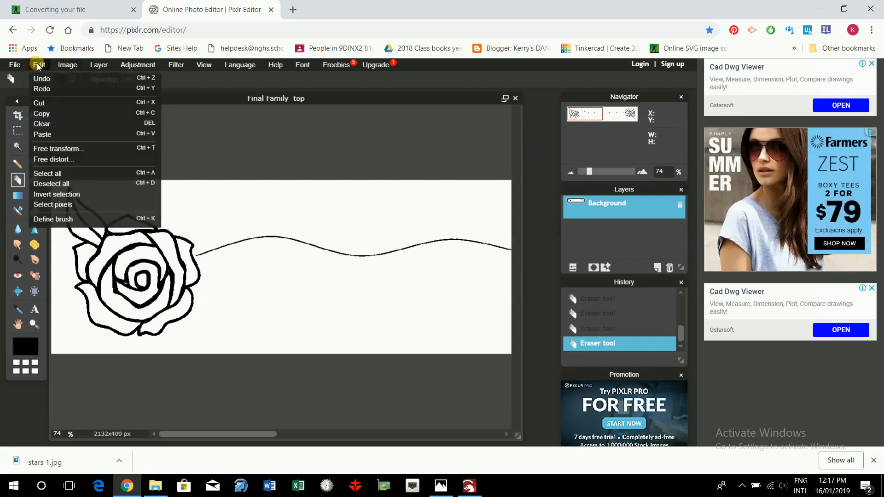
left_click(45, 174)
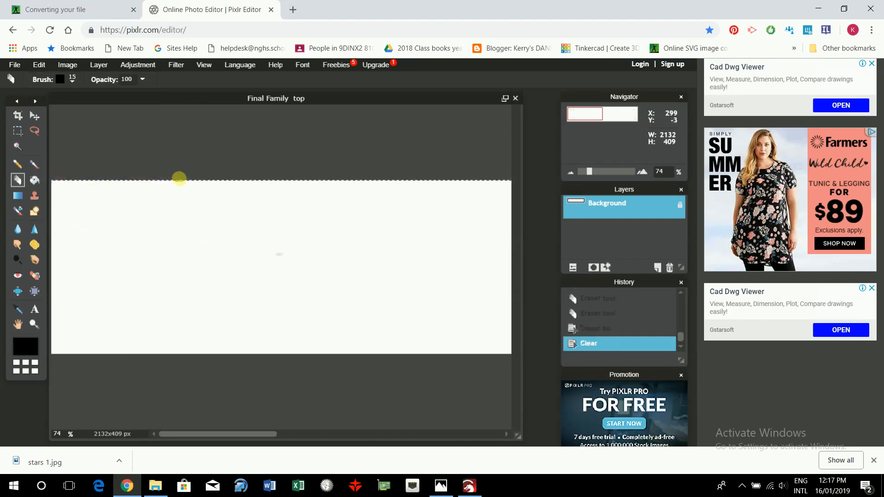
key("Delete")
Open the image Final Family JPEG 14 again from the 2019 frame - lightburn folder
left_click(15, 65)
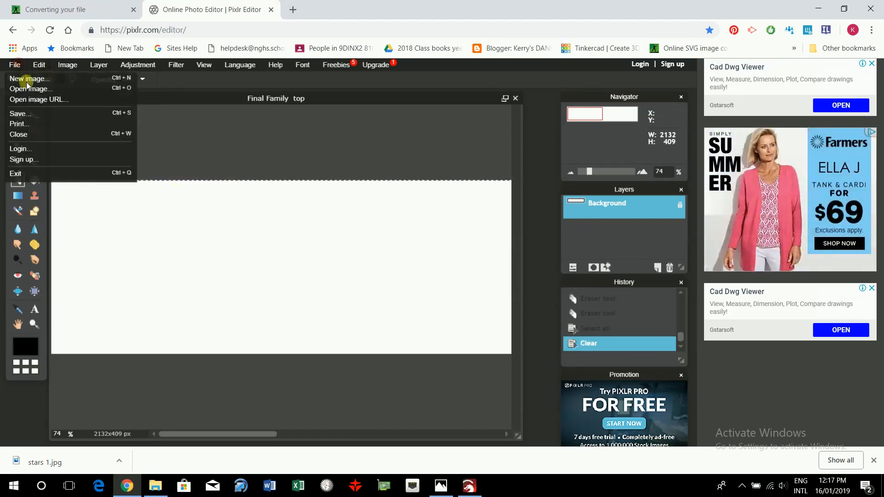
left_click(28, 88)
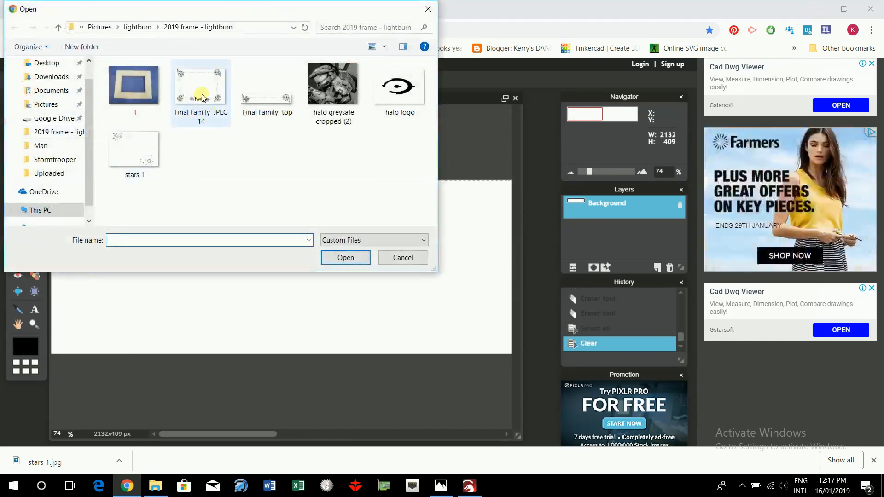
left_click(198, 85)
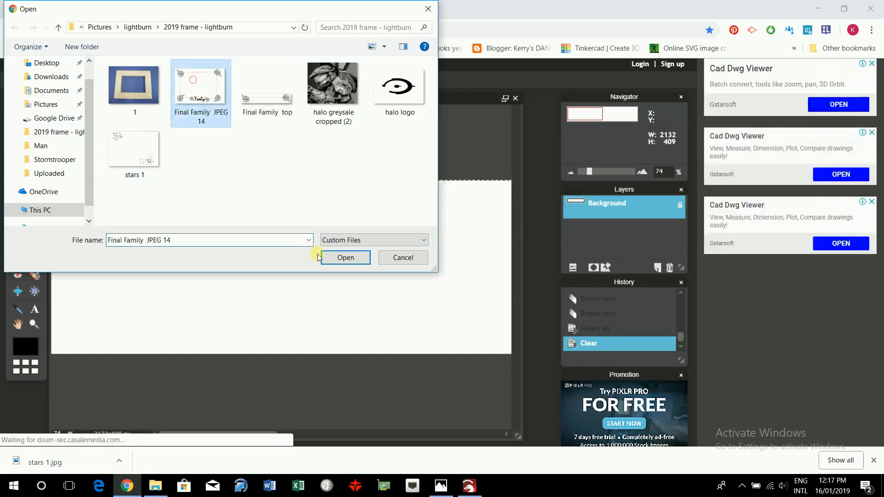
left_click(359, 261)
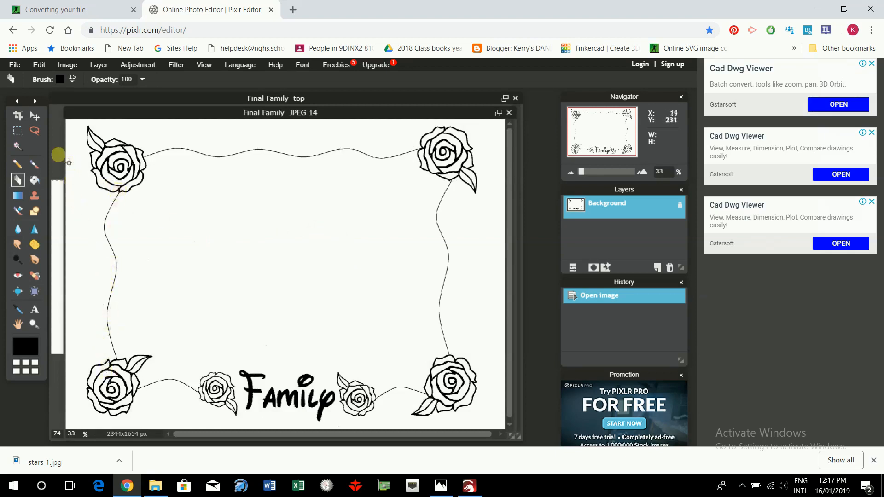
Crop the image to the left wavy line between the two left roses, about 139 × 920 px
left_click(18, 116)
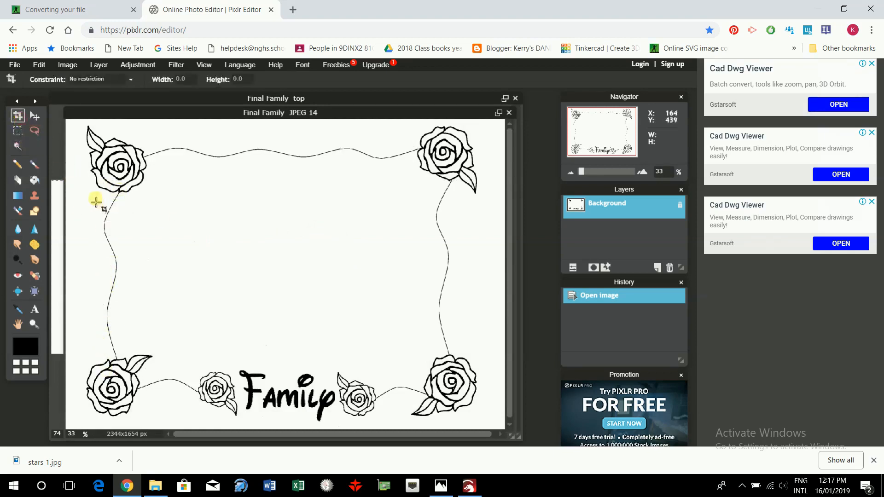
left_click_drag(92, 188, 101, 362)
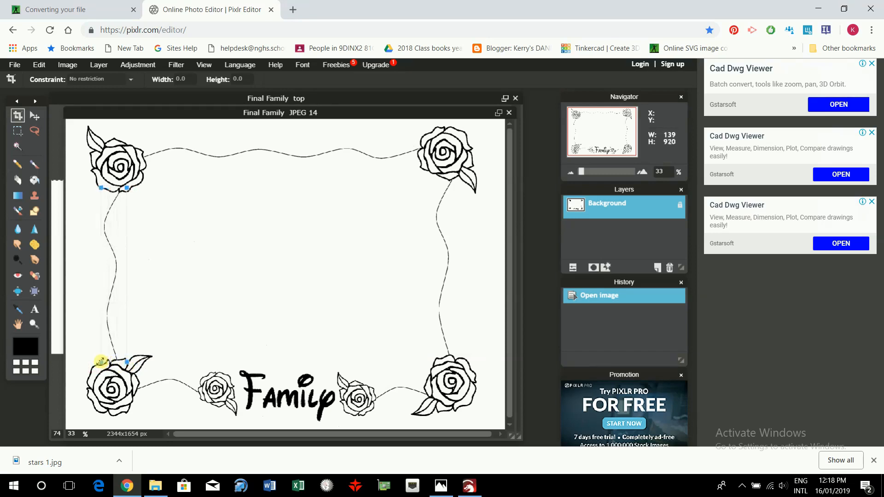
left_click(299, 263)
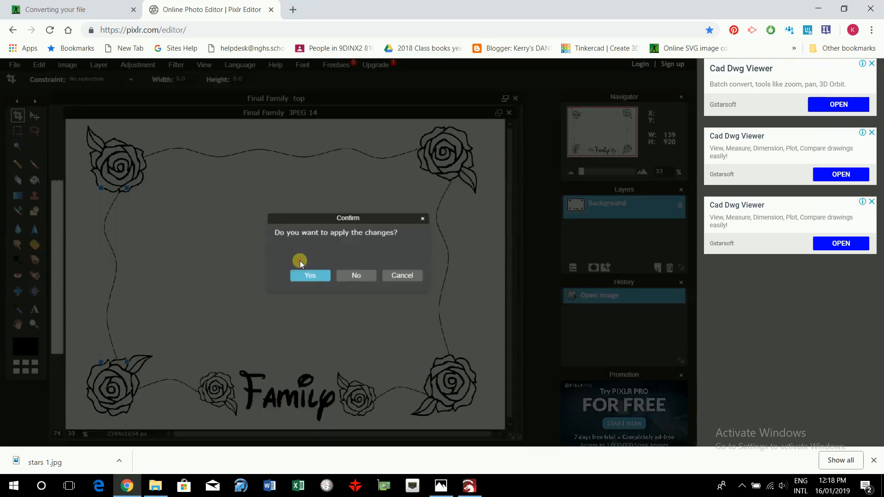
left_click(310, 278)
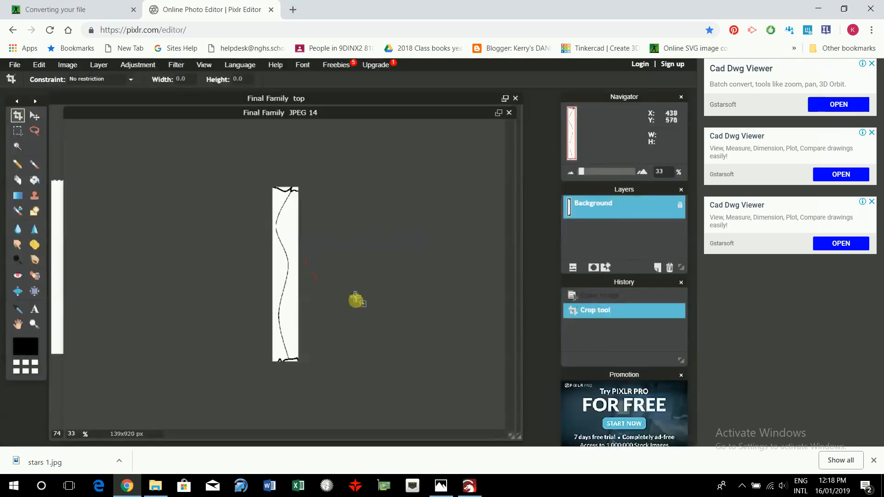
Erase the leftover rose outlines at the top and bottom ends of the cropped strip, keeping the wavy line
scroll(308, 260, "up", 4)
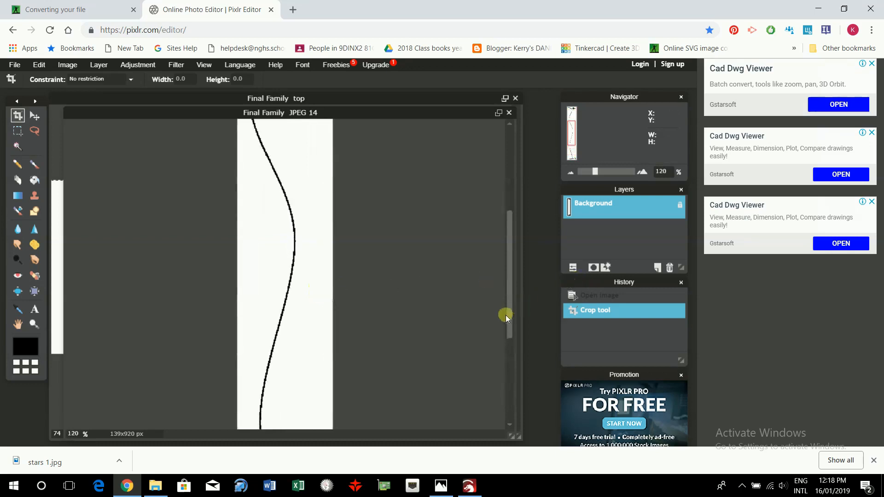
left_click_drag(509, 313, 505, 216)
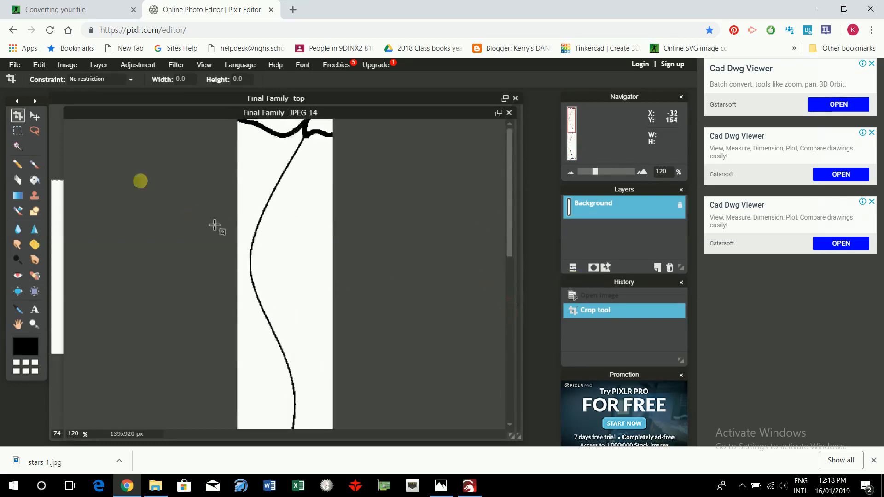
left_click(18, 180)
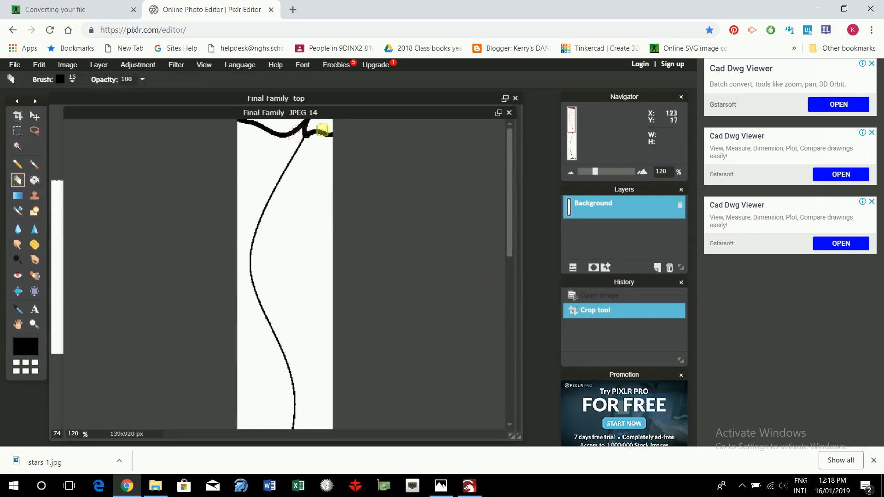
mouse_move(340, 135)
left_mouse_down()
mouse_move(307, 134)
mouse_move(307, 124)
mouse_move(278, 133)
mouse_move(235, 122)
mouse_move(313, 124)
mouse_move(263, 124)
left_mouse_up()
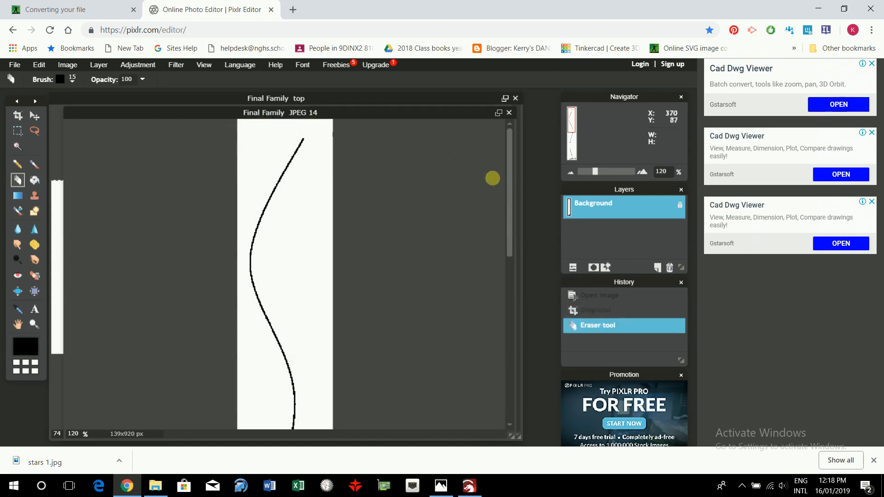
mouse_move(509, 180)
left_mouse_down()
mouse_move(503, 316)
mouse_move(481, 410)
left_mouse_up()
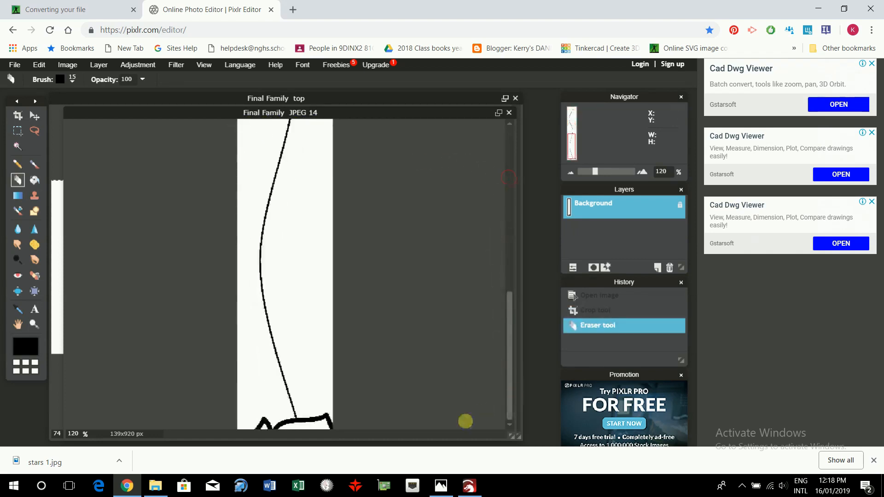
mouse_move(329, 426)
left_mouse_down()
mouse_move(328, 408)
mouse_move(303, 431)
mouse_move(258, 442)
mouse_move(254, 433)
mouse_move(266, 418)
mouse_move(268, 427)
mouse_move(255, 429)
mouse_move(311, 419)
mouse_move(287, 432)
left_mouse_up()
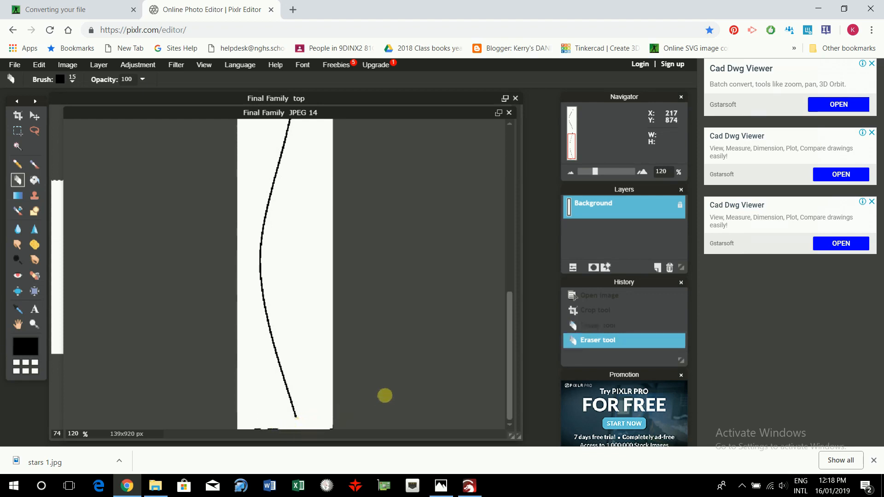
mouse_move(274, 423)
left_mouse_down()
mouse_move(273, 433)
mouse_move(258, 408)
left_mouse_up()
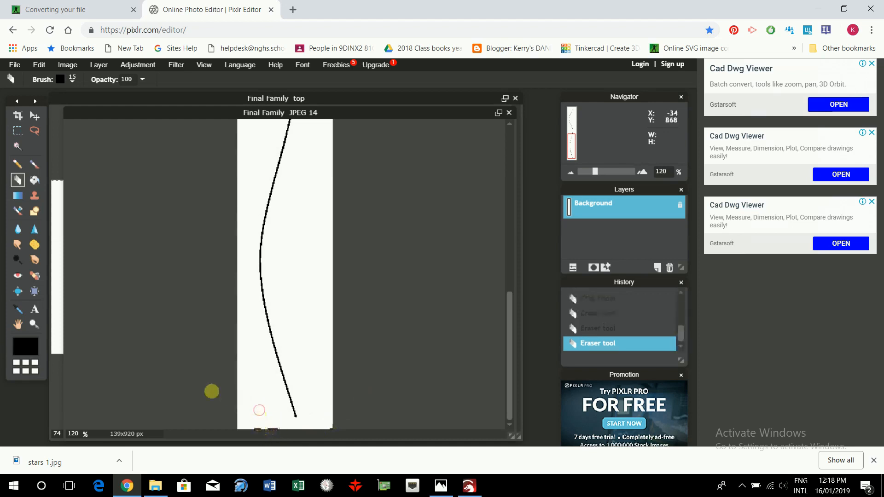
Save the cropped wavy-line strip as a JPEG named Final Family left in the 2019 frame - lightburn folder
left_click(14, 65)
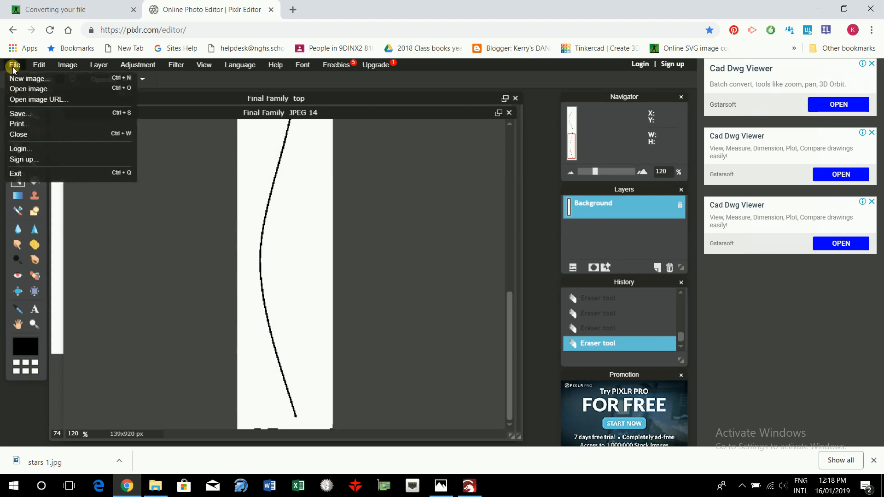
left_click(33, 114)
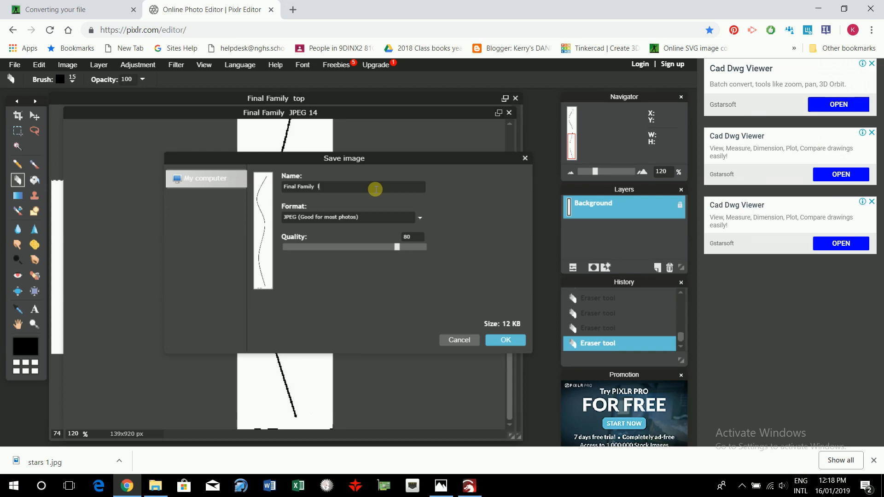
left_click(375, 189)
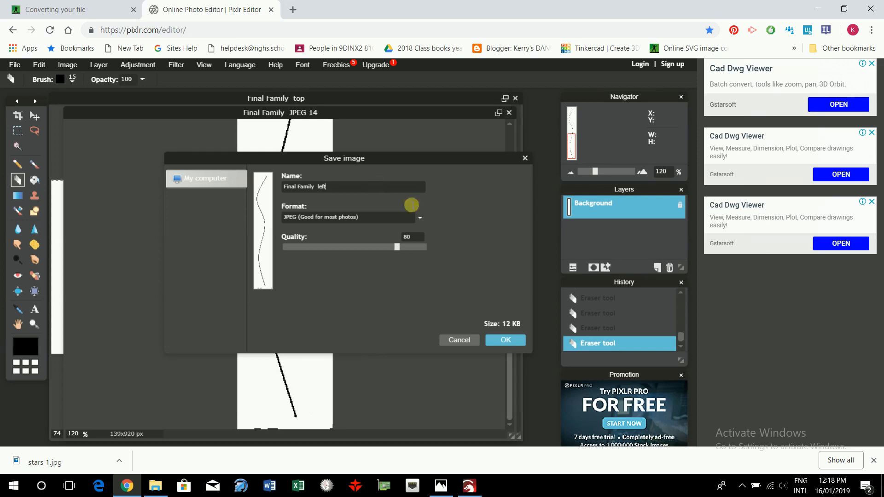
left_click(507, 340)
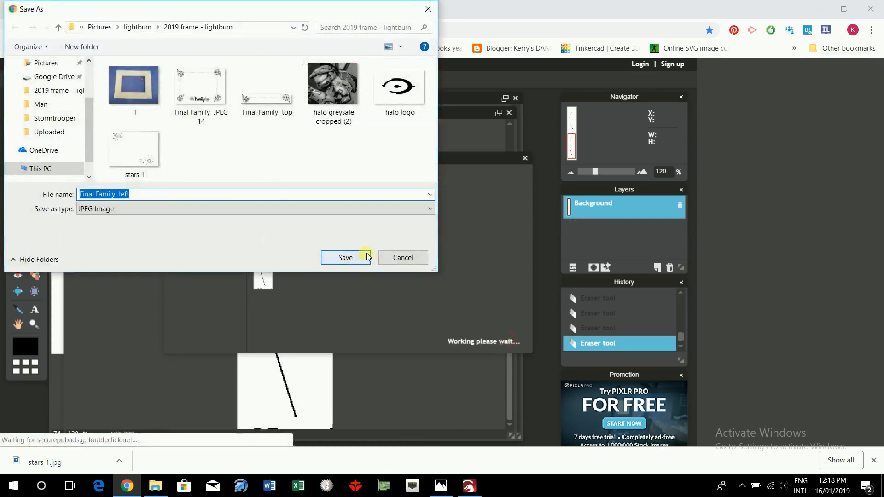
left_click(364, 259)
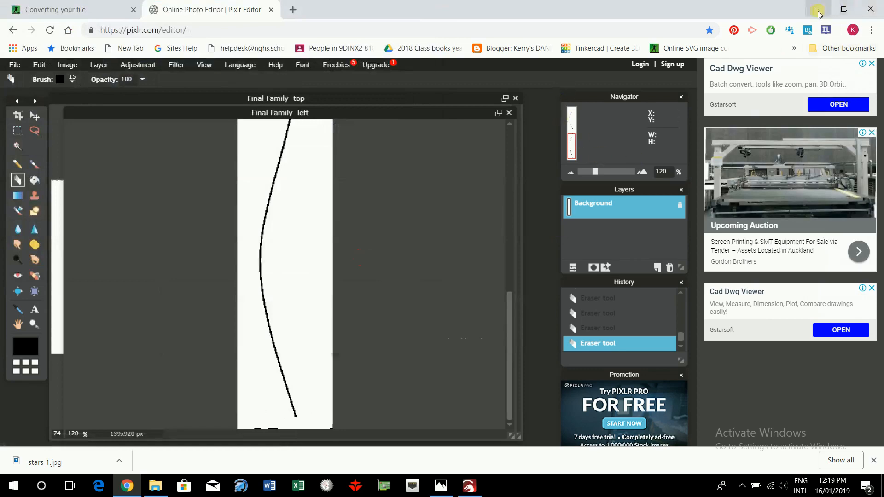
Switch to LightBurn and select Emblaser 2 as the active laser device
left_click(872, 8)
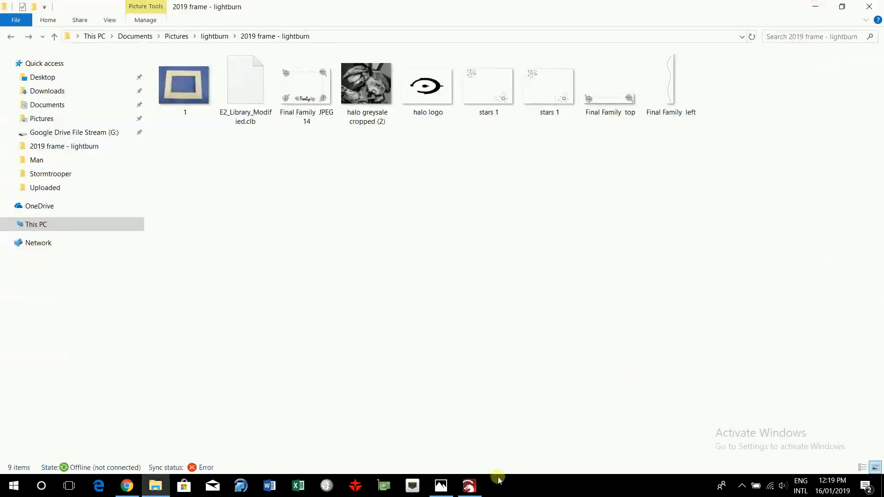
left_click(469, 486)
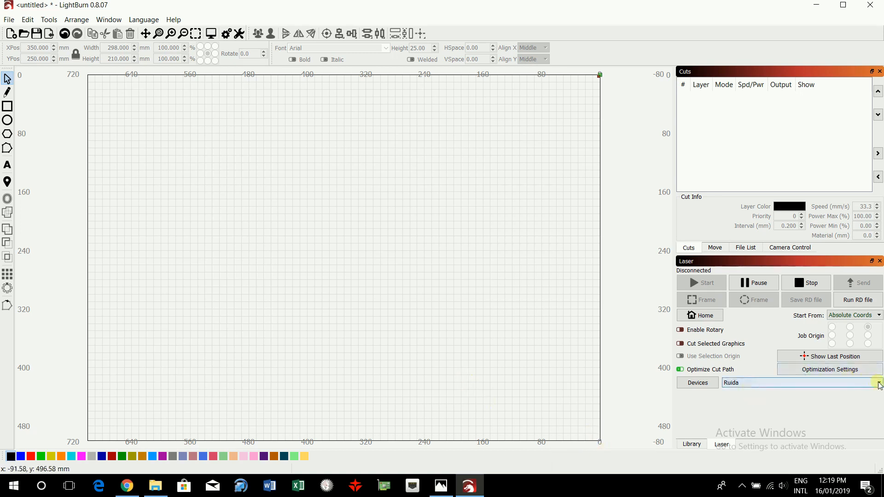
left_click(878, 384)
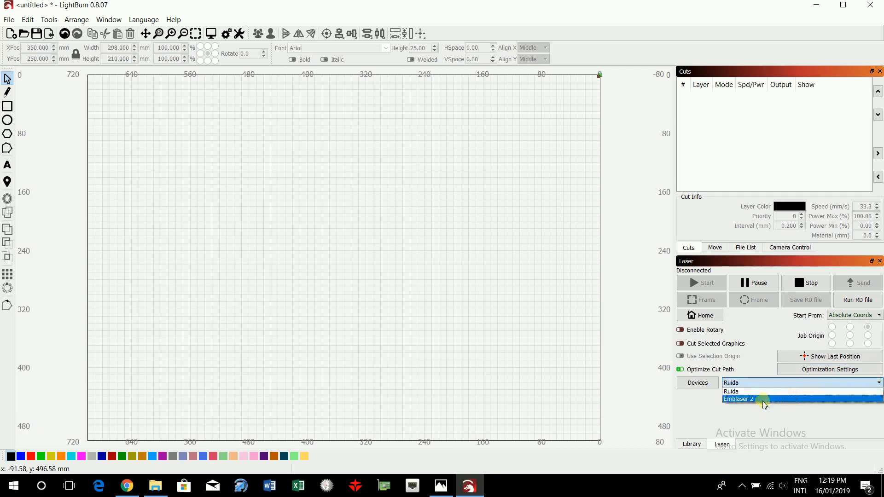
left_click(696, 445)
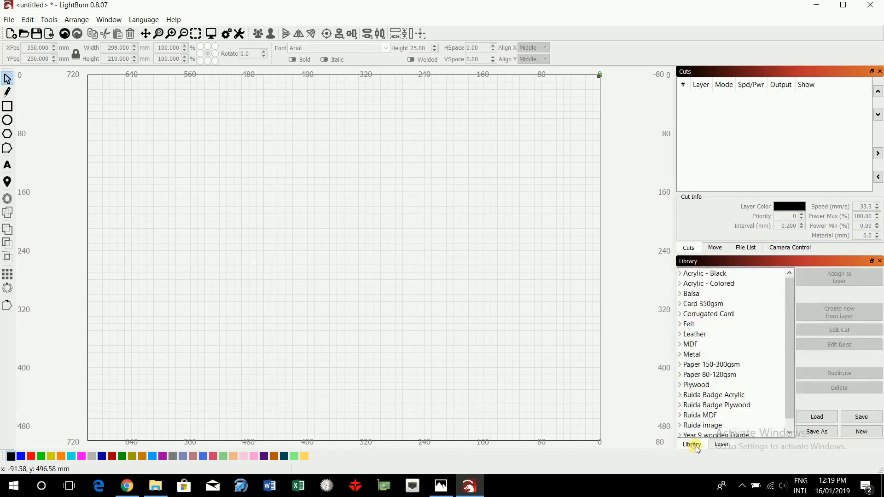
left_click(727, 451)
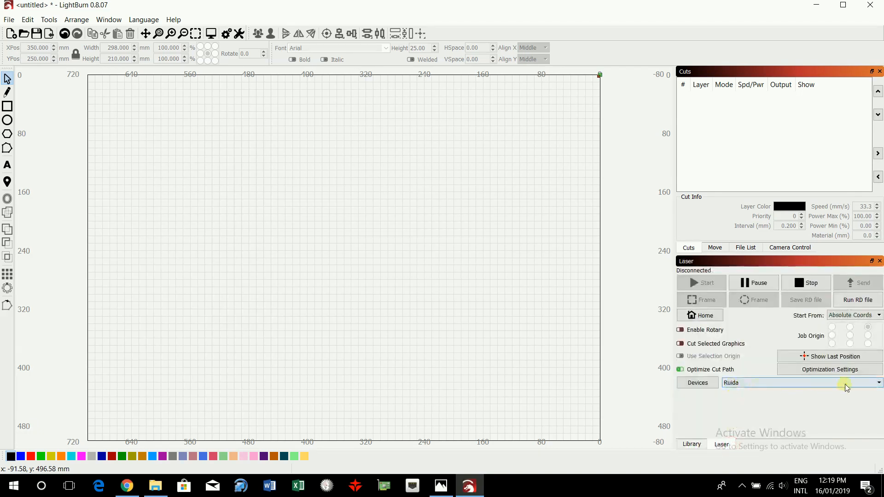
left_click(878, 382)
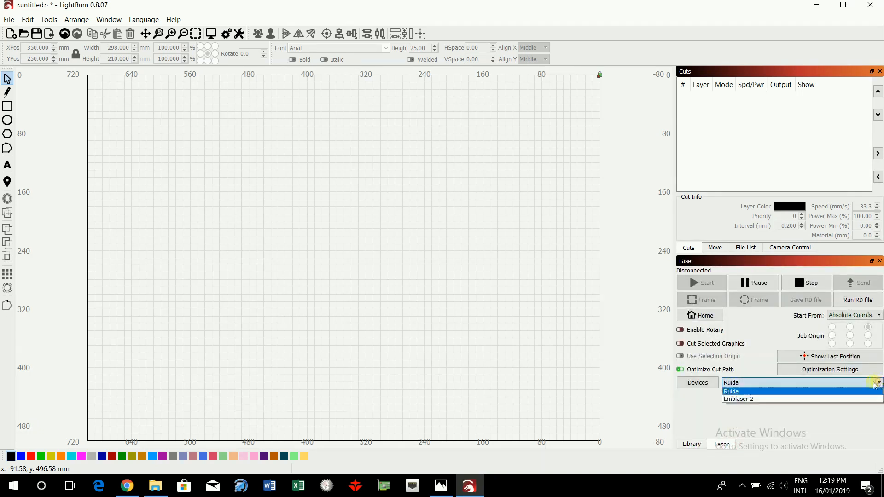
left_click(746, 400)
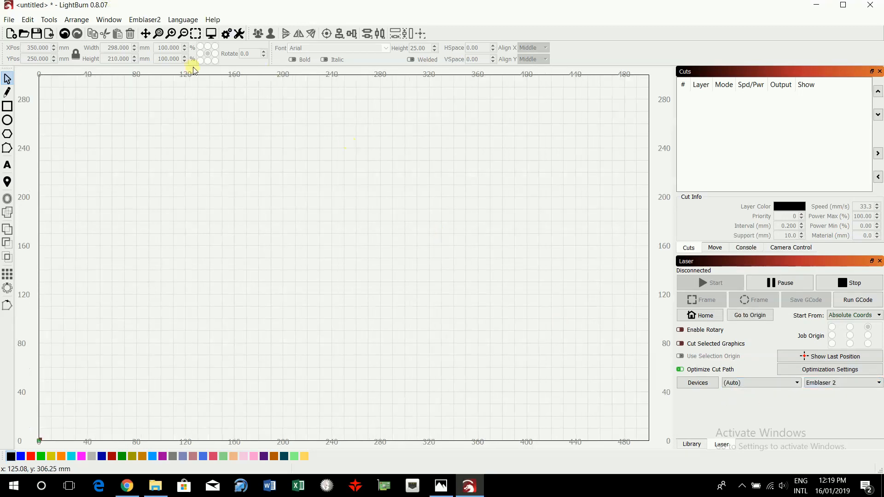
Check the unit, grid and snapping preferences in the program settings
left_click(226, 34)
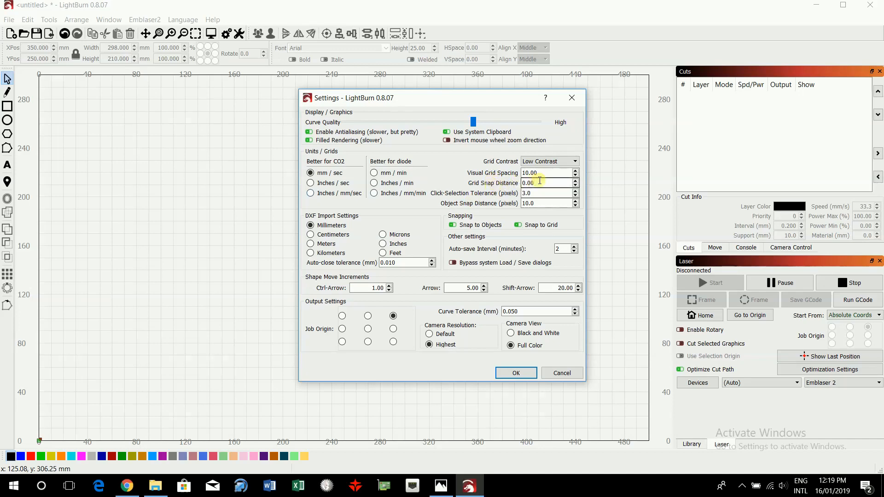
left_click(528, 375)
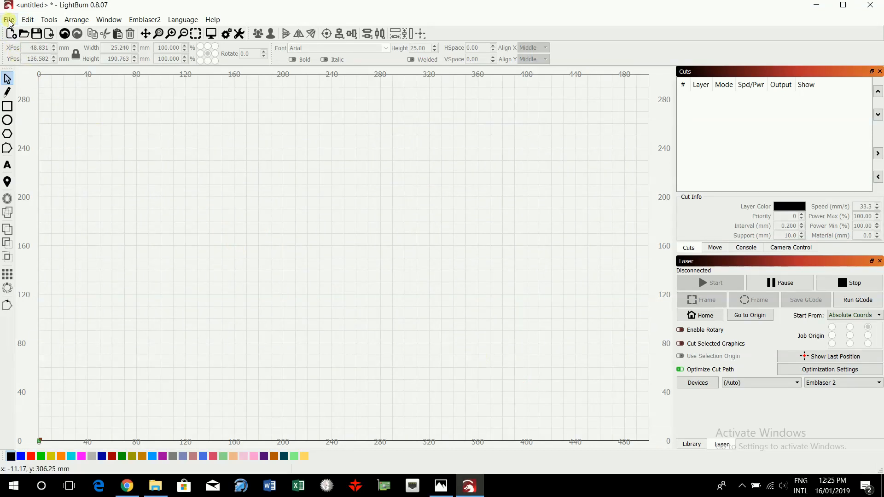
Import the image Final Family left from the 2019 frame - lightburn folder
left_click(9, 22)
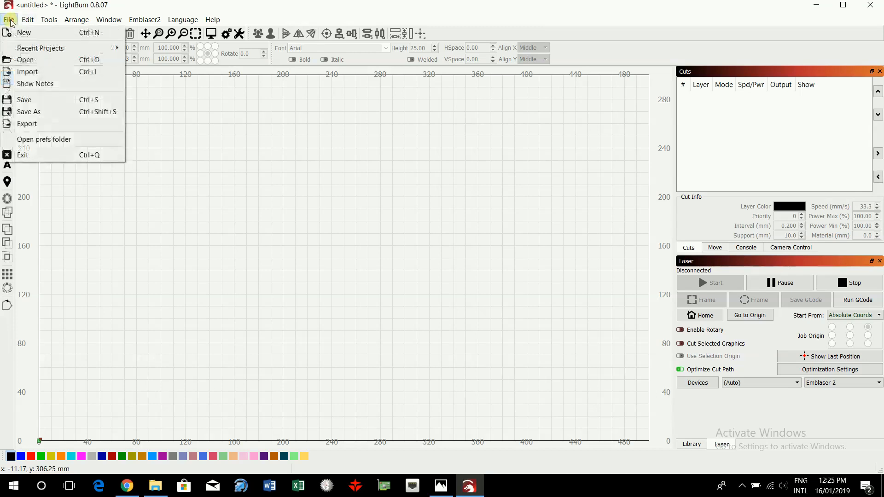
left_click(25, 73)
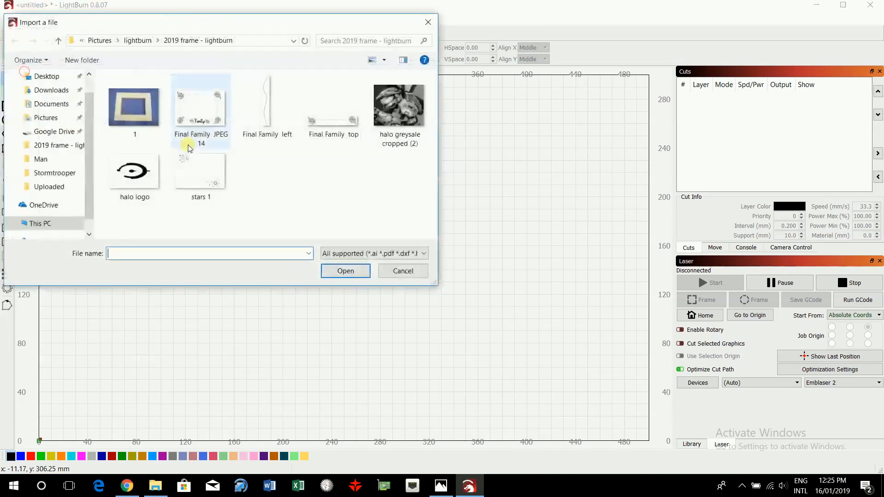
left_click(268, 121)
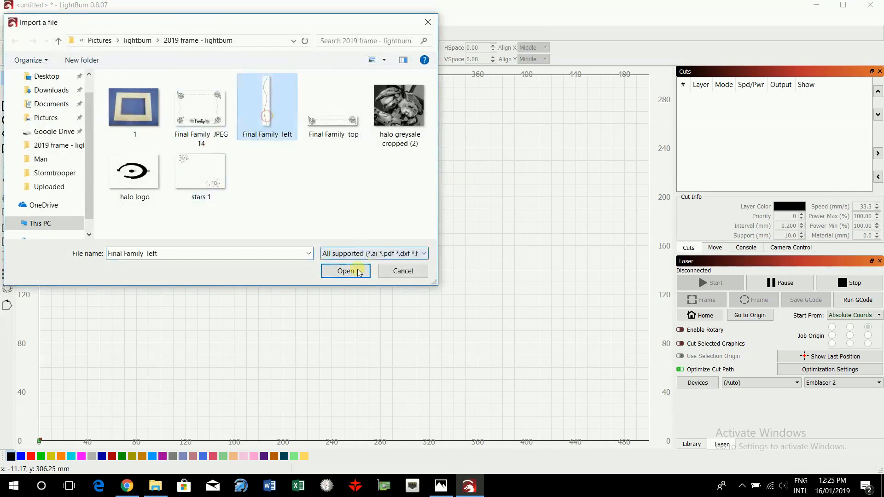
double_click(268, 121)
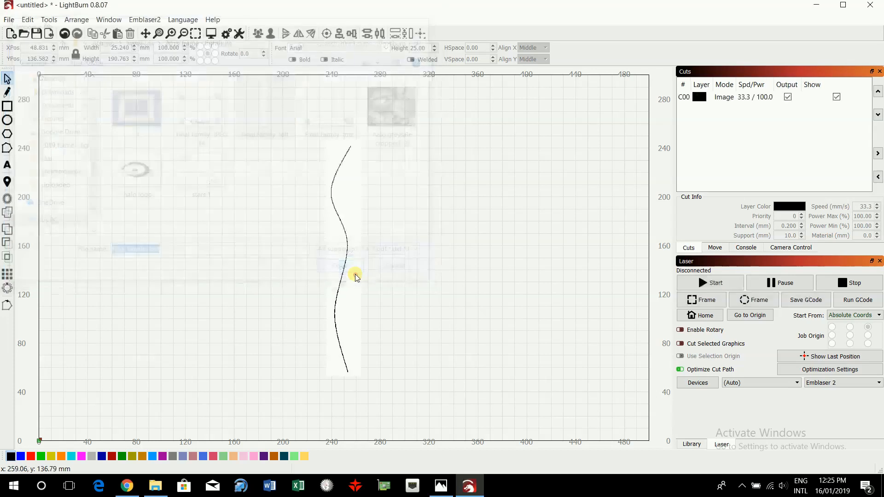
Import the image Final Family top from the 2019 frame - lightburn folder
left_click(9, 20)
left_click(27, 72)
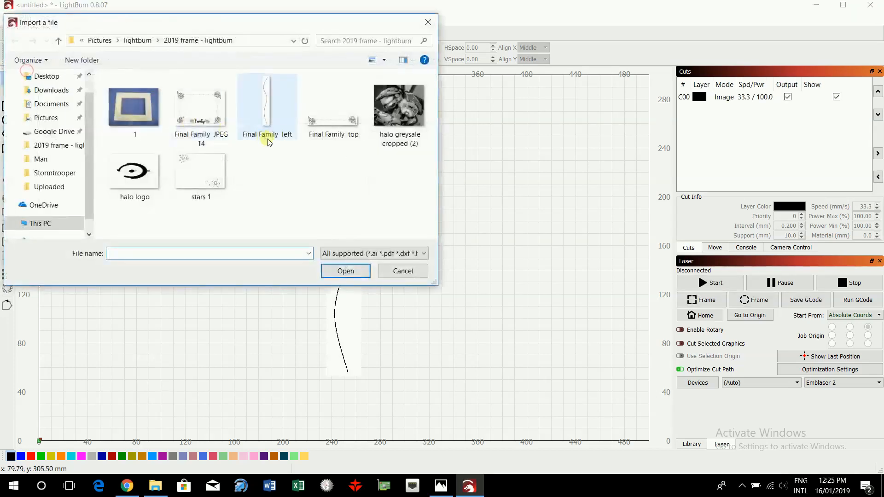
left_click(328, 130)
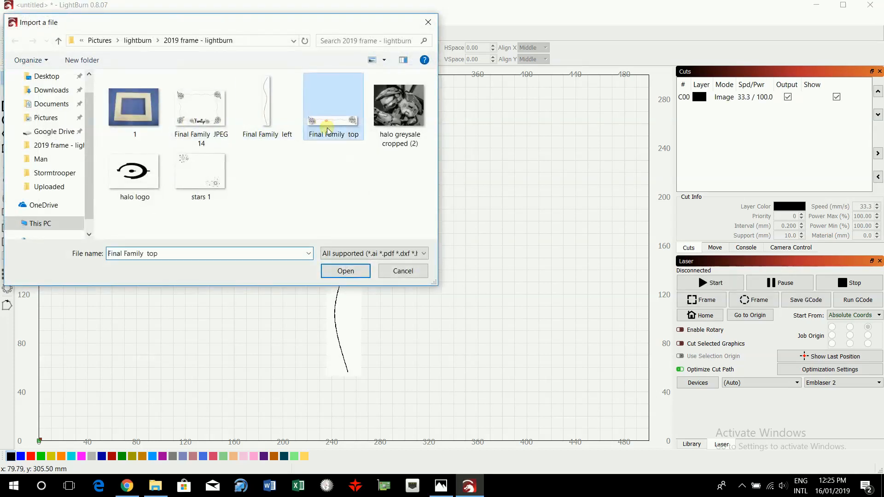
left_click(361, 271)
Arrange the rose border image near the upper edge of the work area and the vertical wavy-line image below it
left_click_drag(394, 231, 379, 154)
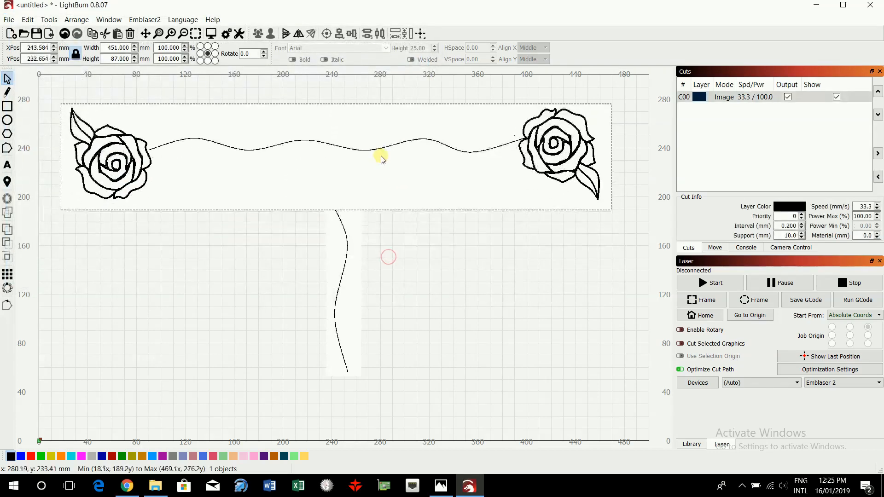
left_click_drag(347, 252, 340, 322)
left_click(412, 323)
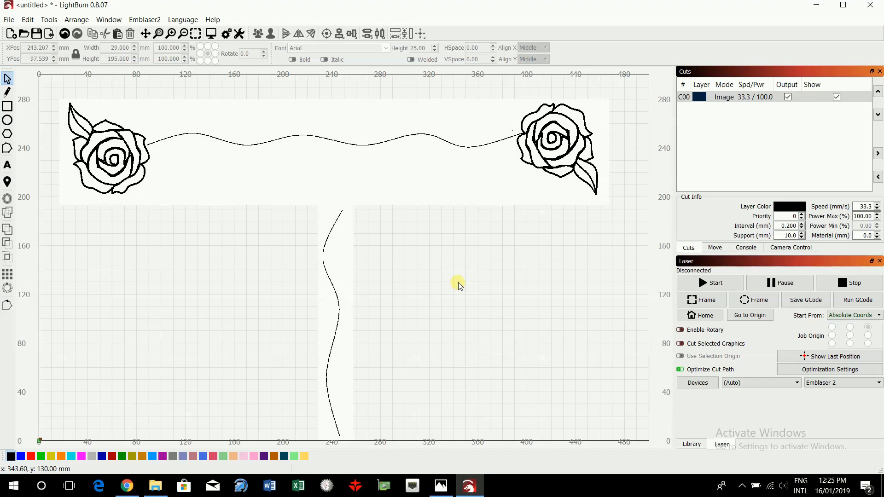
Trace the rose border image into vector outlines, inspecting the traced rose and line against the faded source image
left_click(139, 162)
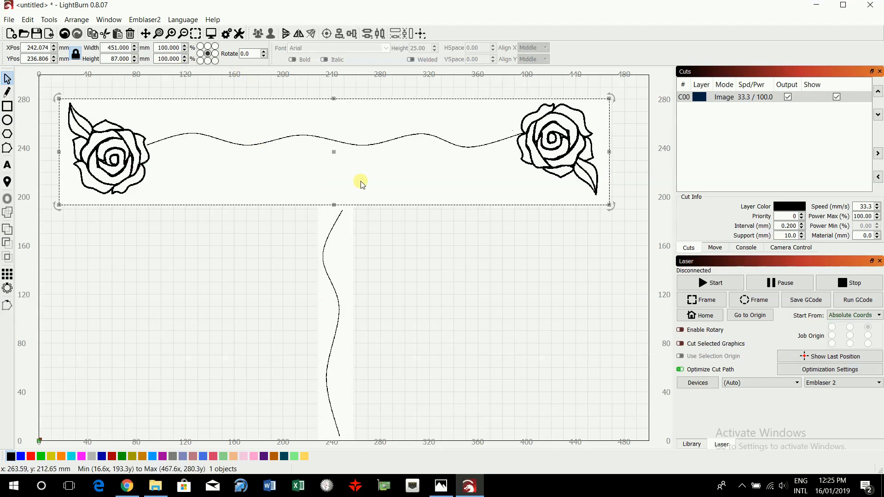
left_click(49, 19)
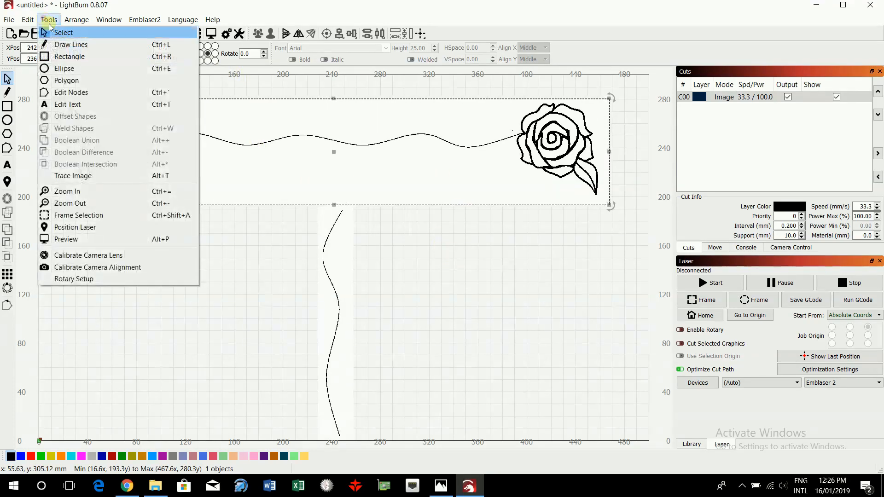
left_click(69, 175)
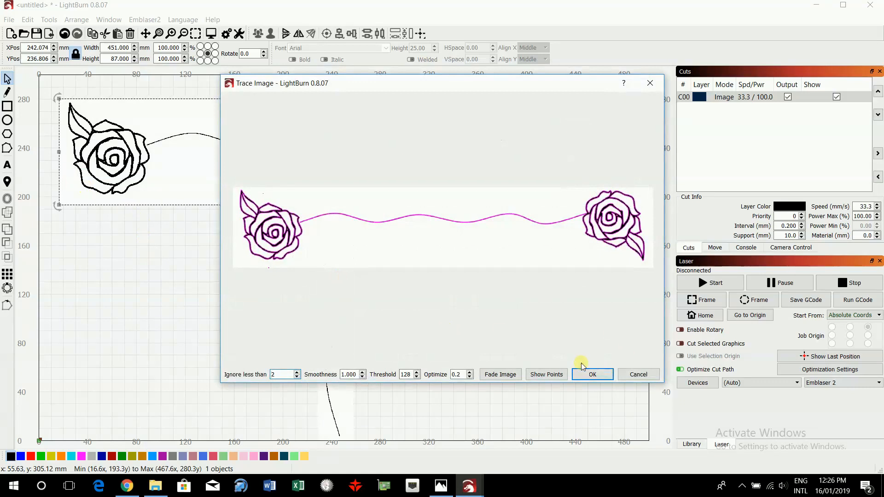
scroll(539, 247, "up", 2)
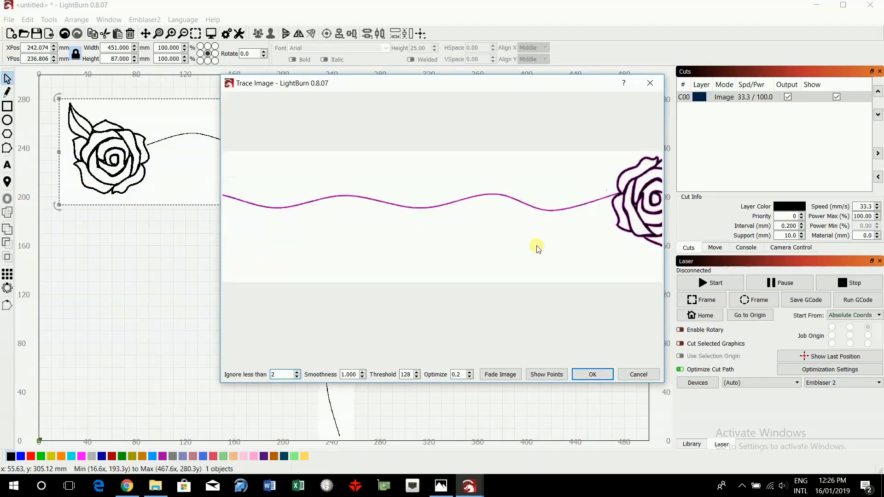
scroll(631, 260, "down", 3)
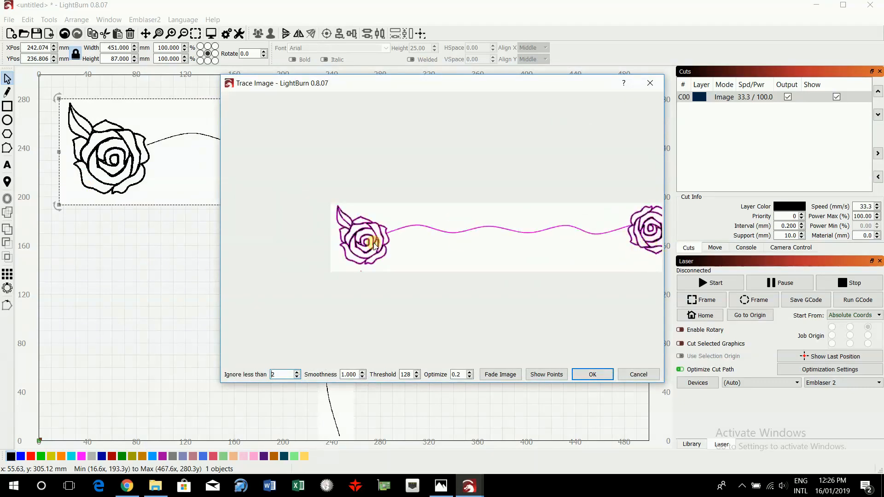
scroll(366, 241, "up", 5)
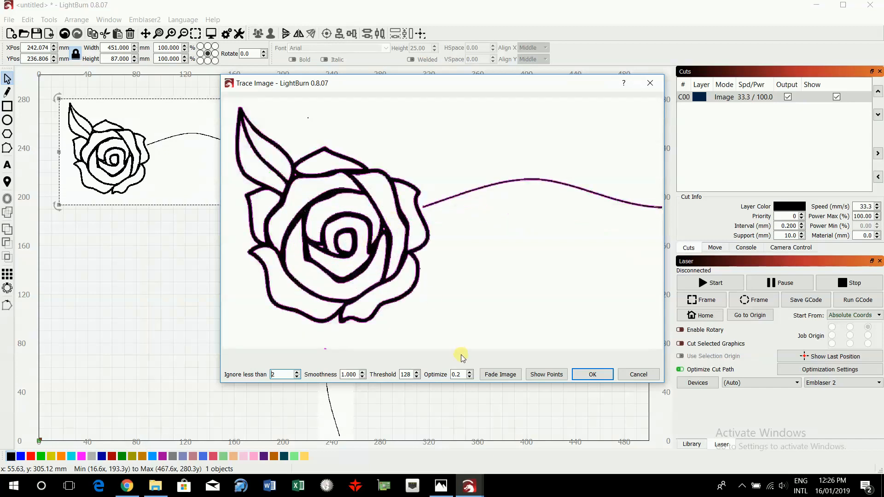
left_click(489, 375)
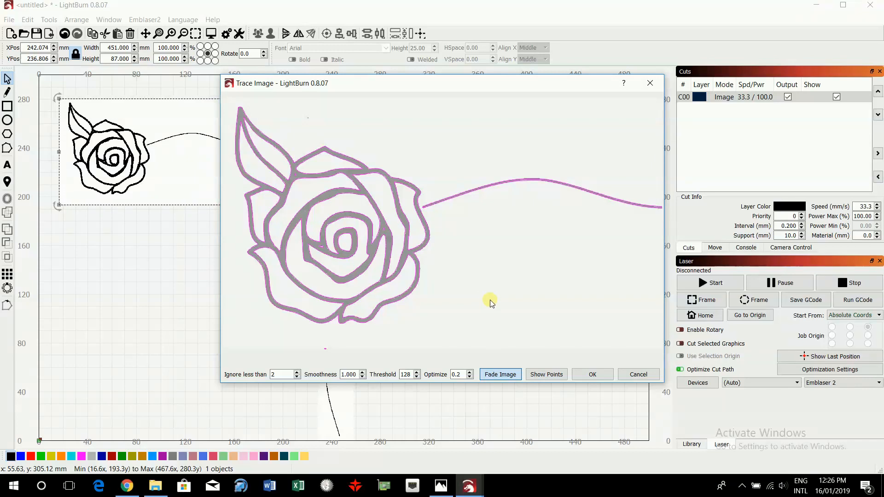
left_click(592, 374)
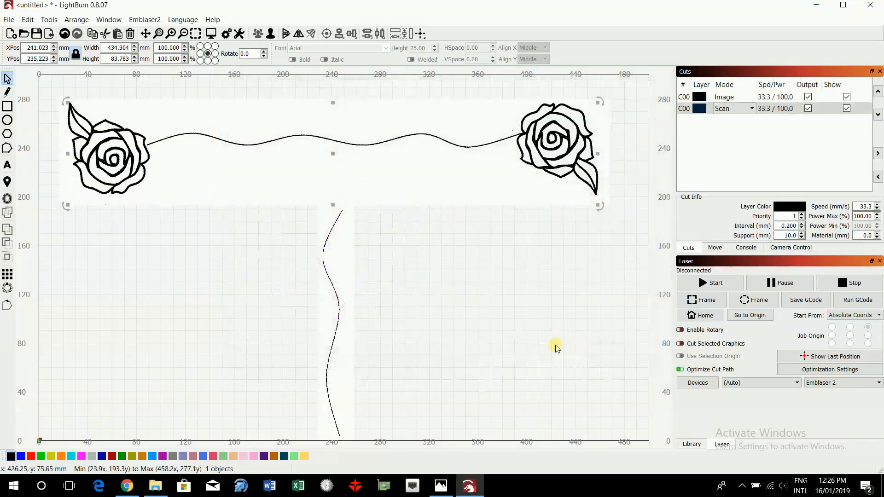
Pull the original rose border image away from its trace and delete it
mouse_move(340, 152)
left_mouse_down()
mouse_move(395, 263)
mouse_move(371, 292)
mouse_move(415, 279)
left_mouse_up()
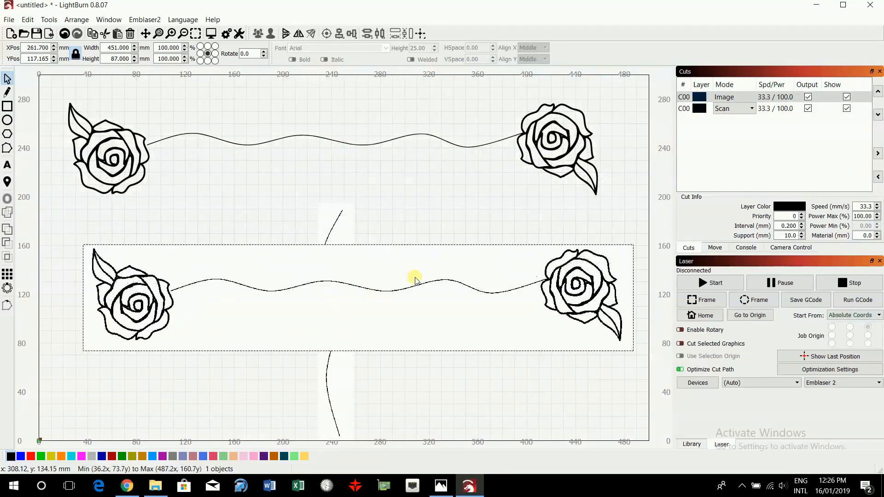
key("Delete")
Trace the vertical wavy-line image and move the original about 106 mm to the right of its trace
left_click(340, 319)
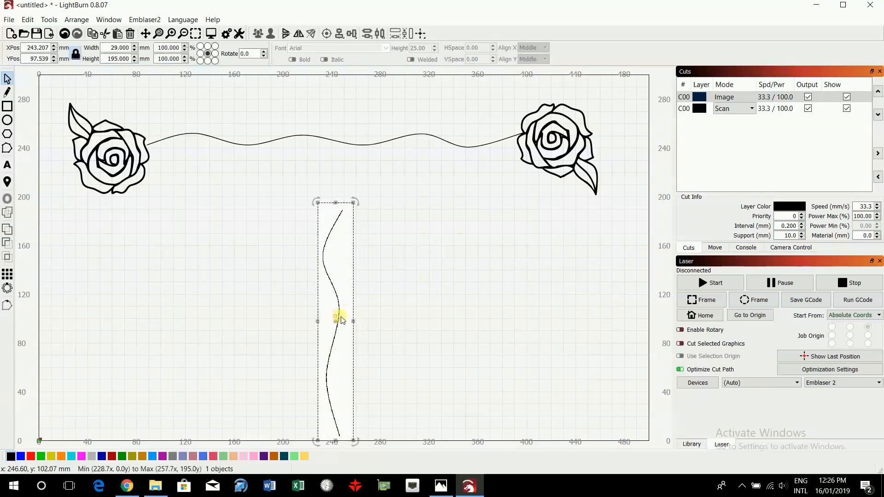
left_click(49, 19)
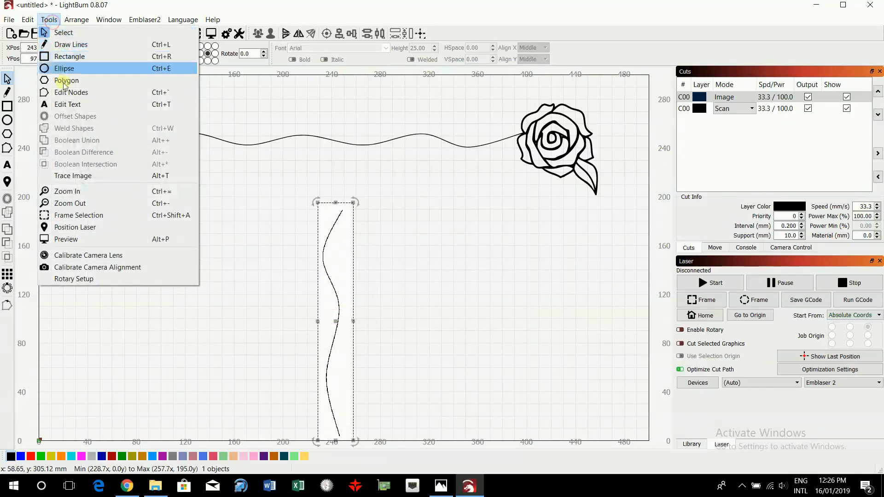
left_click(73, 176)
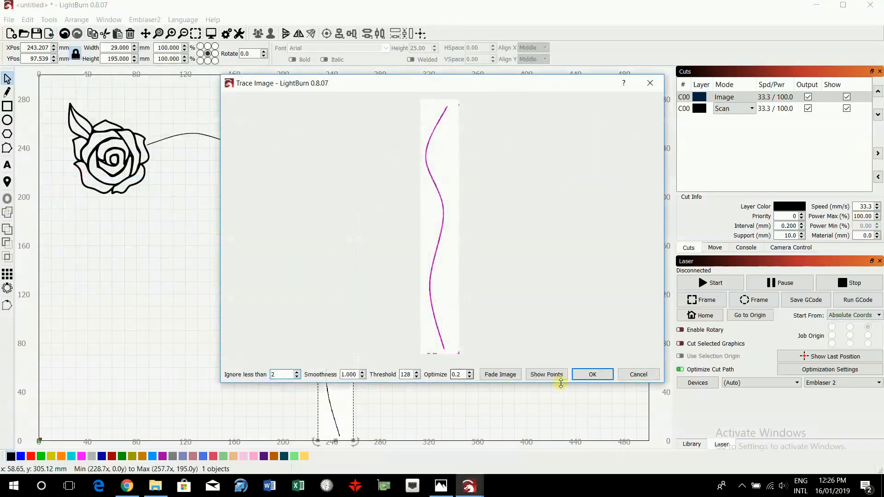
left_click(591, 374)
left_click_drag(344, 316, 465, 308)
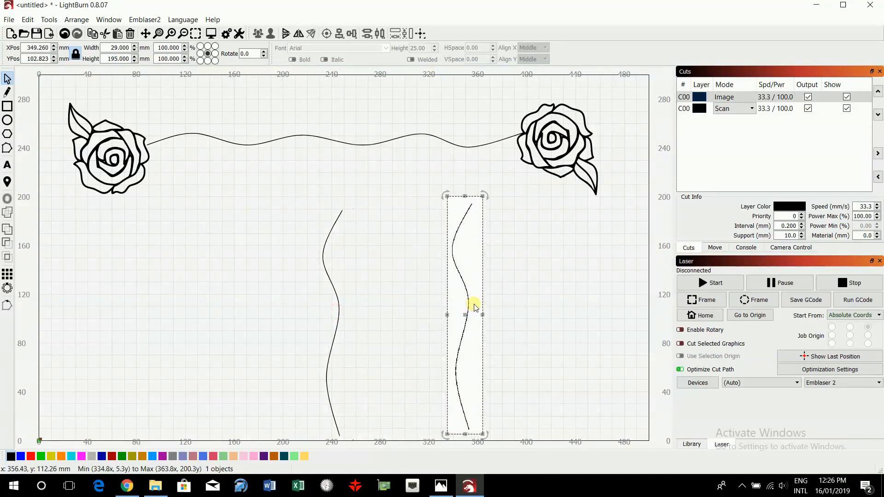
Delete the original vertical wavy-line image and move its trace to about X 232 mm, Y 122 mm
key("Delete")
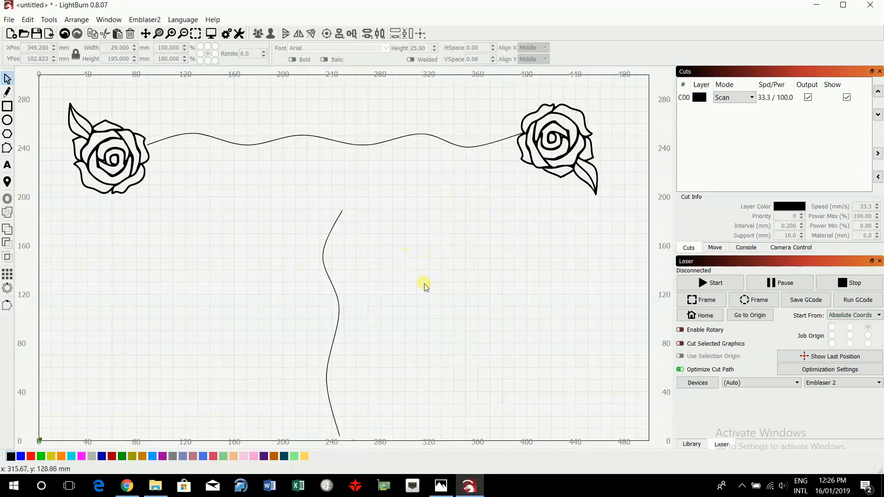
scroll(424, 288, "down", 2)
scroll(421, 294, "up", 2)
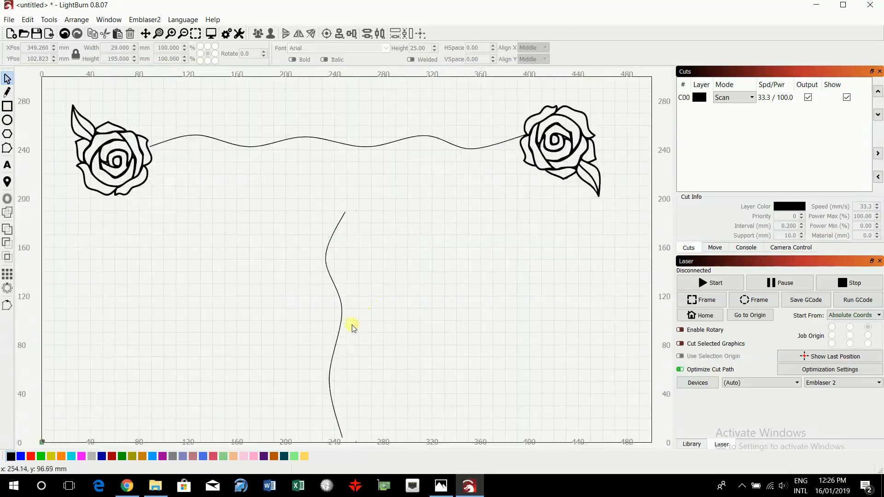
left_click_drag(341, 331, 325, 300)
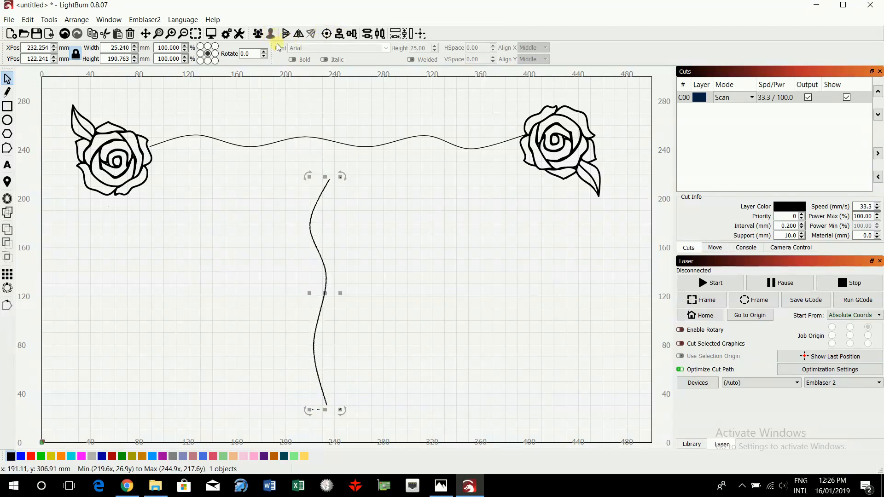
Delete the stray trace fragments around the upper and lower ends of the vertical wavy line
left_click(405, 237)
left_click_drag(304, 164, 373, 197)
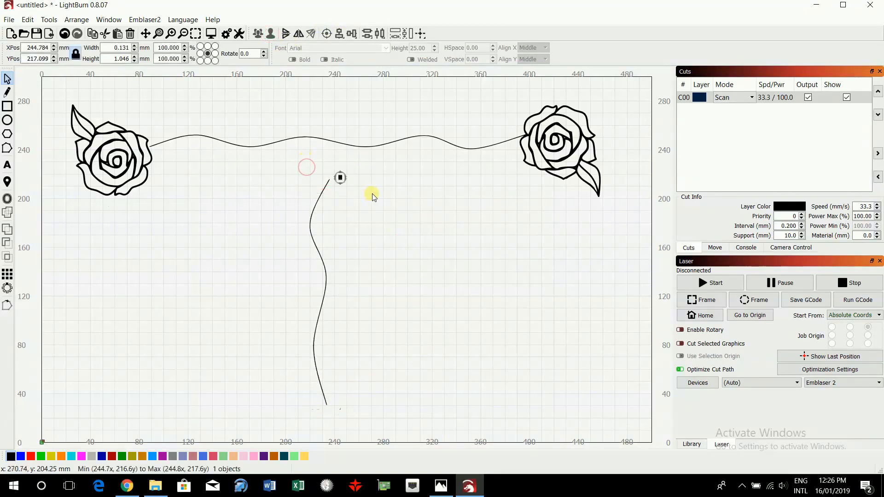
key("Delete")
left_click_drag(291, 382, 369, 431)
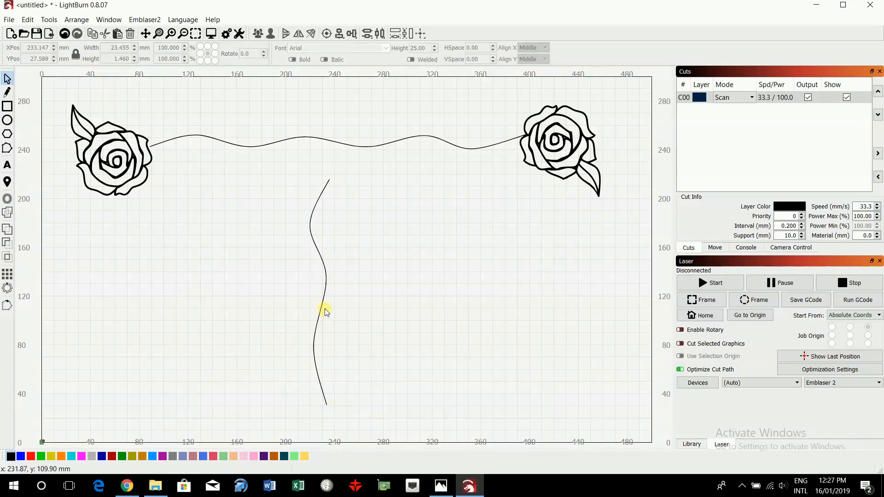
Attach the vertical wavy line beneath the left rose at about X 47 mm, Y 110 mm, and preview the job
left_click_drag(323, 306, 102, 322)
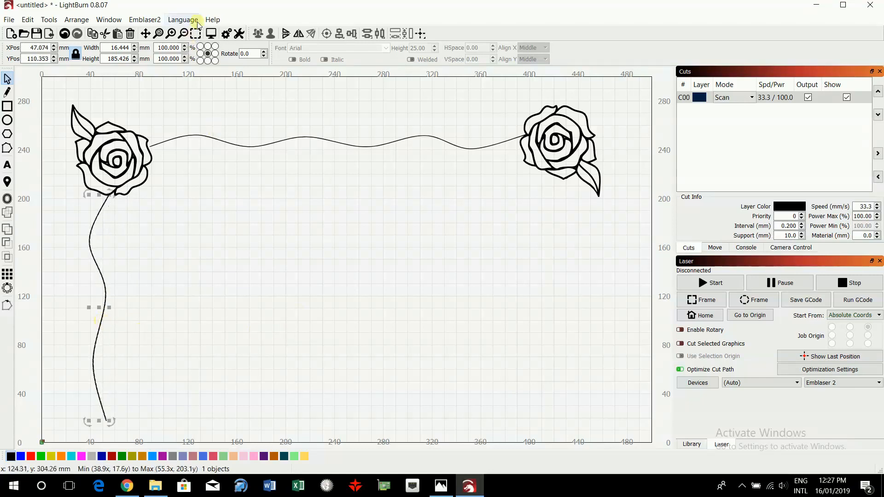
left_click(211, 34)
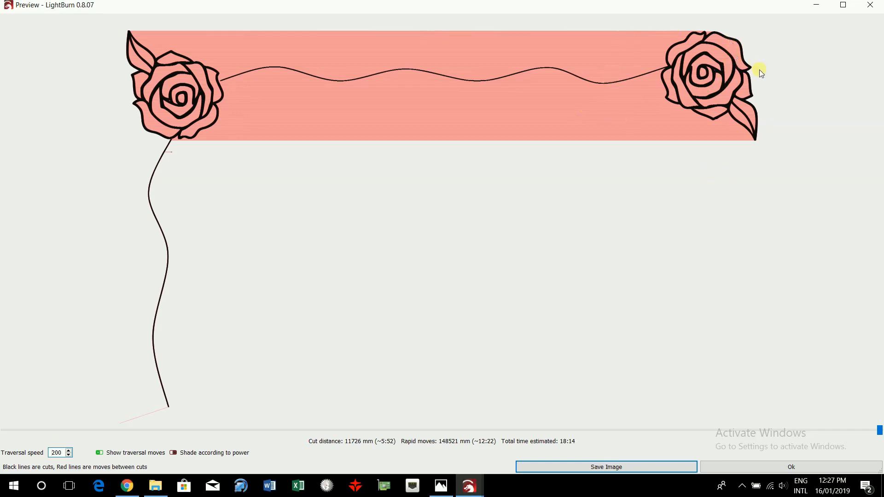
left_click(813, 472)
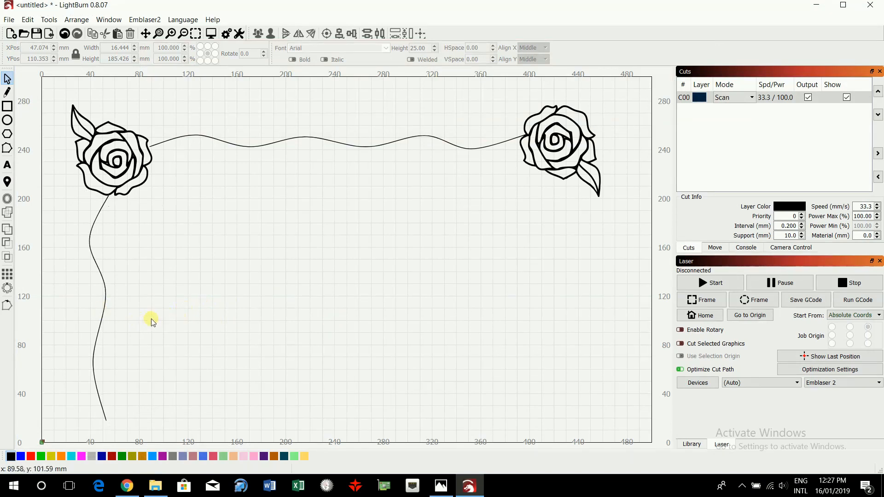
Copy the vertical wavy line and place the duplicate beneath the right rose at about X 419 mm, Y 122 mm
left_click(105, 314)
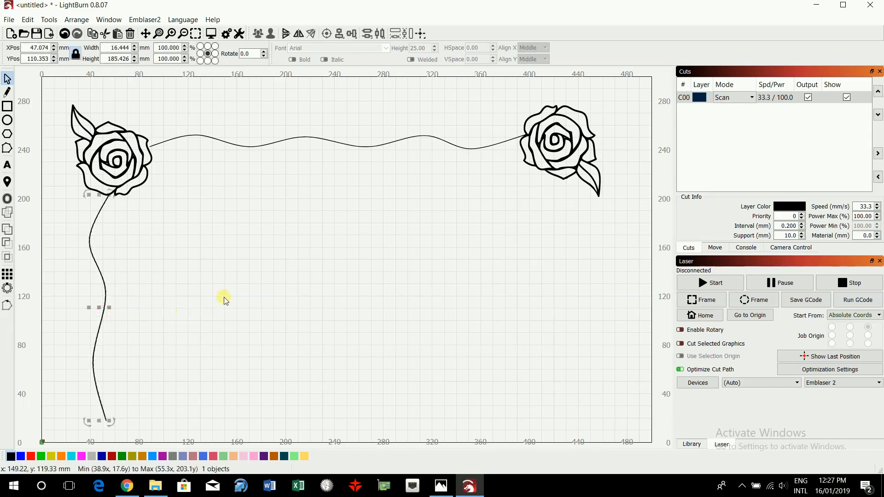
key("ctrl+v")
left_click_drag(226, 297, 552, 293)
left_click(589, 299)
left_click(704, 98)
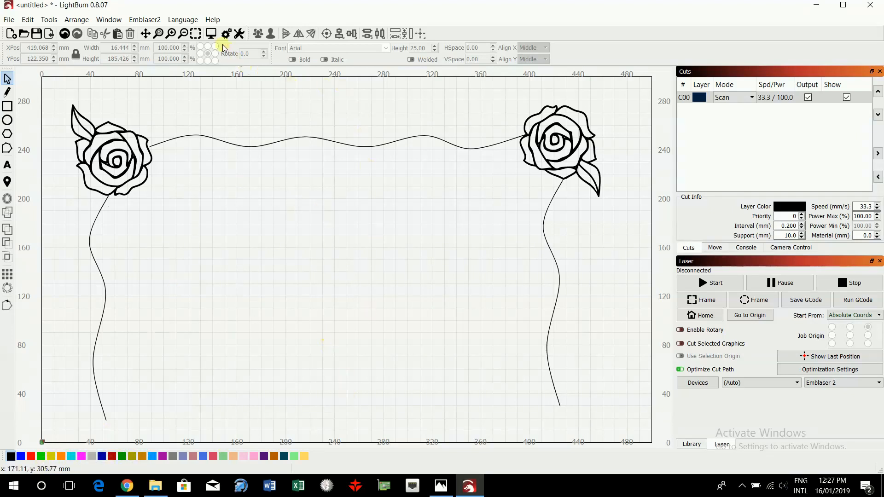
Preview the engraving path and assign the right wavy line to the blue C01 layer
left_click(210, 35)
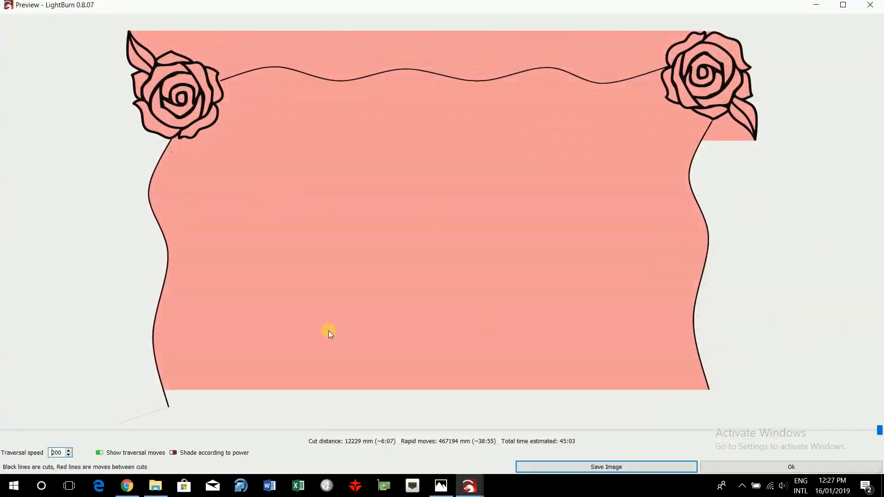
left_click(872, 6)
left_click(558, 297)
left_click(20, 457)
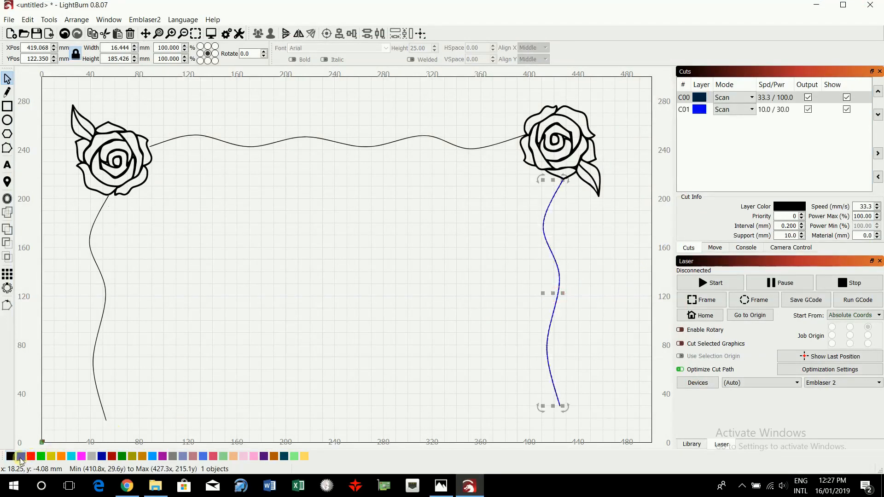
left_click(569, 361)
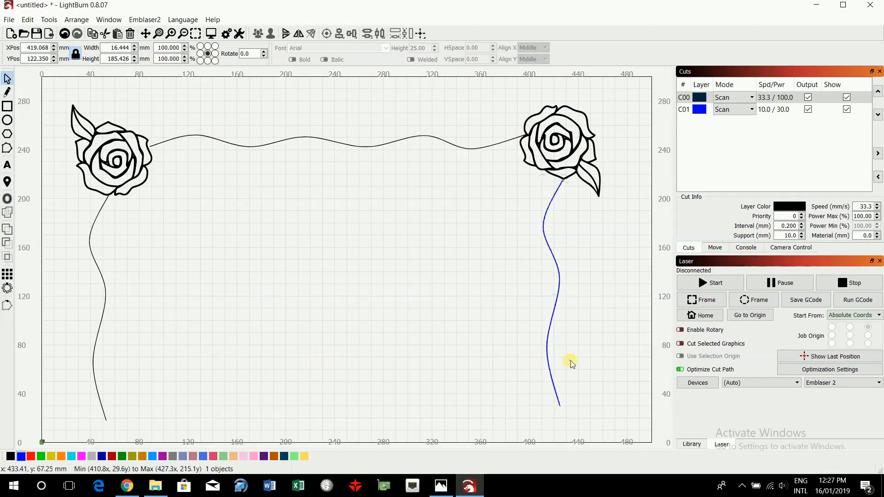
Preview the job again to examine the laser's travel moves and estimated time with the right line on its own layer
left_click(211, 34)
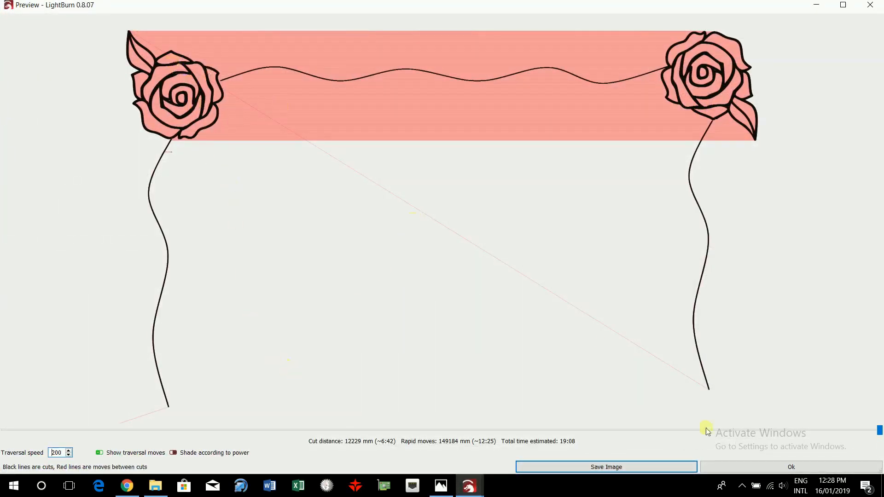
mouse_move(879, 433)
left_mouse_down()
mouse_move(14, 435)
mouse_move(395, 440)
mouse_move(540, 457)
mouse_move(880, 473)
left_mouse_up()
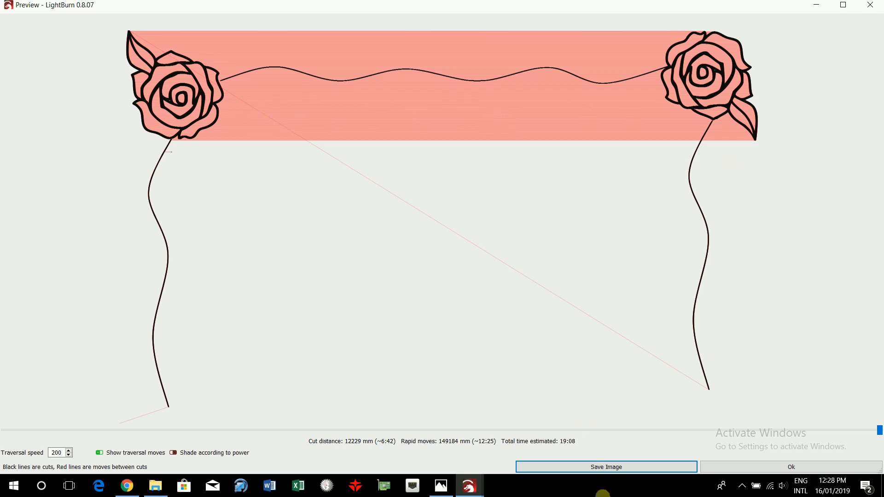
left_click(824, 468)
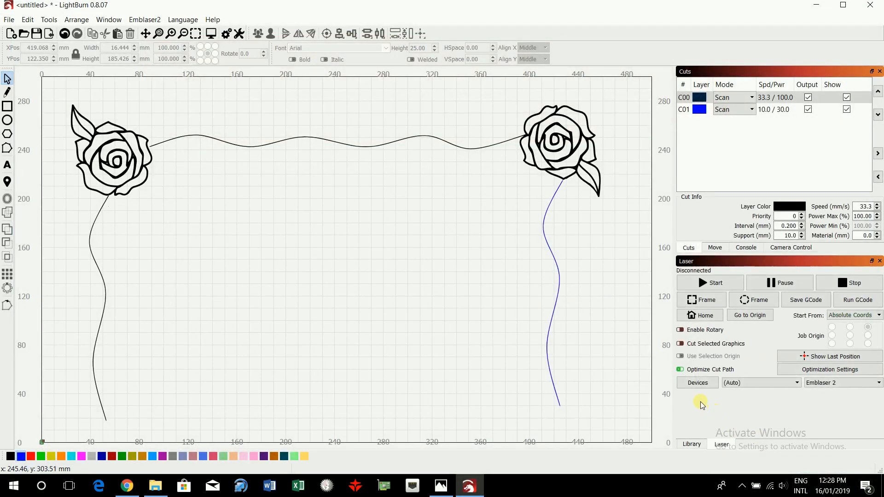
Select all the artwork on the work area and delete it
left_click(49, 19)
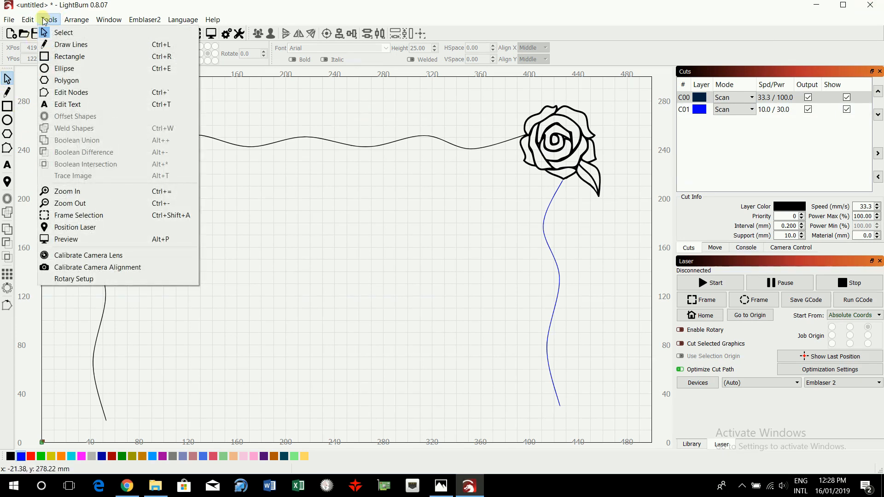
mouse_move(29, 21)
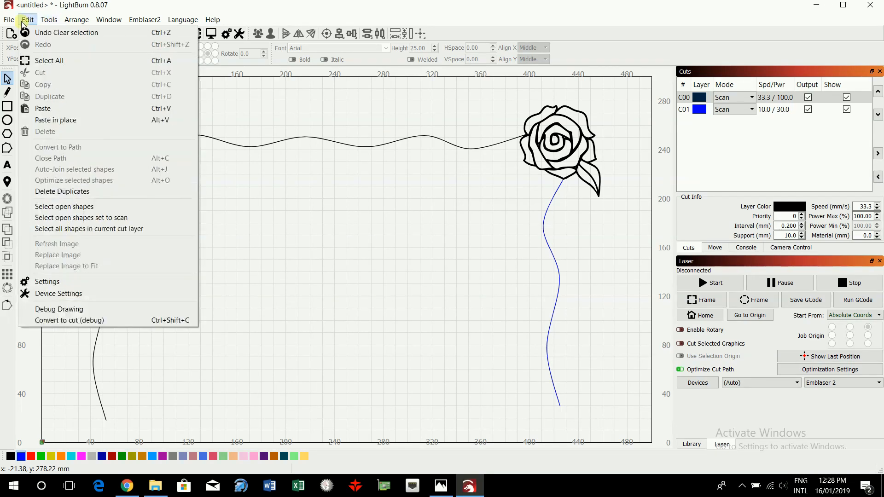
left_click(49, 61)
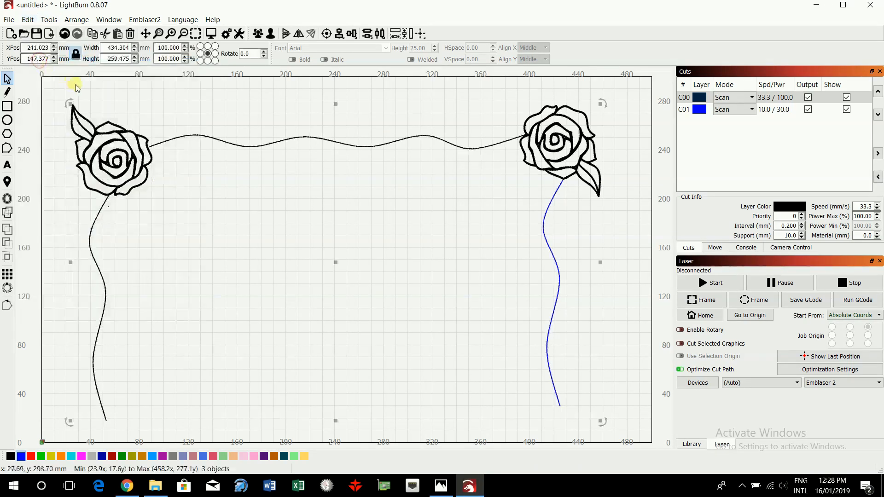
key("Delete")
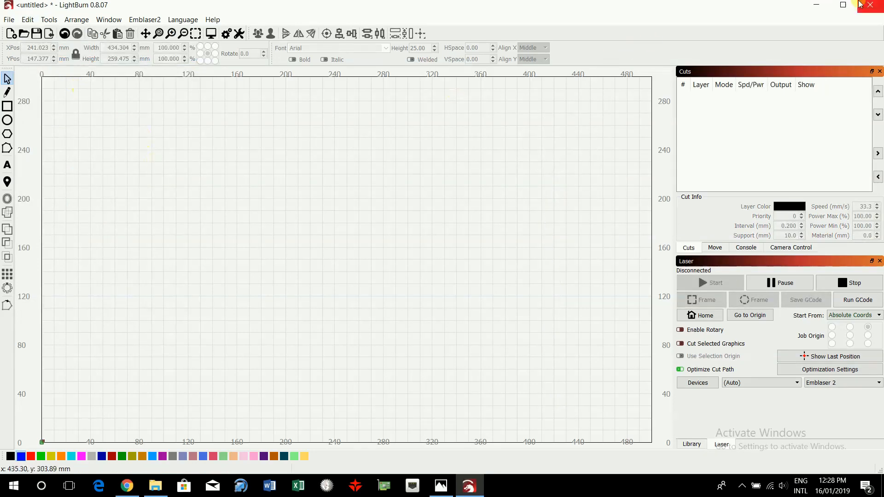
Switch to Pixlr and clear the entire contents of the Final Family left image
left_click(816, 5)
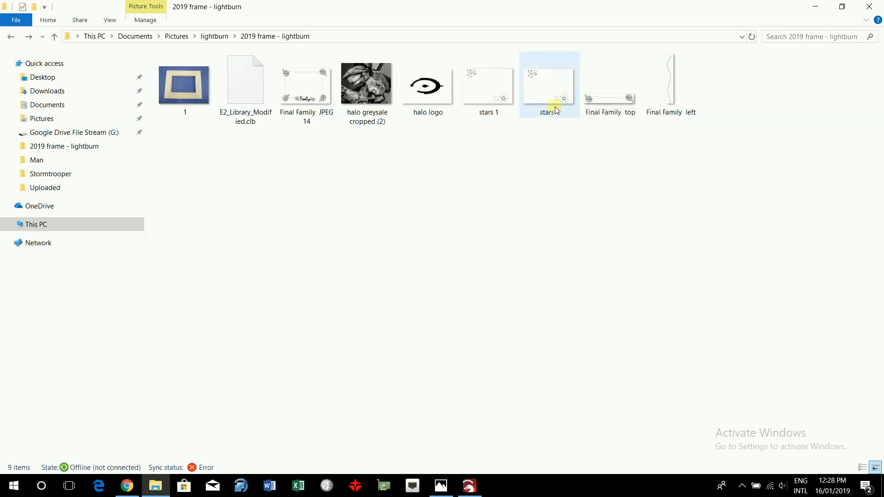
left_click(134, 491)
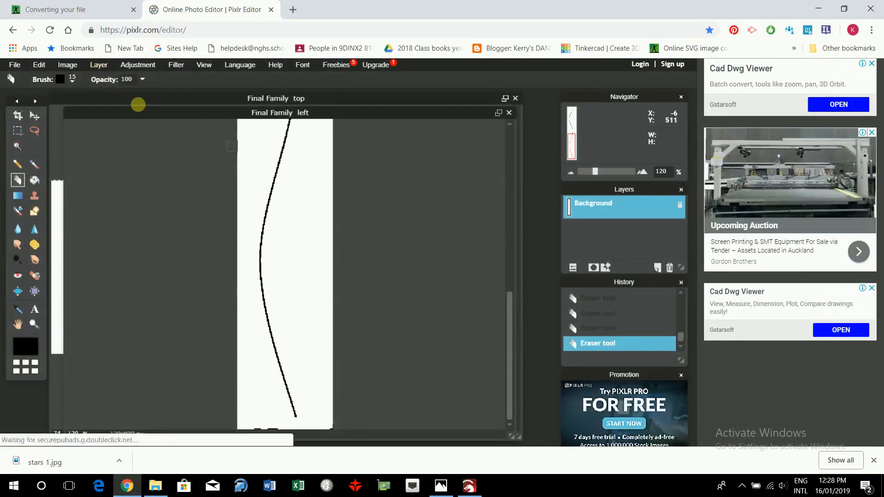
left_click(43, 64)
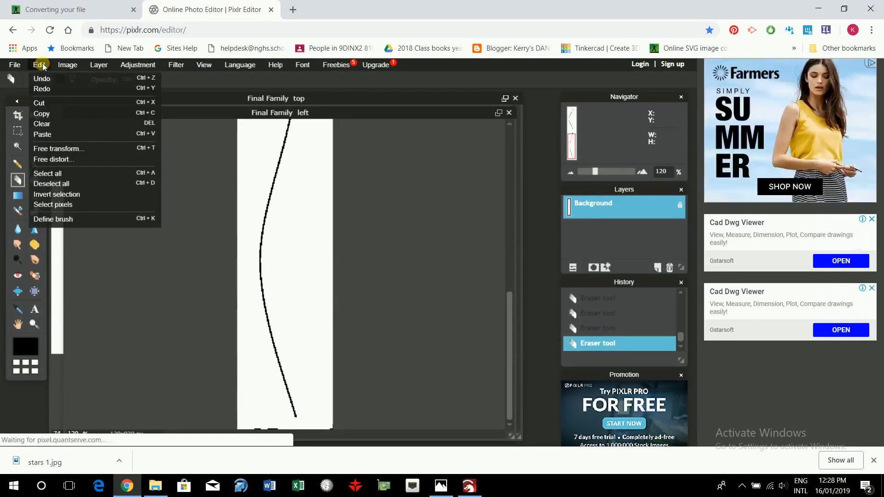
left_click(54, 174)
key("Delete")
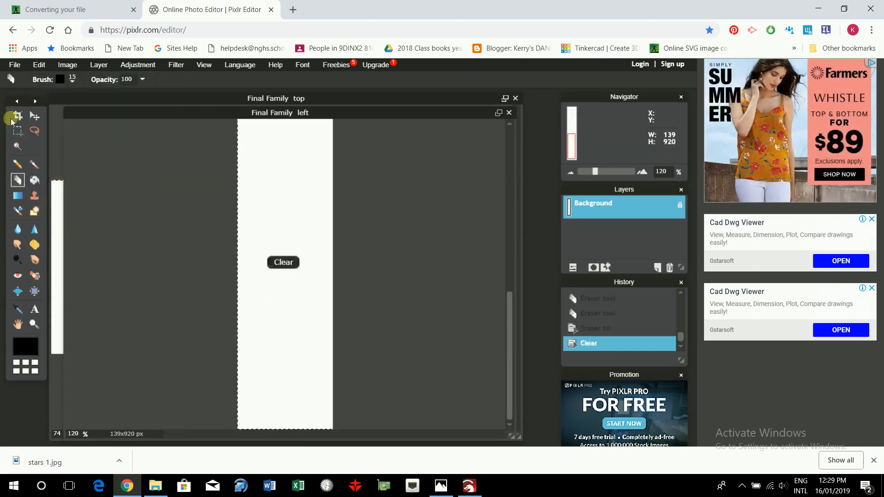
Open the stars 1 image from the 2019 frame - lightburn folder
left_click(14, 64)
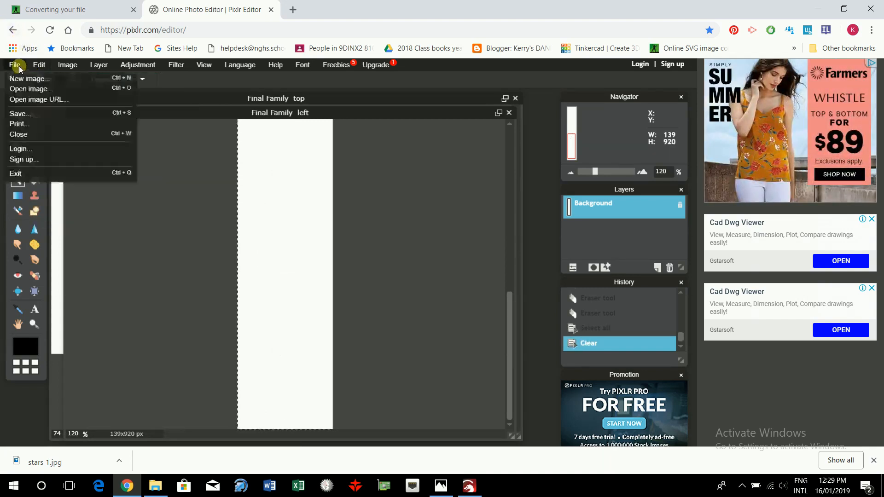
left_click(25, 91)
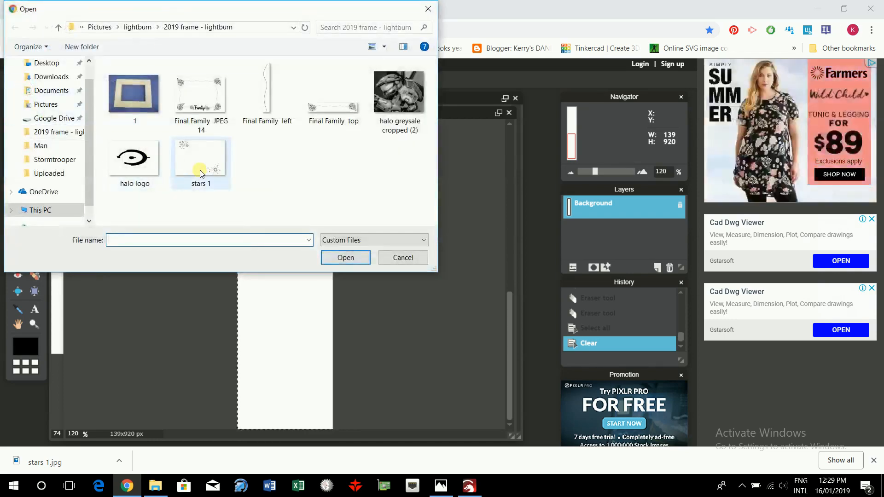
left_click(200, 172)
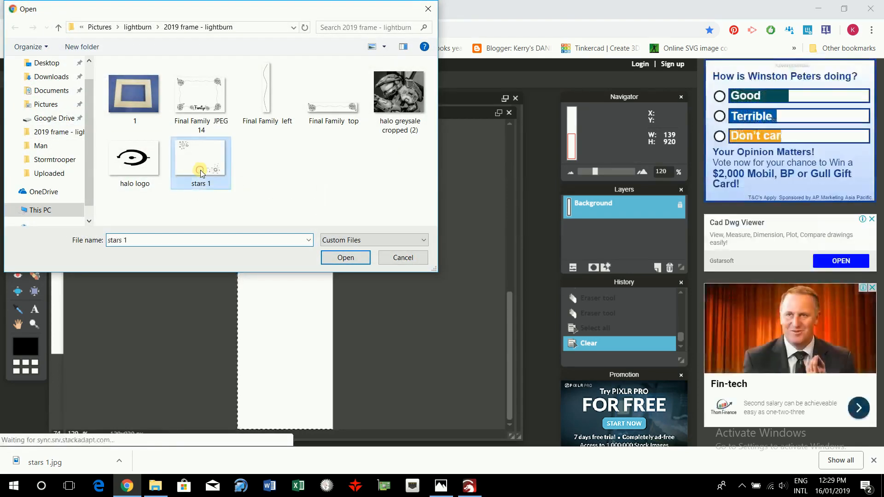
left_click(355, 260)
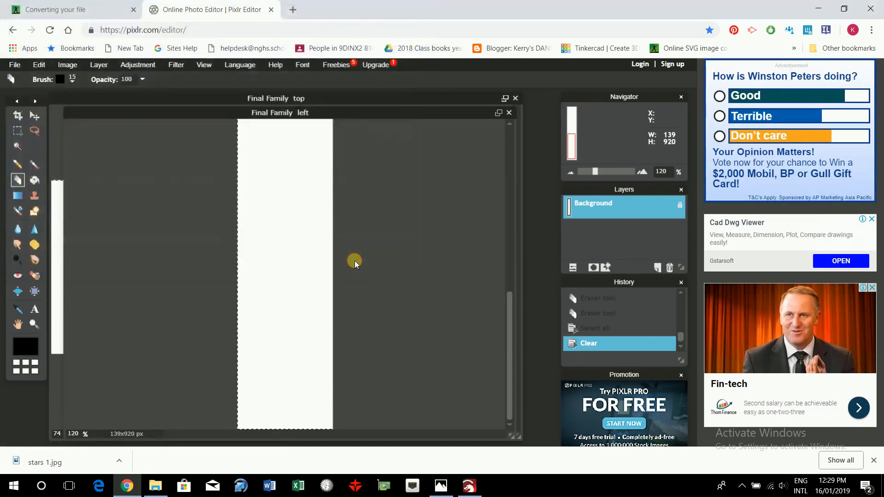
Crop the stars 1 image to the moon-and-planets cluster, about 541 by 451 px, and apply the crop
left_click(18, 117)
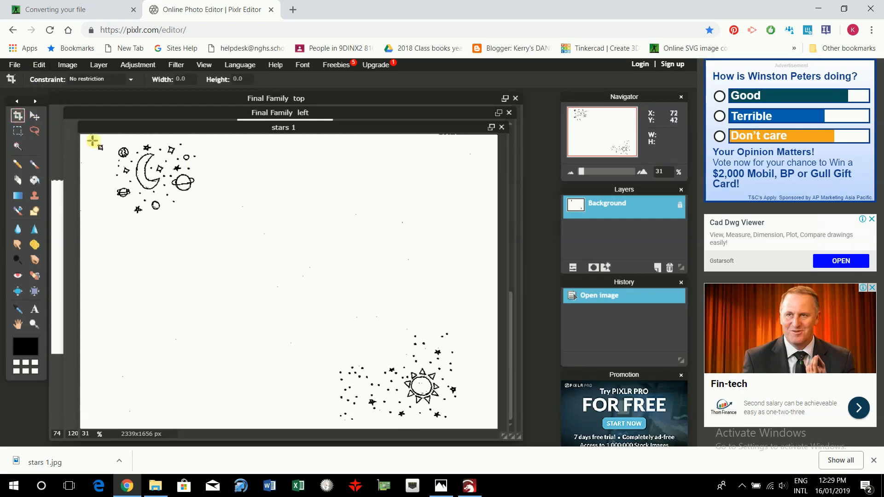
mouse_move(106, 140)
left_mouse_down()
mouse_move(213, 158)
mouse_move(202, 221)
left_mouse_up()
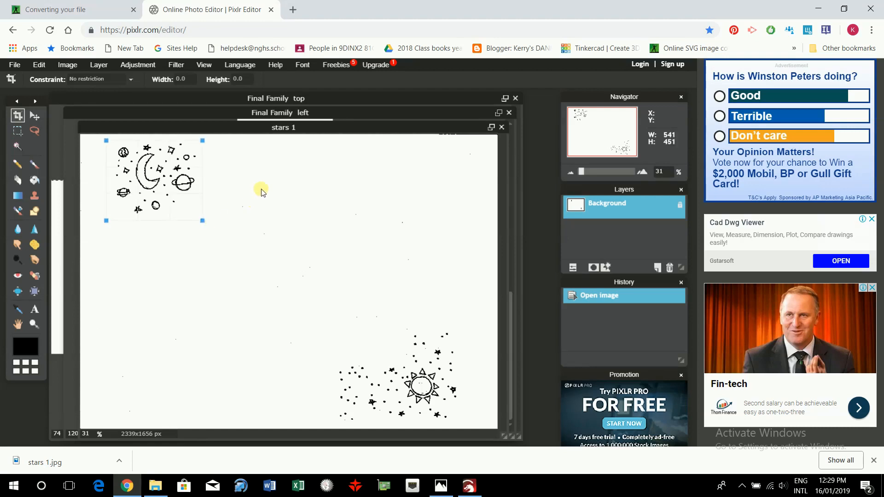
left_click(269, 202)
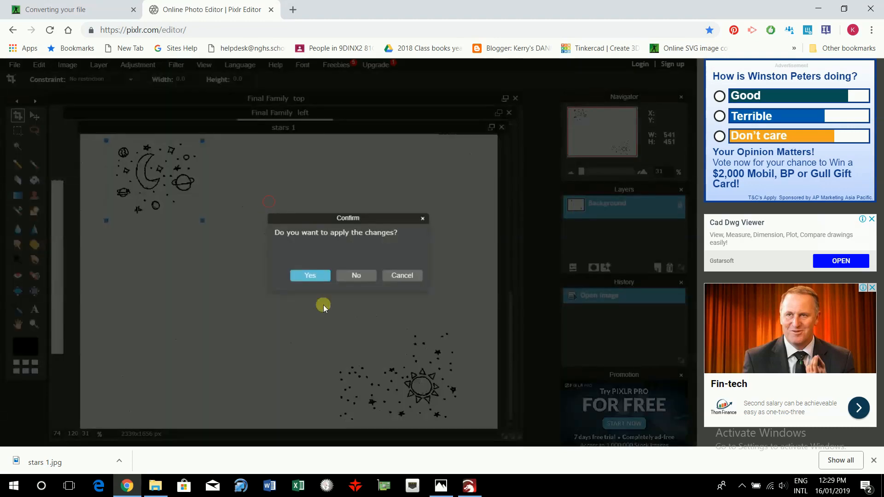
left_click(309, 271)
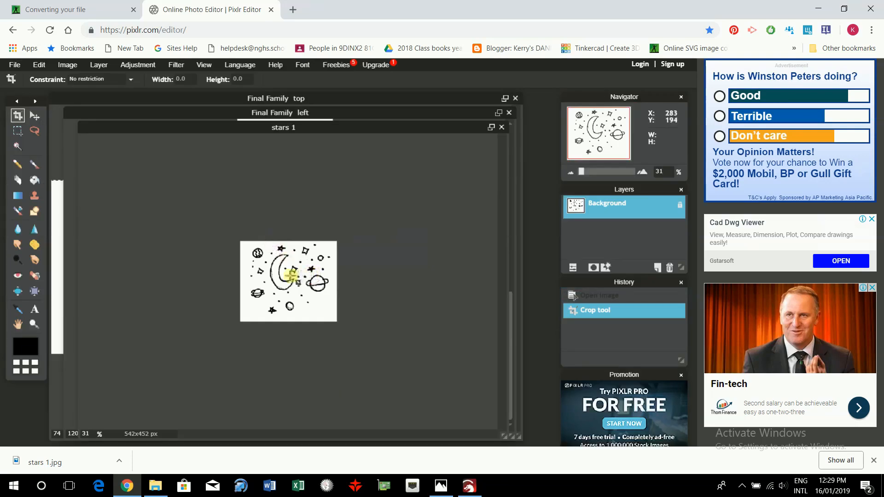
Erase the stray specks inside the small round planet below the moon and along the moon's lower edge with a 7 px square eraser
scroll(305, 296, "down", 2)
scroll(302, 290, "up", 4)
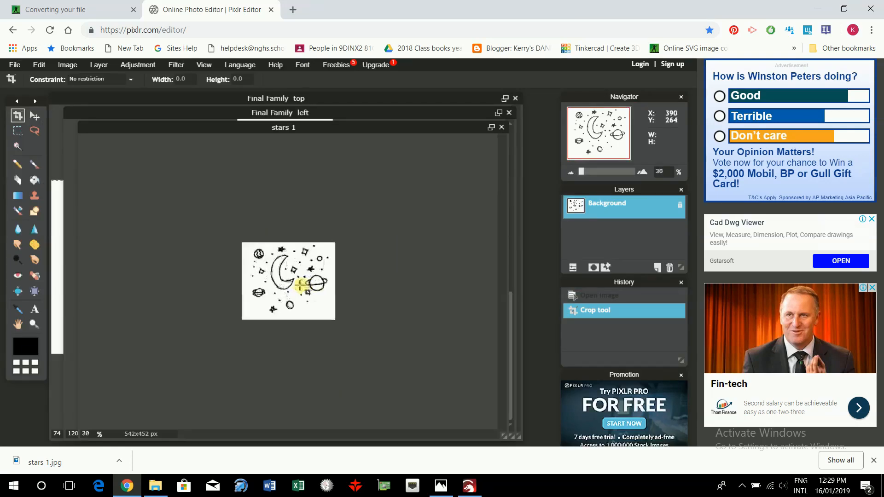
scroll(300, 285, "up", 3)
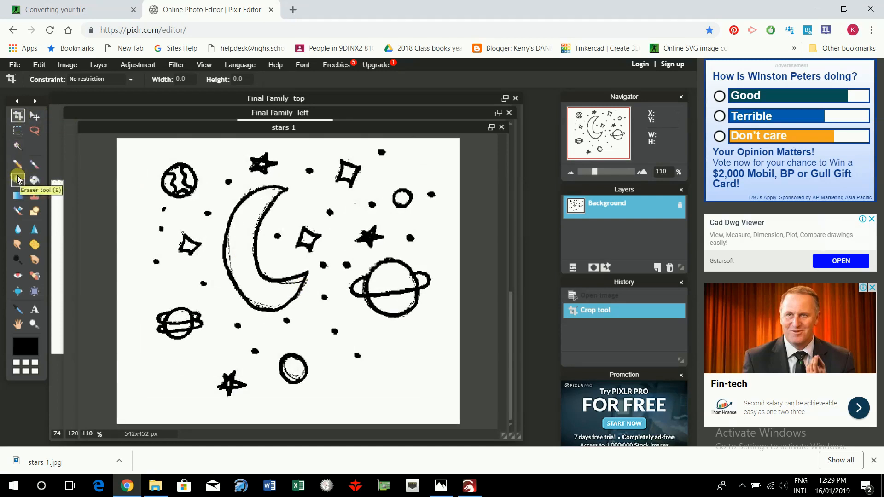
left_click(18, 180)
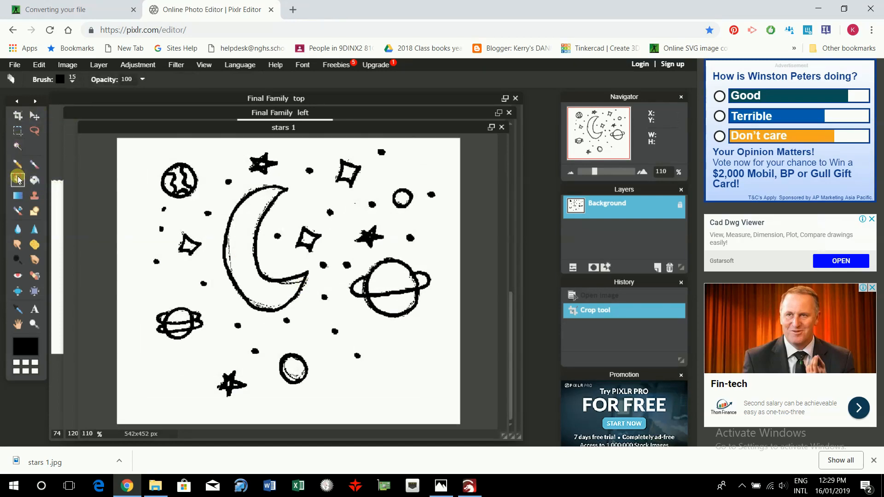
left_click(72, 82)
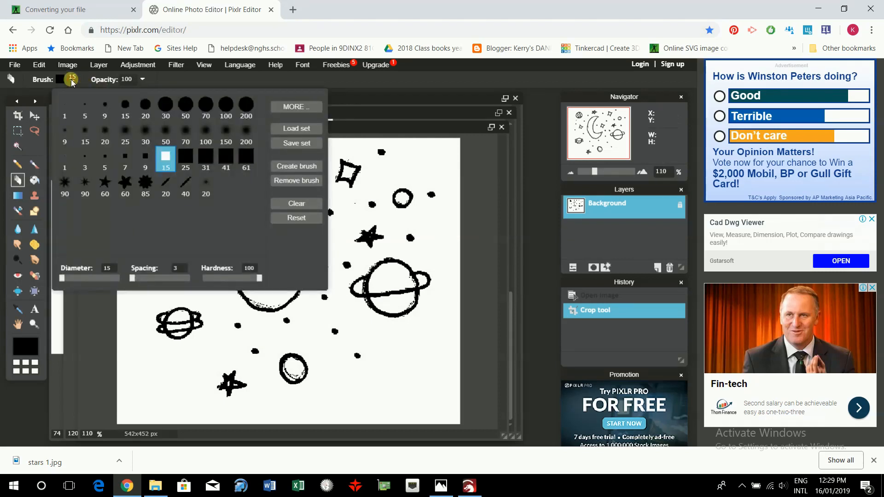
left_click(125, 158)
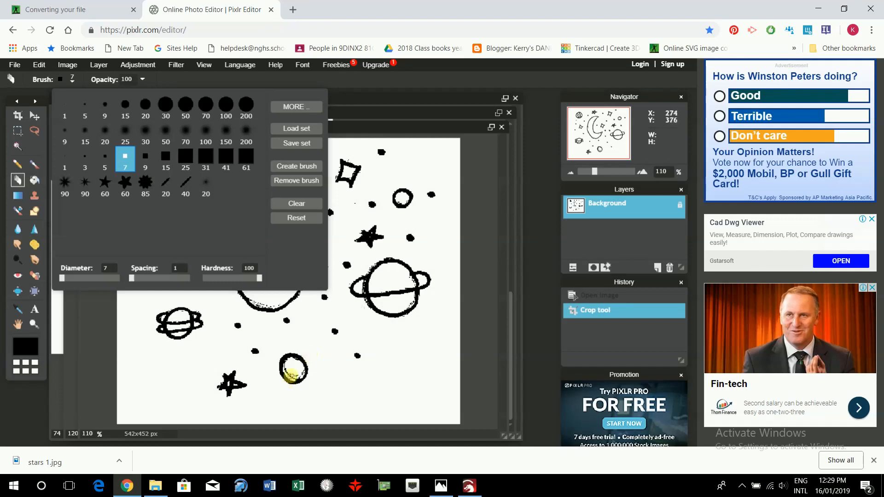
left_click(290, 373)
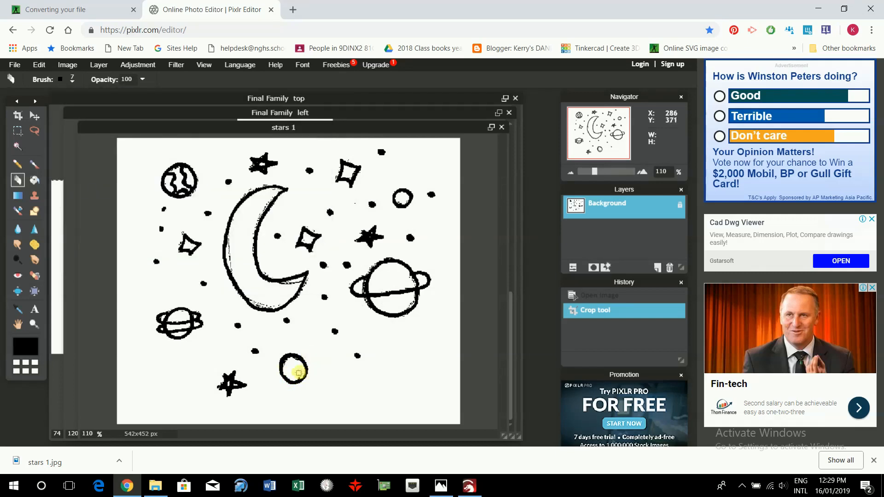
left_click(299, 373)
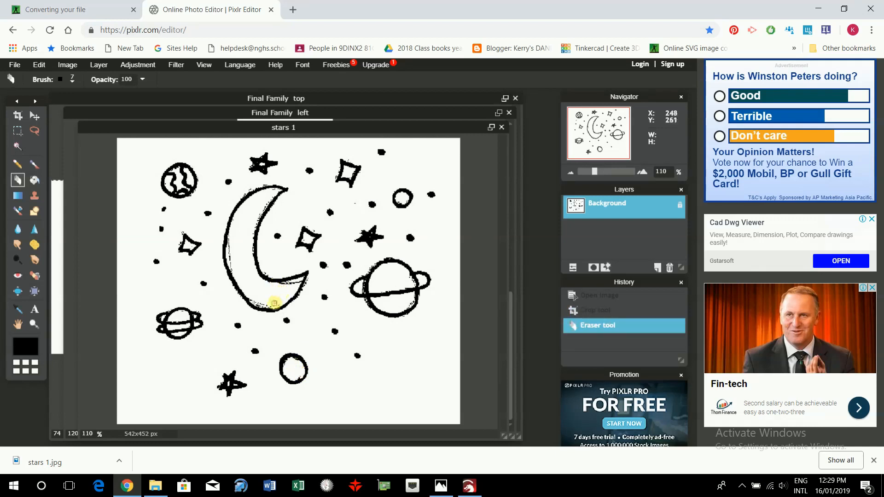
left_click(257, 301)
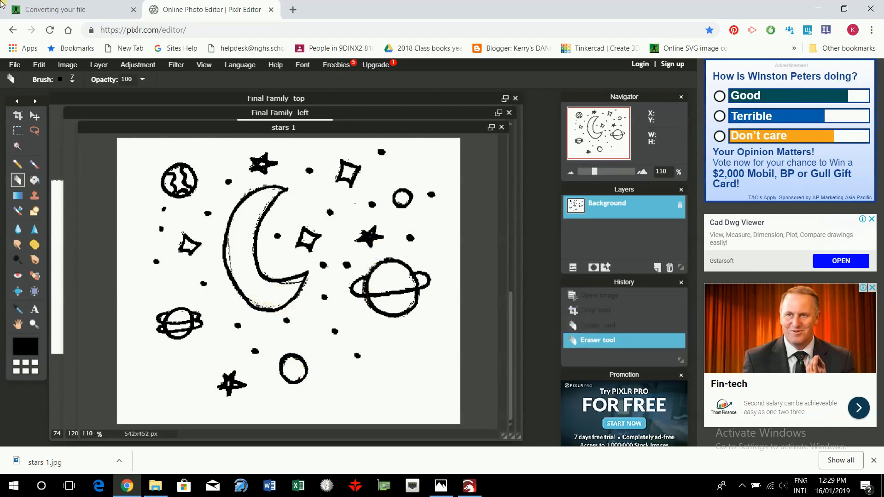
Save the cleaned image as a JPEG named stars 1 top left in the 2019 frame - lightburn folder
left_click(13, 65)
left_click(18, 113)
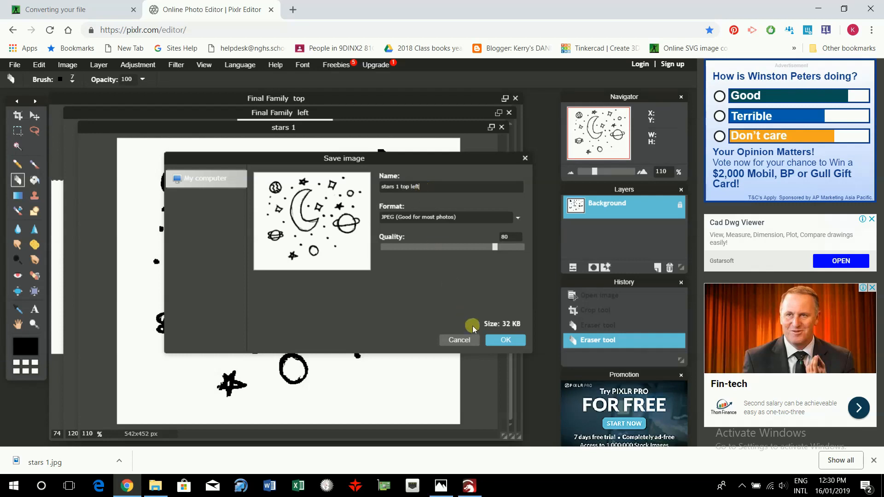
left_click(505, 340)
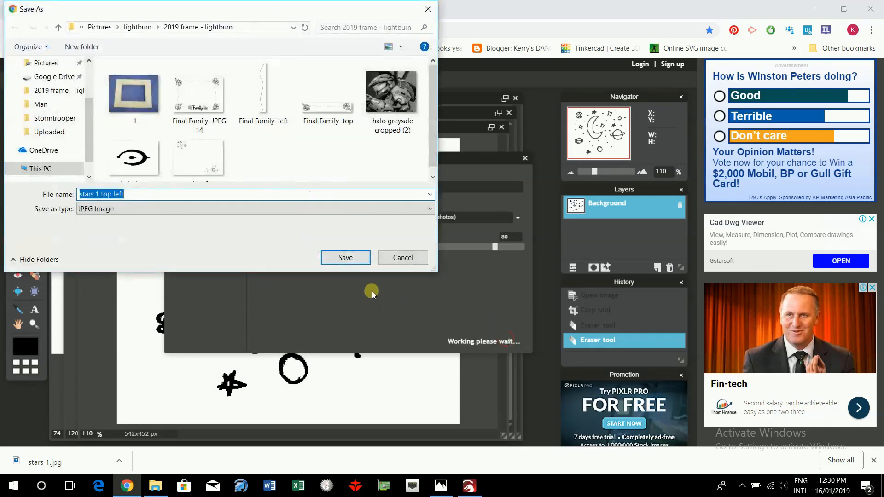
left_click(358, 258)
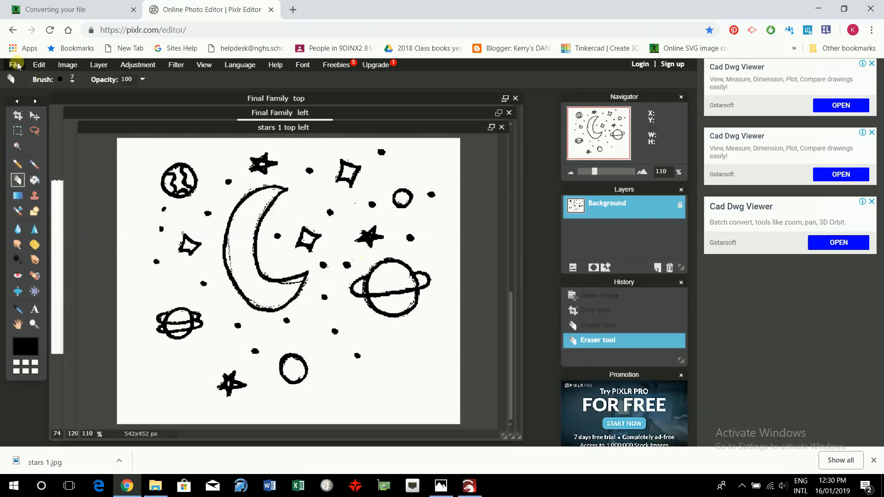
Clear the entire contents of the stars 1 top left image
left_click(39, 64)
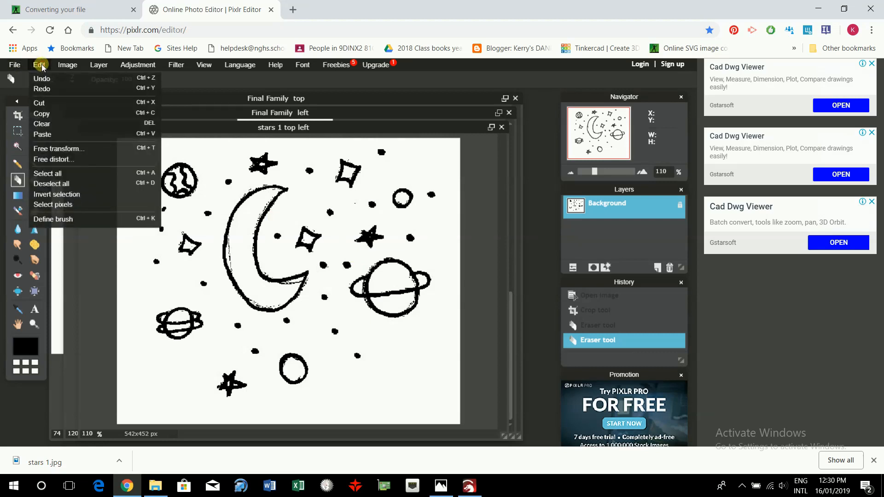
left_click(50, 173)
key("Delete")
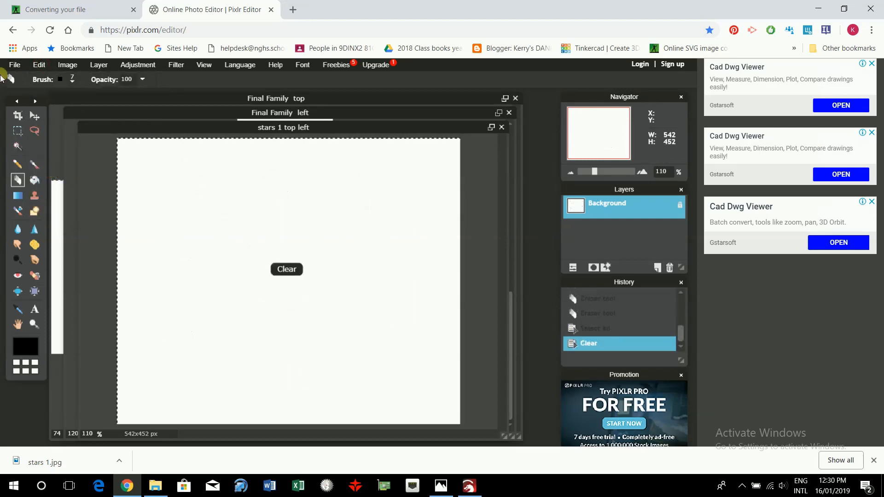
Reopen the original stars 1 image from the 2019 frame - lightburn folder
left_click(15, 65)
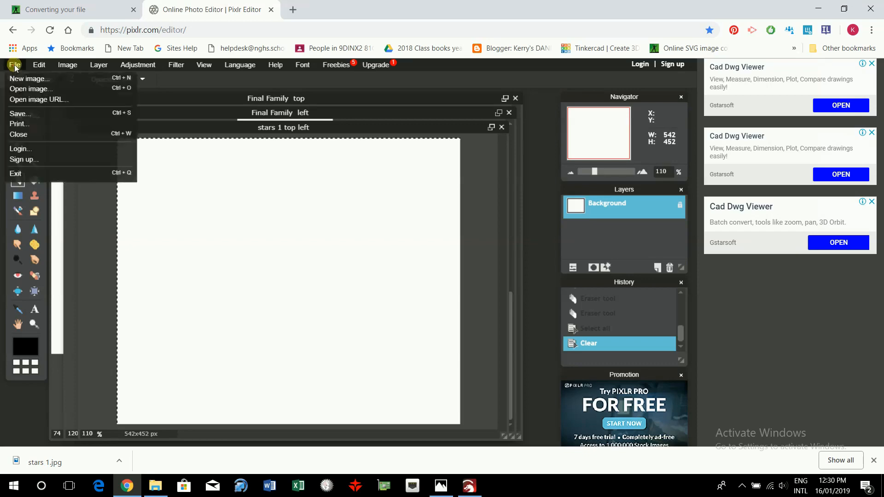
left_click(30, 89)
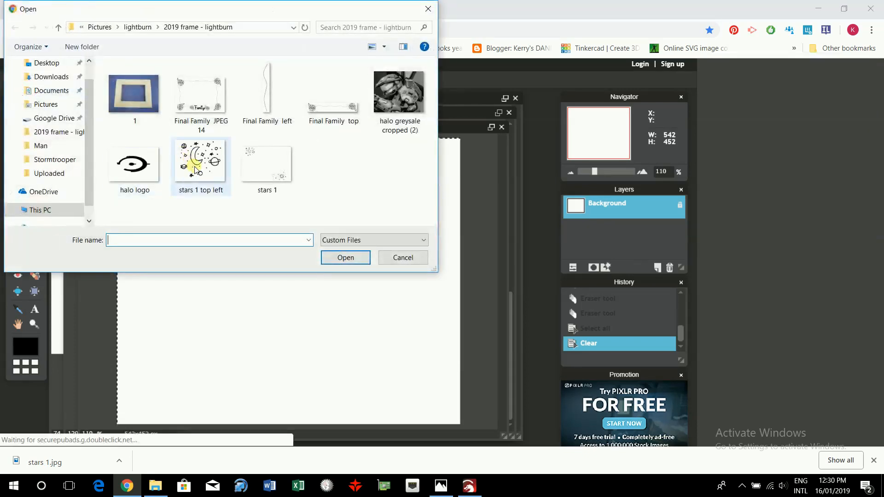
left_click(264, 166)
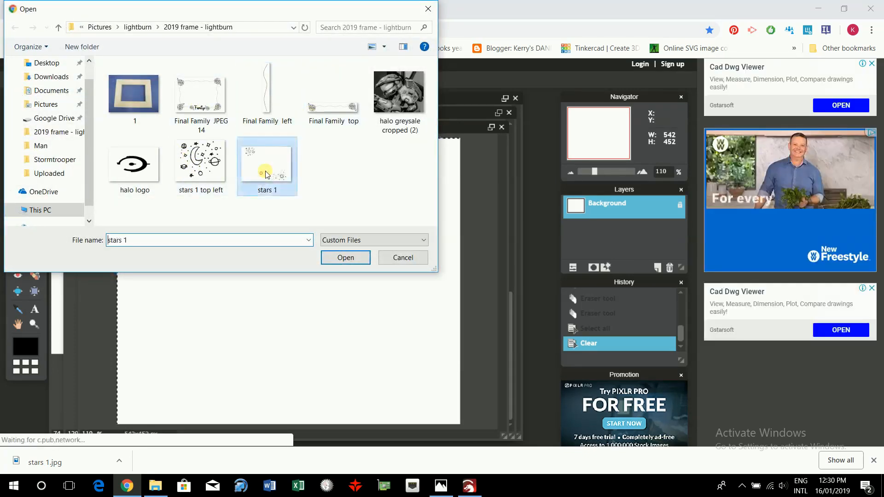
left_click(346, 258)
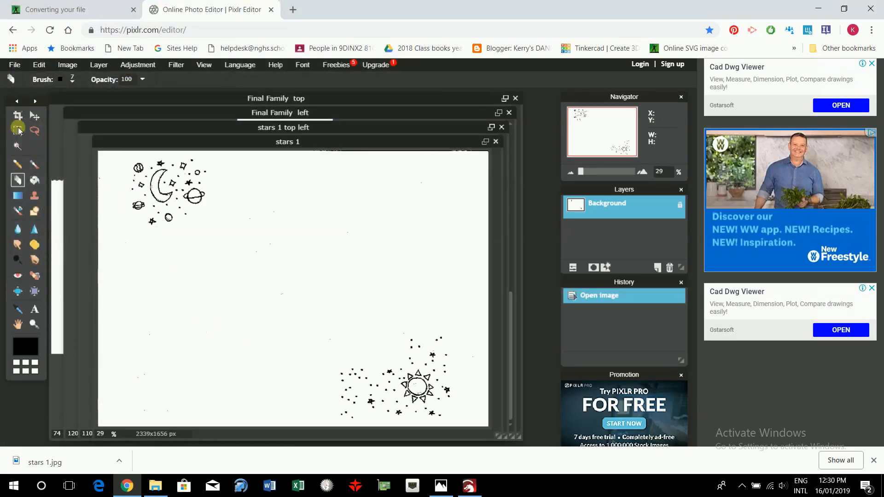
Crop the stars 1 image to the sun-and-stars cluster, about 743 by 569 px, and apply the crop
left_click(17, 115)
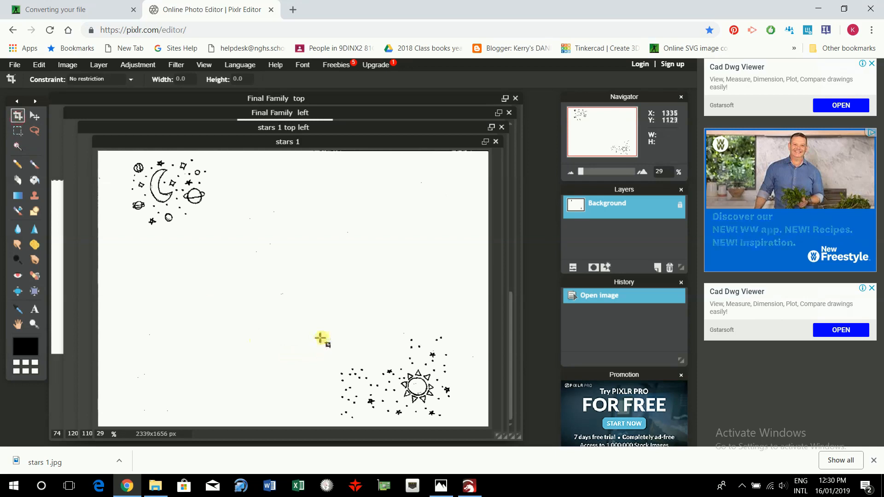
left_click_drag(324, 337, 463, 425)
left_click_drag(463, 336, 468, 330)
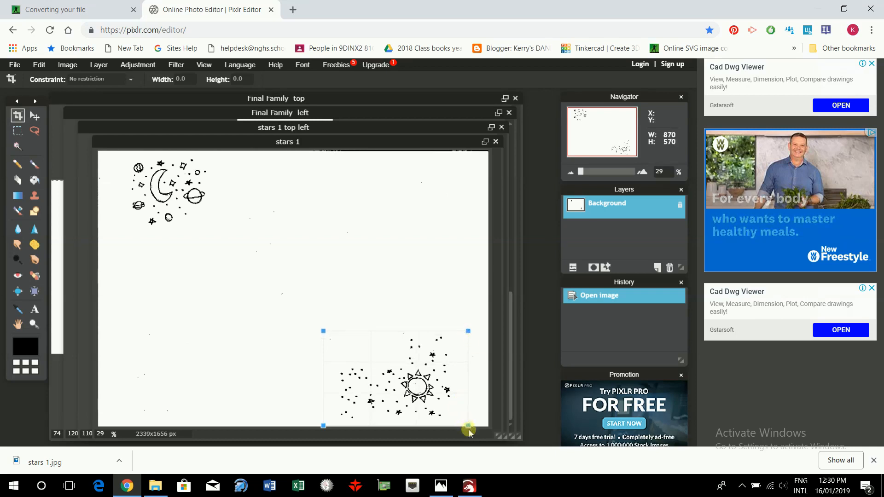
left_click_drag(467, 424, 455, 426)
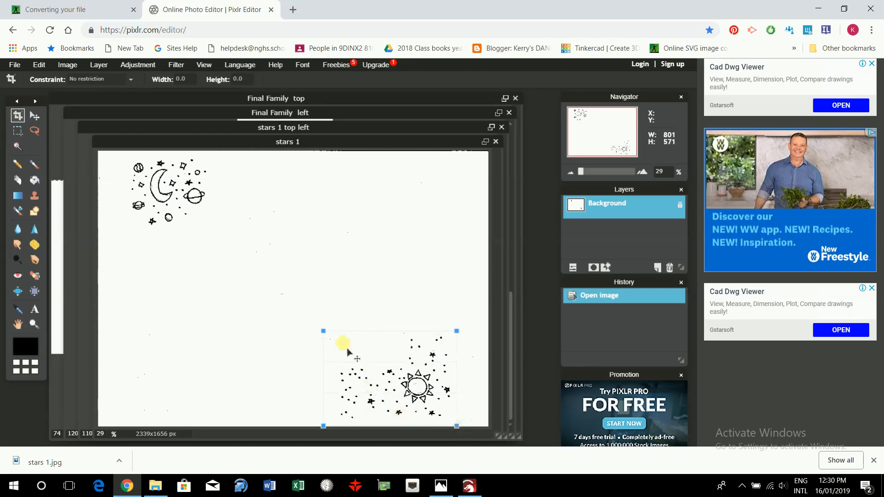
left_click_drag(325, 331, 334, 332)
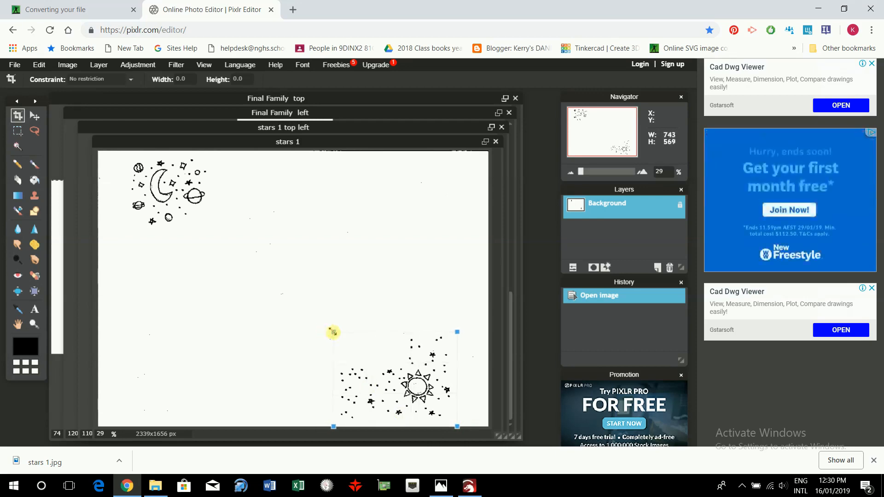
left_click(363, 297)
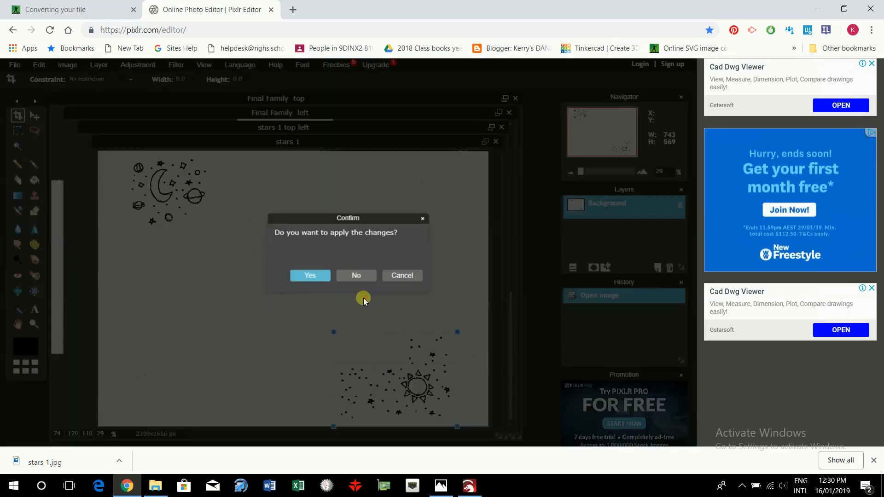
left_click(317, 275)
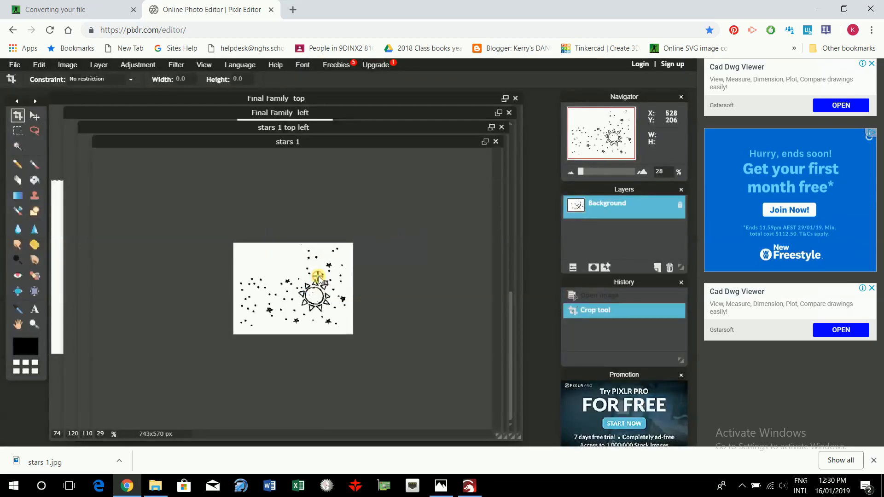
Save the cropped sun image as a JPEG named stars 1 bottom right
left_click(15, 65)
left_click(19, 114)
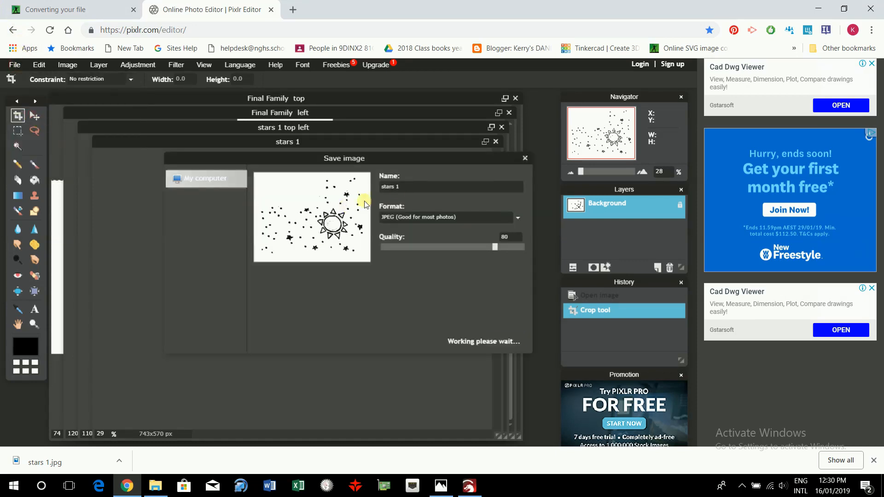
left_click(410, 187)
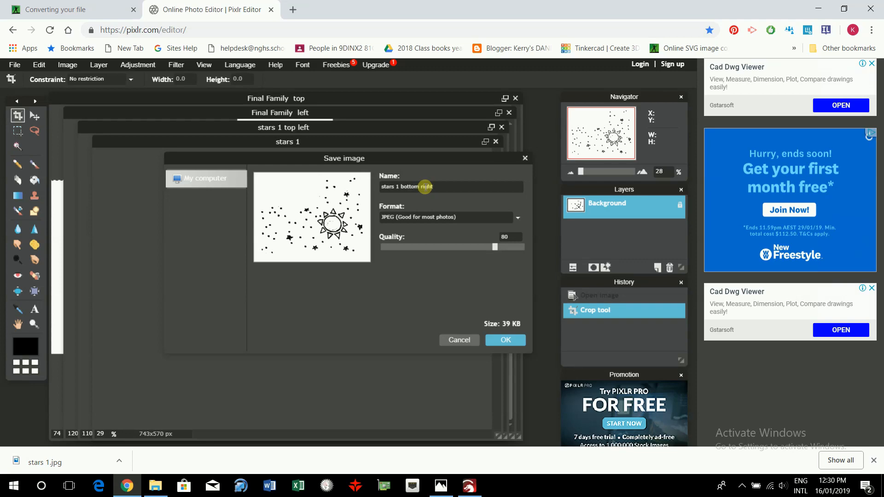
type("bottom right")
left_click(505, 340)
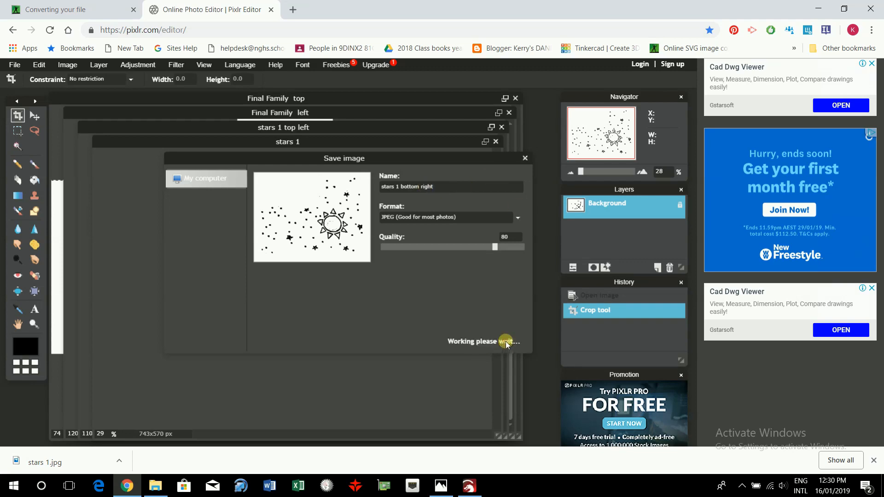
left_click(344, 257)
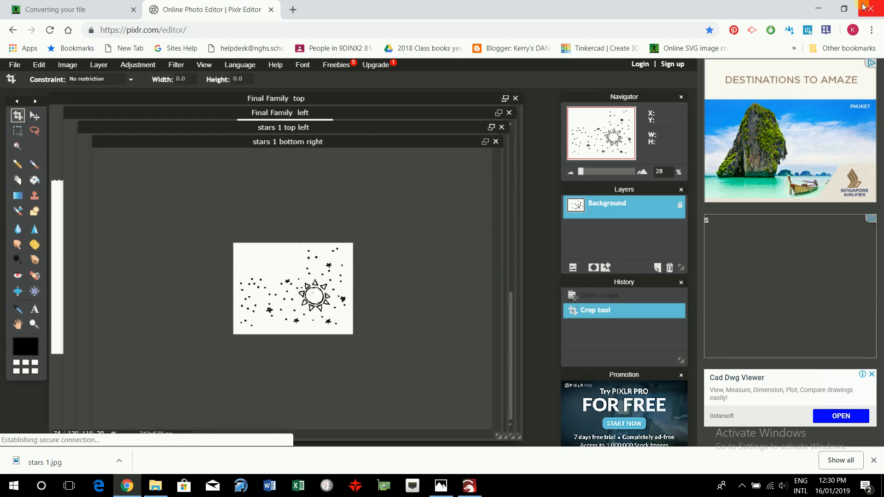
Minimise the browser and the file folder windows and switch to LightBurn
left_click(816, 8)
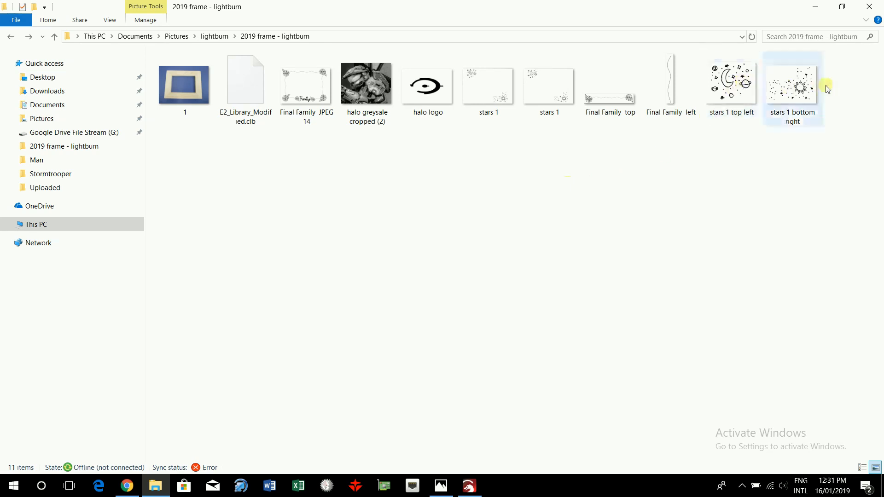
left_click(818, 6)
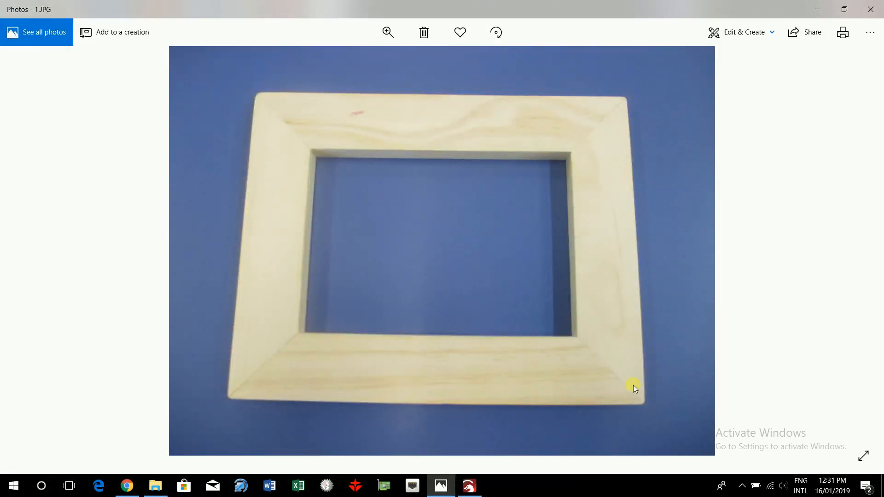
left_click(469, 486)
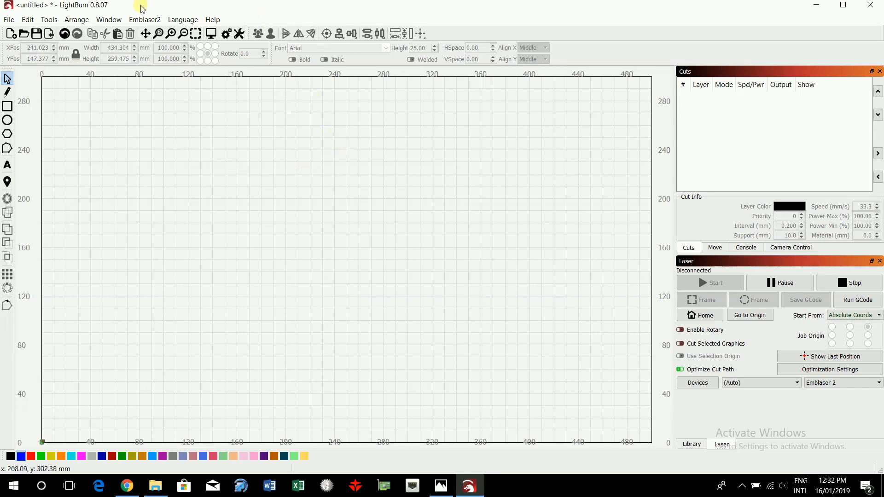
Import the stars 1 bottom right image and place it in the work area's lower-right corner, centred at about X 387, Y 83 mm
left_click(12, 21)
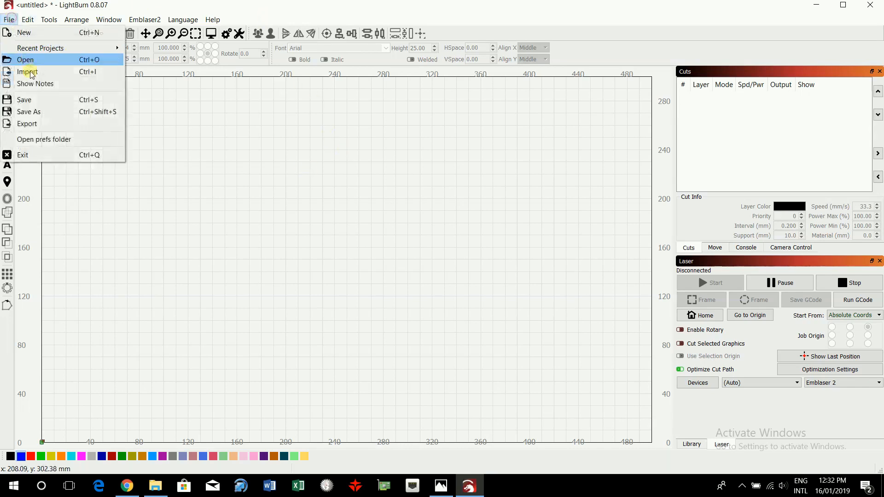
left_click(33, 73)
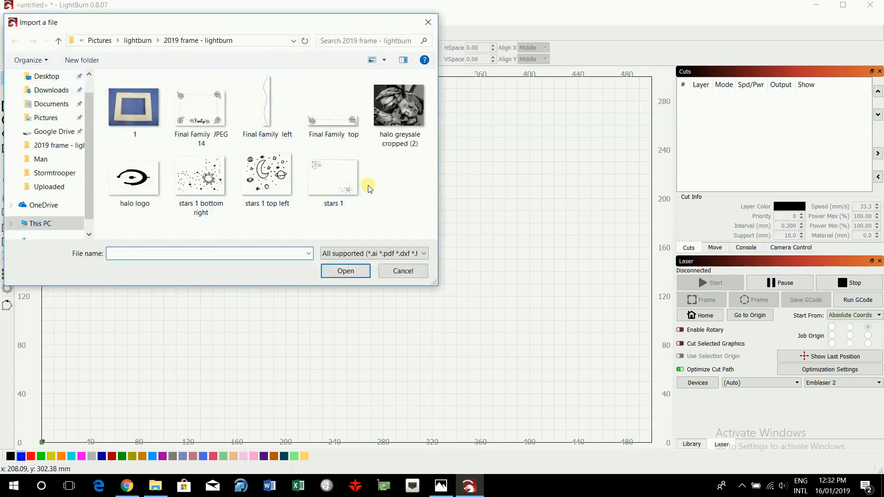
left_click(209, 187)
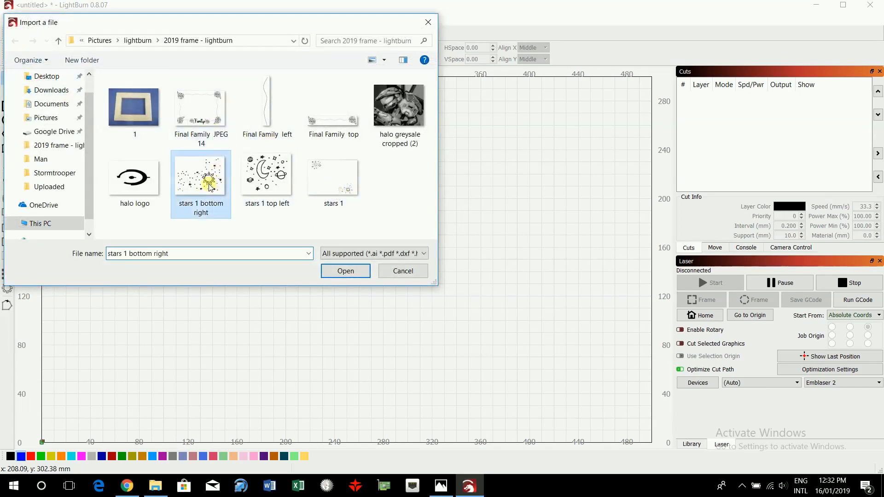
left_click(345, 272)
left_click_drag(339, 247, 511, 351)
left_click(301, 249)
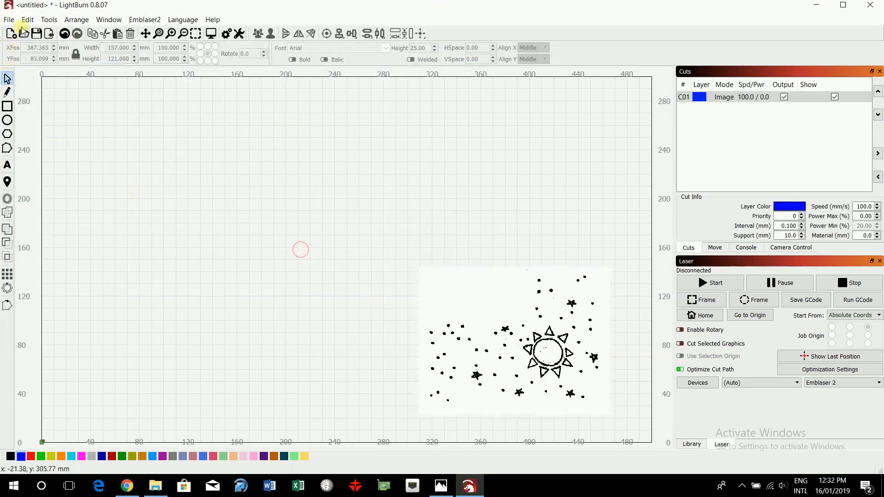
Import the stars 1 top left image and place it in the work area's upper-left corner, centred at about X 67, Y 240 mm
left_click(9, 19)
left_click(25, 72)
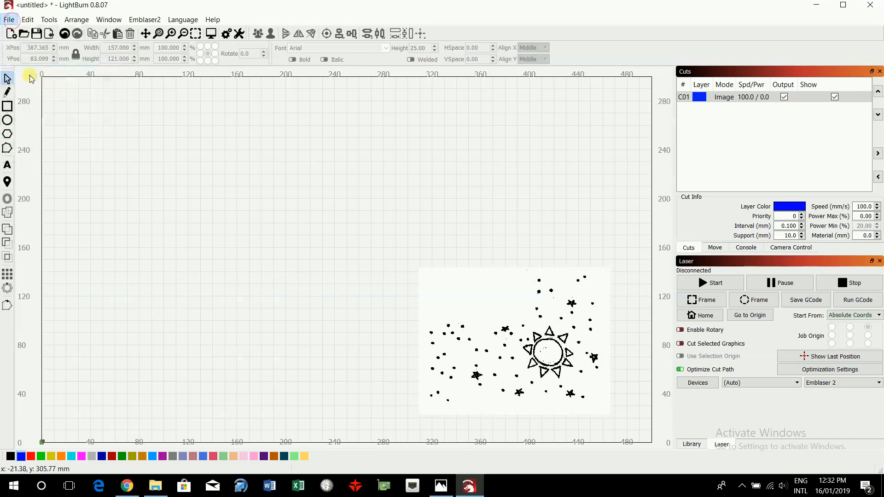
left_click(266, 175)
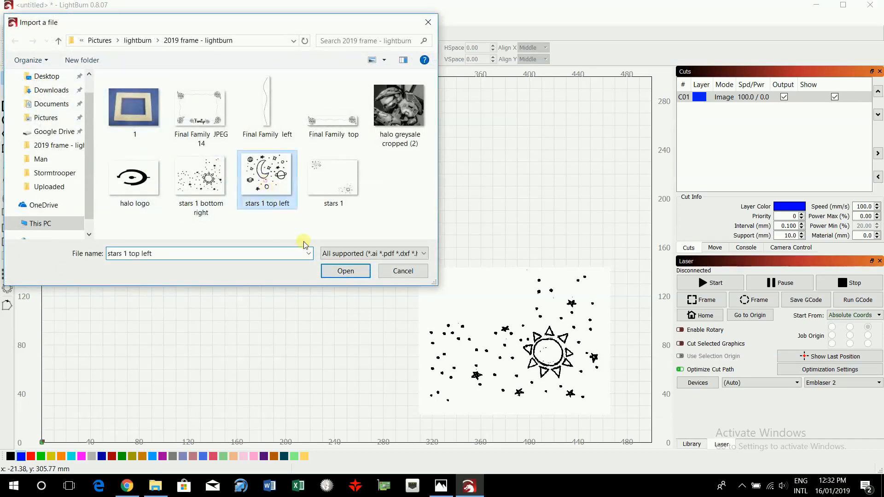
left_click(346, 271)
left_click_drag(327, 278, 103, 173)
left_click(249, 215)
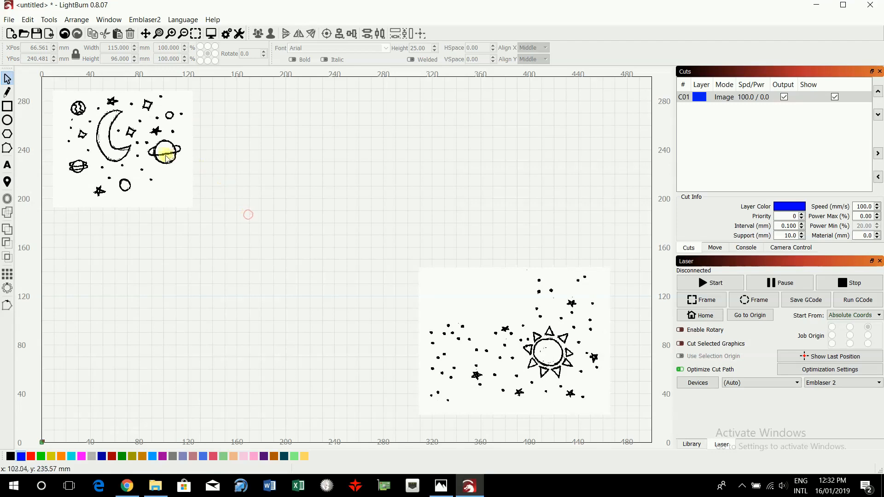
Trace the moon-and-planets image with the default trace settings
left_click(122, 154)
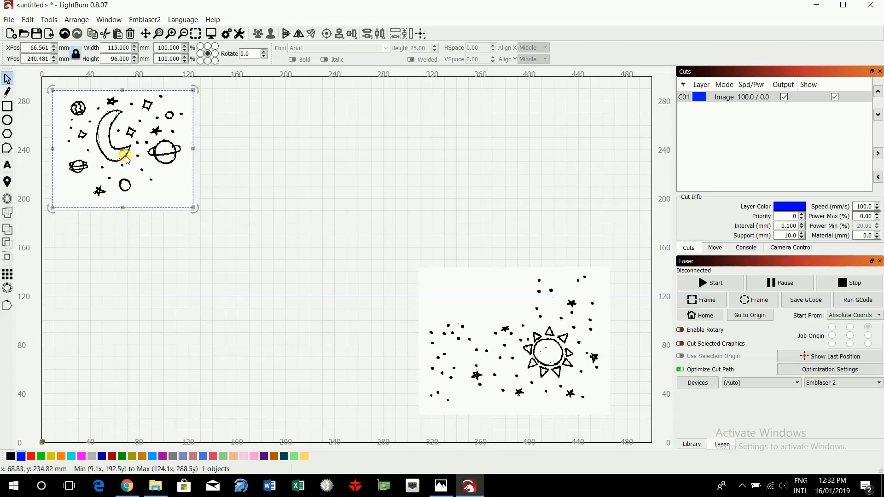
left_click(49, 19)
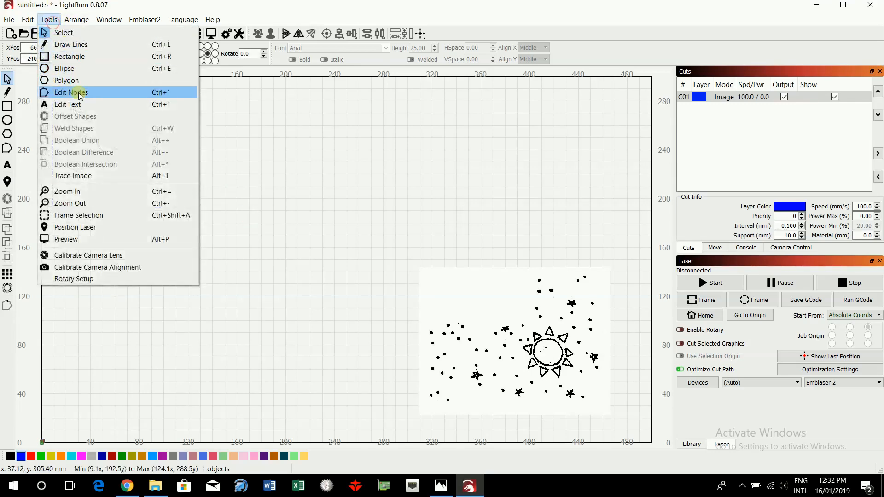
left_click(75, 177)
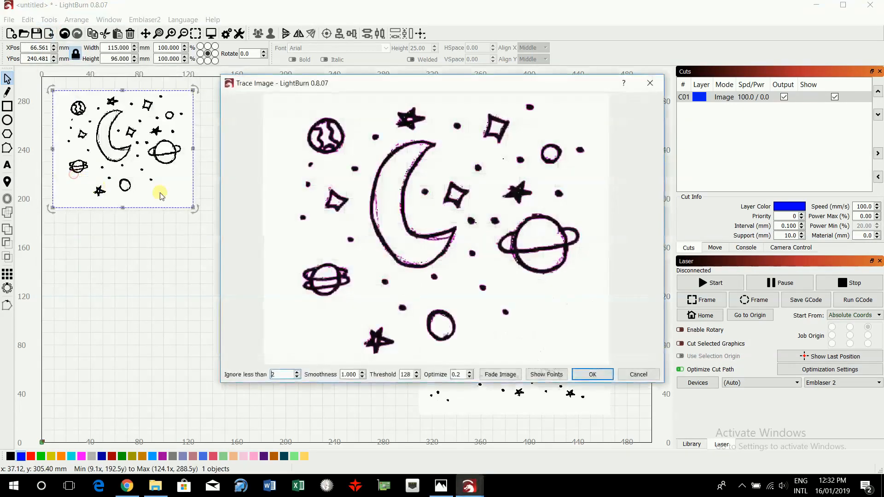
left_click(592, 374)
Move the moon trace off its source image to about X 200, Y 231 mm and delete the source image
left_click_drag(134, 141, 294, 157)
left_click(155, 153)
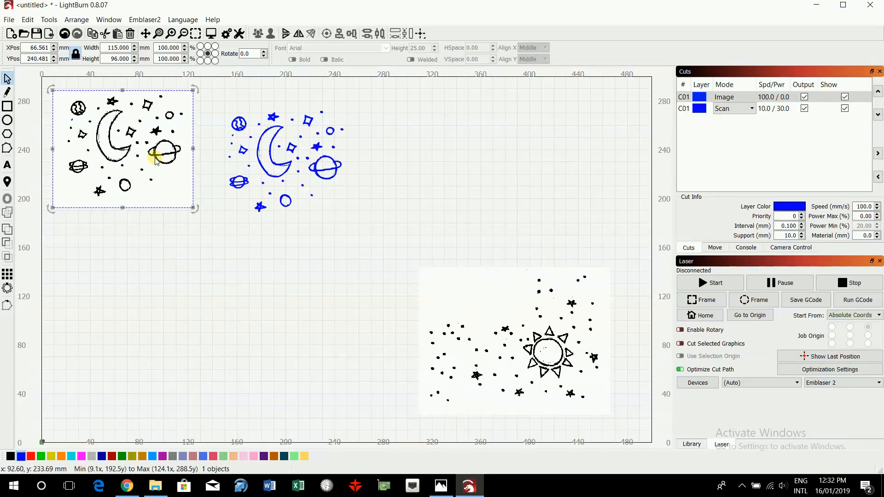
key("Delete")
Trace the sun-and-stars image with the default settings, then pull the source image off the trace and delete it
left_click(569, 357)
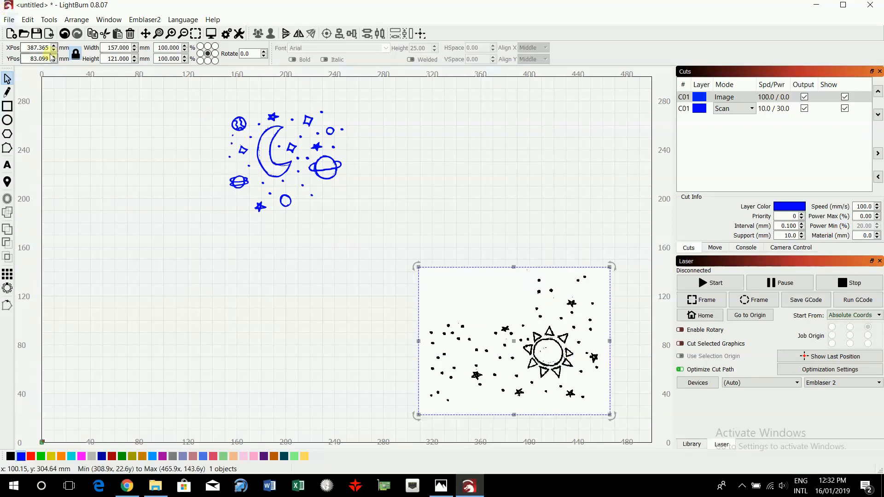
left_click(49, 19)
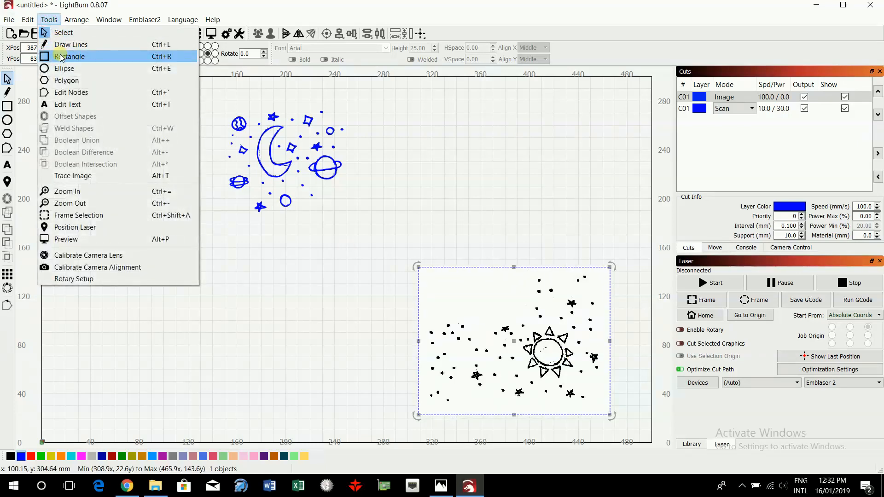
left_click(63, 175)
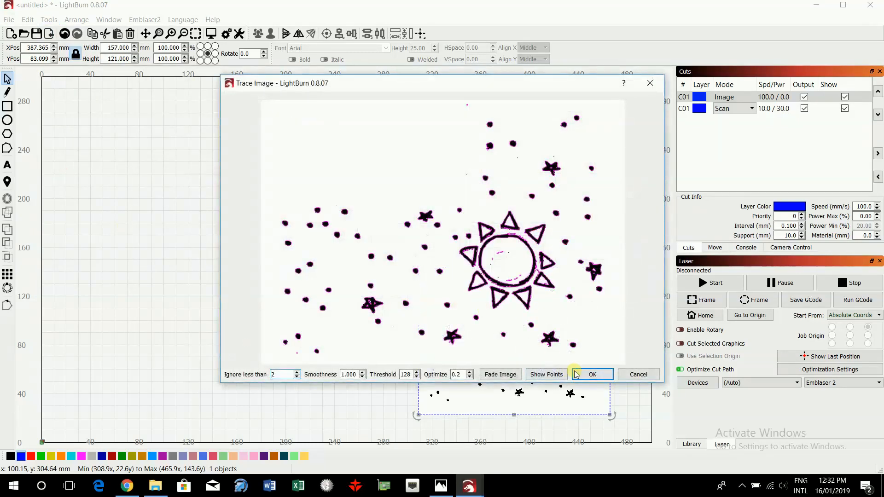
left_click(593, 374)
left_click_drag(520, 356, 322, 336)
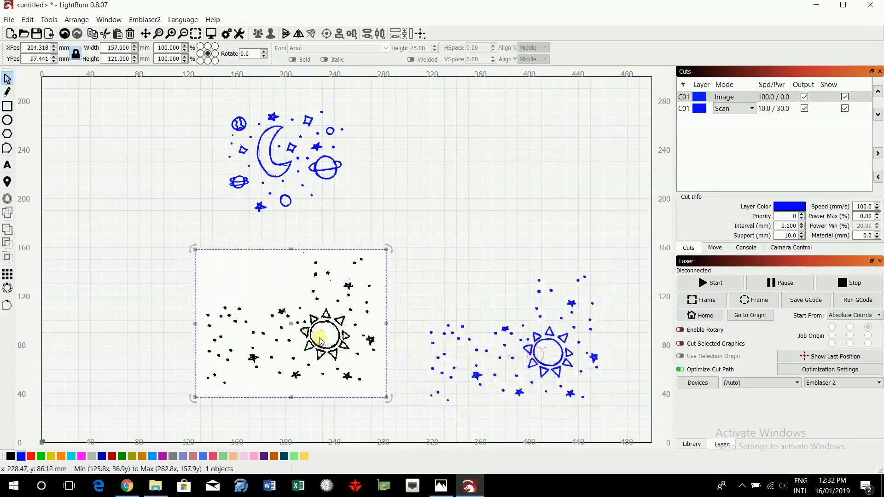
key("Delete")
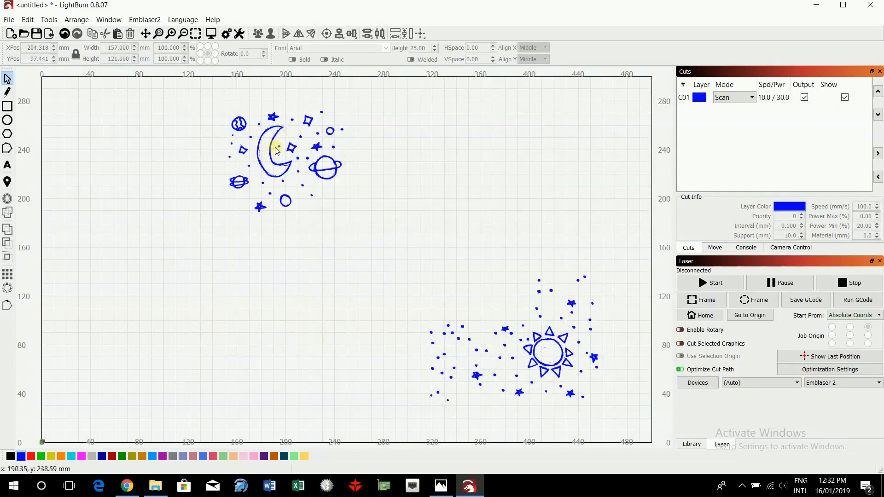
Assign the moon trace to the black layer C00
left_click(288, 166)
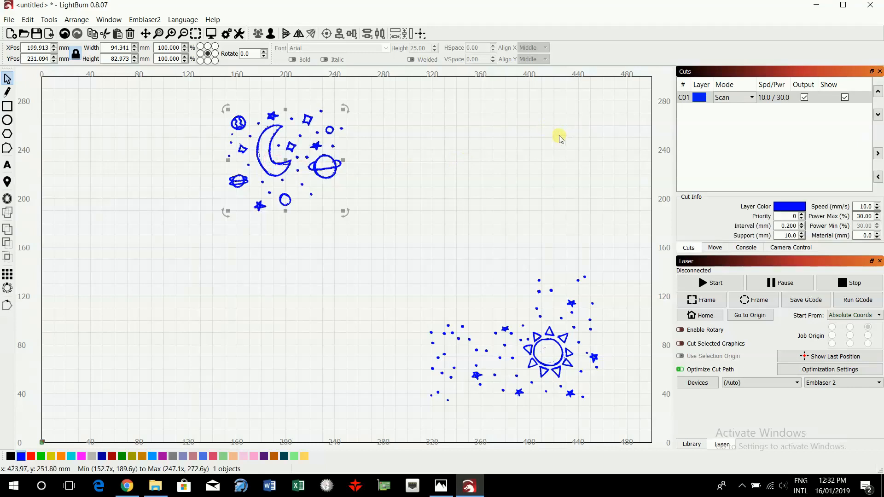
left_click(11, 457)
left_click(234, 346)
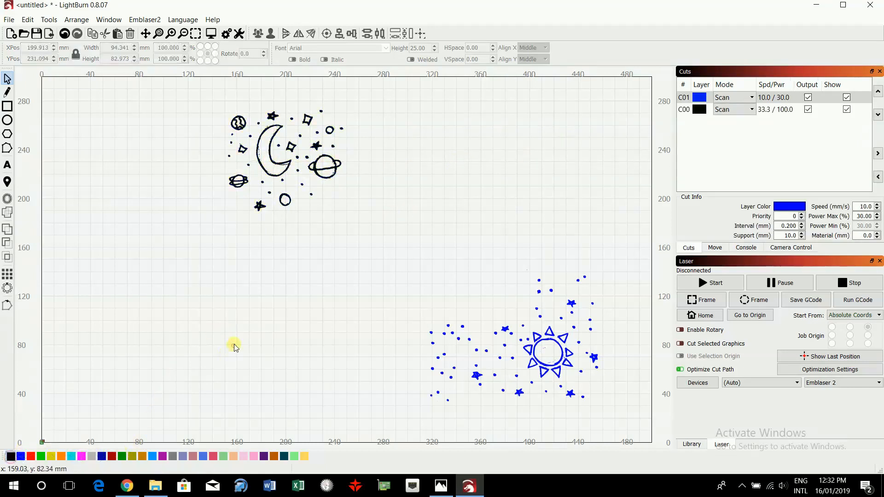
Move the moon trace back towards the work area's upper-left corner, centred at about X 114, Y 220 mm
left_click(282, 166)
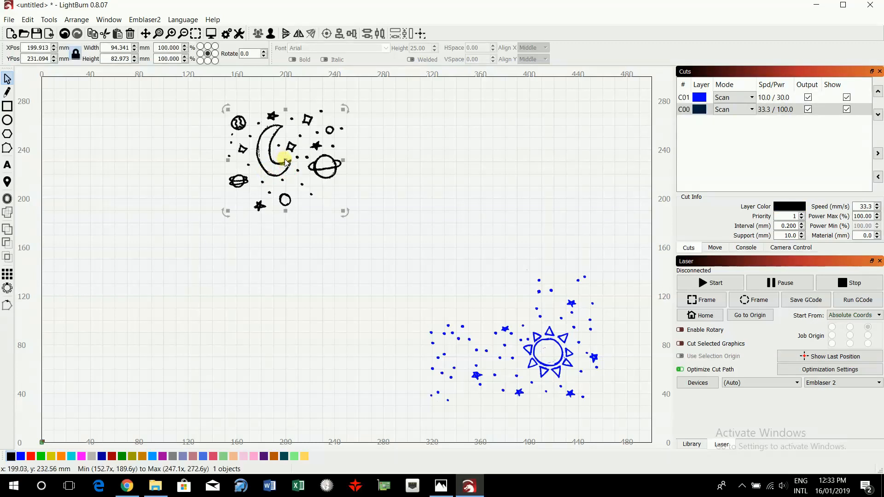
left_click_drag(300, 192, 371, 241)
left_click(299, 166)
left_click_drag(285, 160, 181, 174)
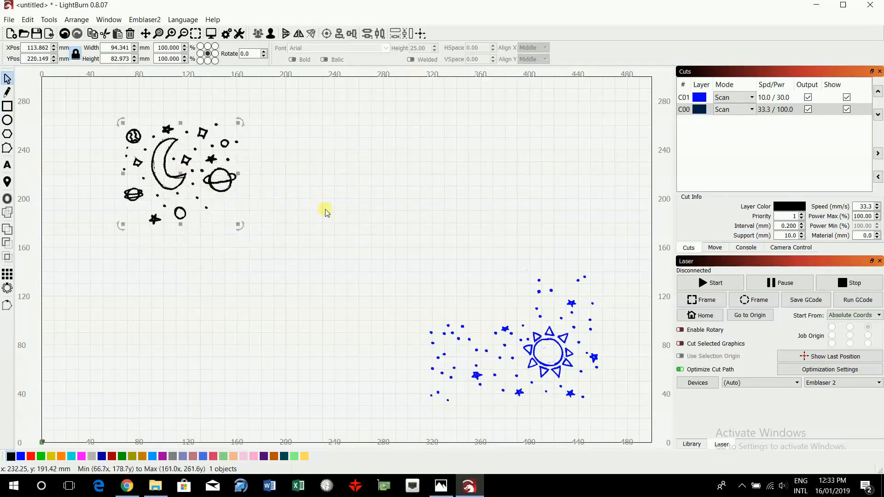
left_click(325, 210)
Ungroup the moon trace into individual shapes and check by selecting a single piece of the ringed planet
scroll(201, 189, "up", 5)
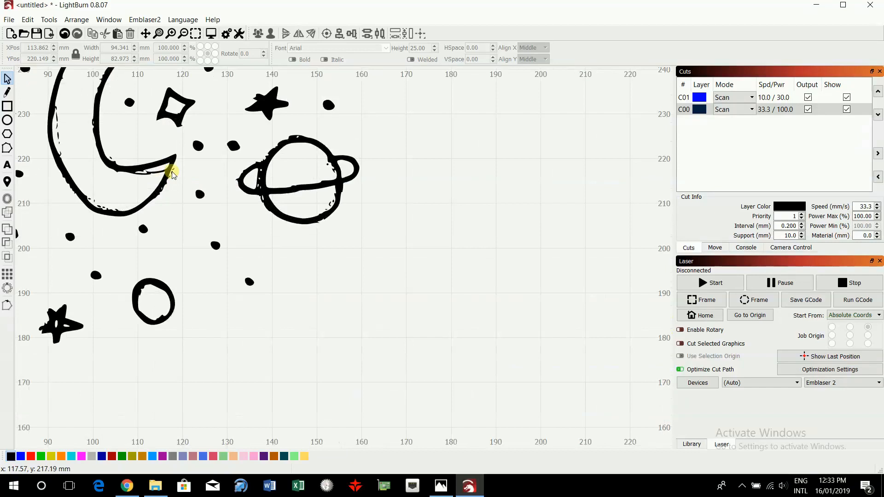
scroll(328, 211, "down", 5)
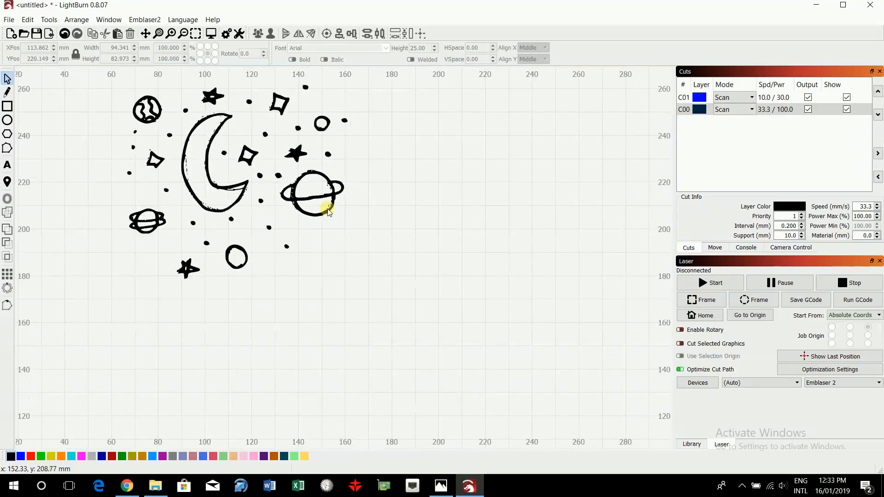
left_click(264, 200)
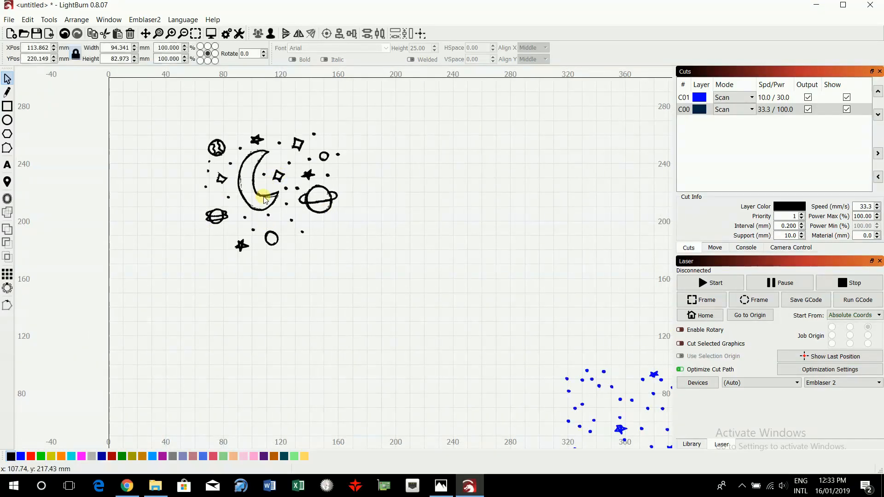
left_click(272, 36)
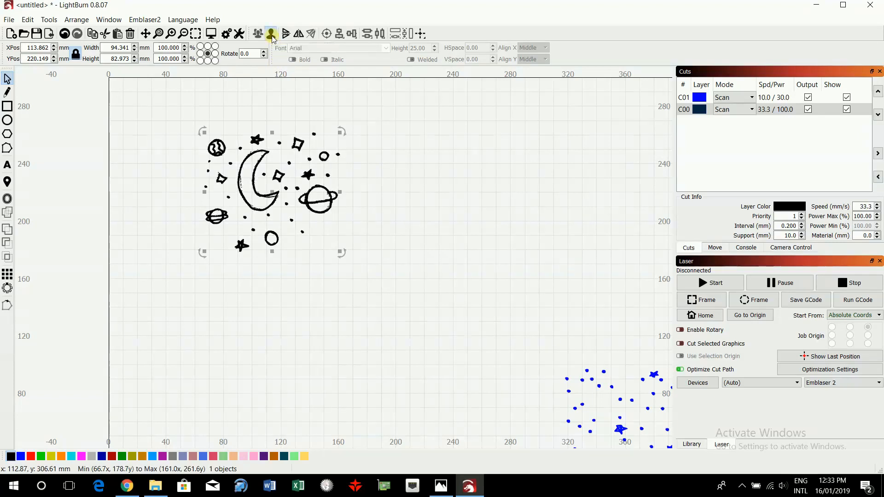
left_click(479, 223)
left_click(323, 213)
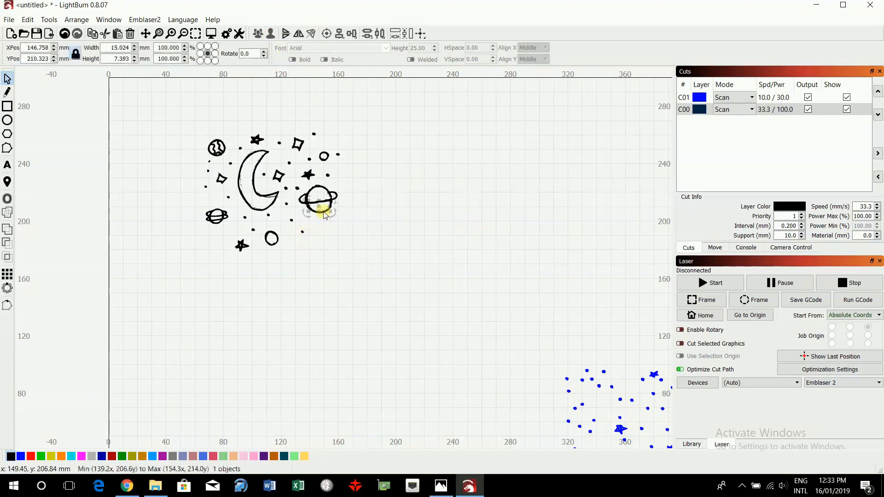
left_click(377, 205)
Select all shapes of the moon design and examine their nodes in node editing, then return to normal selection
scroll(371, 183, "up", 2)
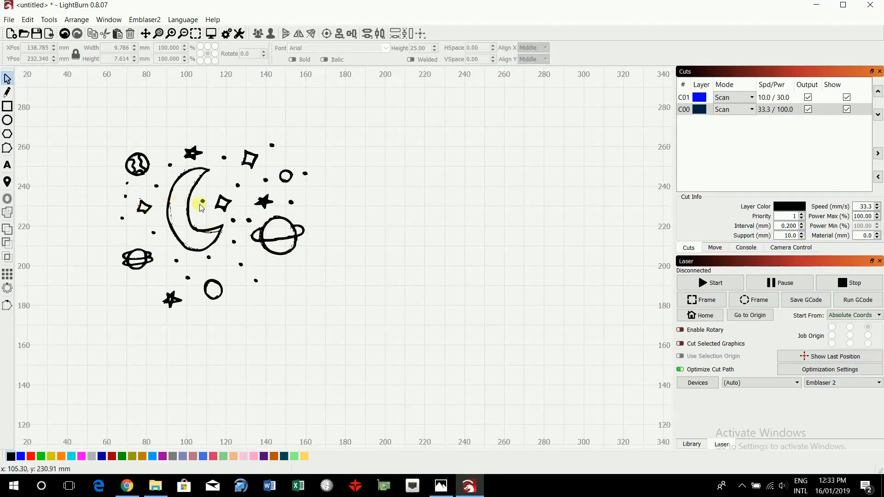
left_click(186, 210)
left_click_drag(60, 116, 348, 327)
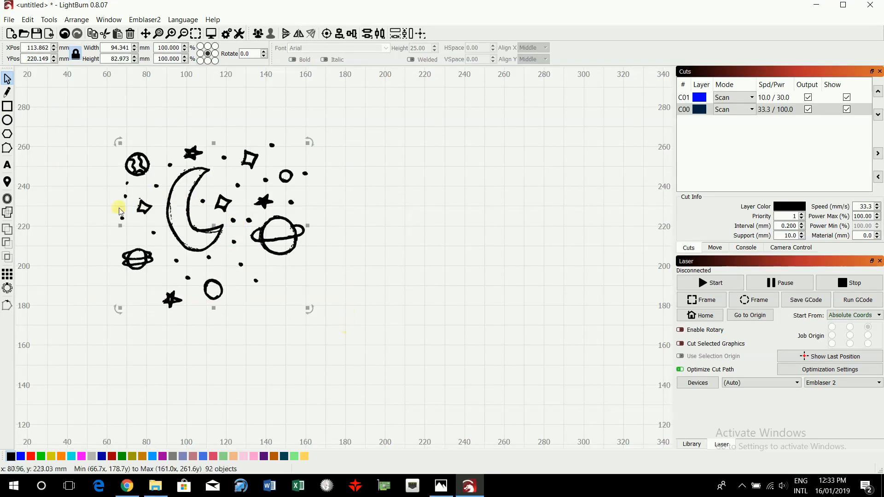
left_click(7, 151)
left_click_drag(358, 250, 479, 224)
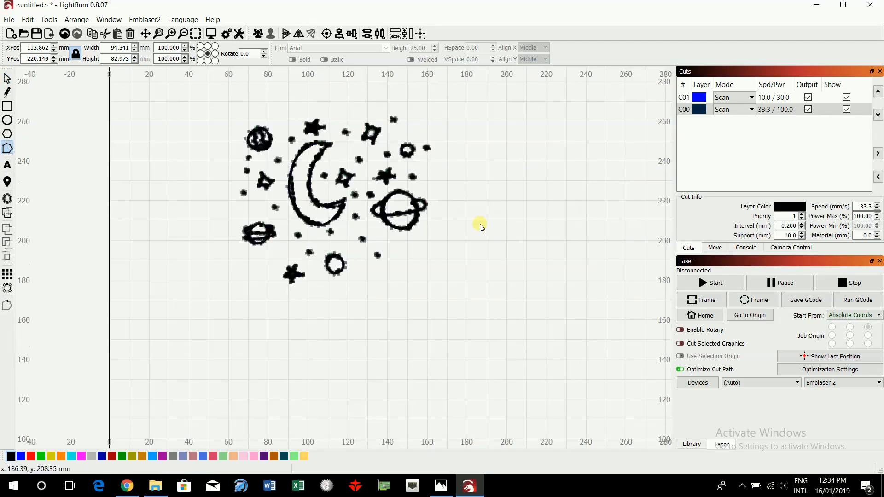
scroll(480, 226, "down", 1)
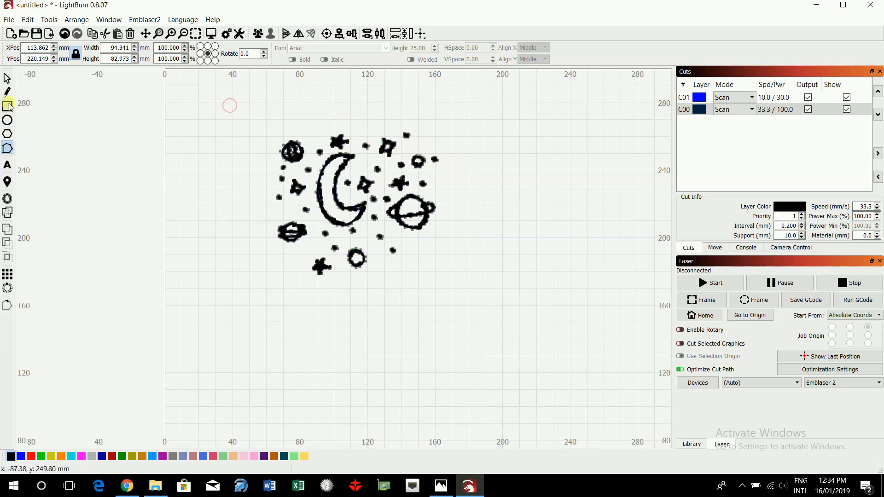
scroll(396, 242, "up", 4)
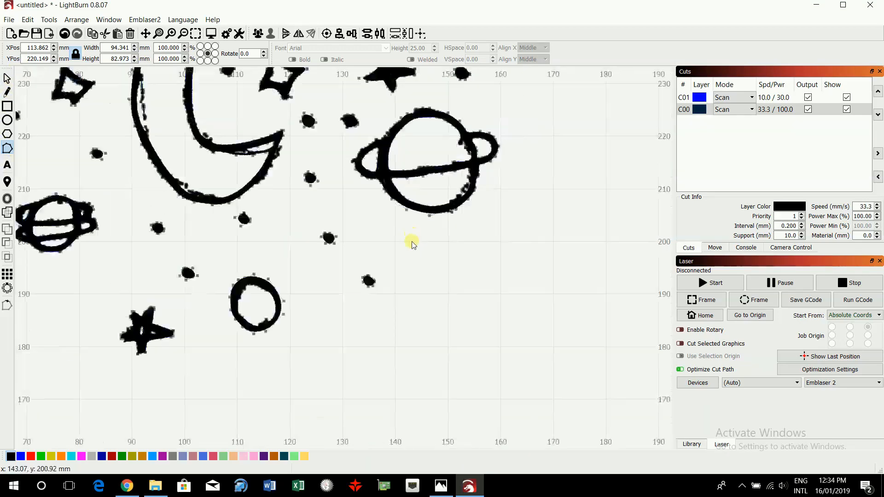
scroll(405, 248, "down", 2)
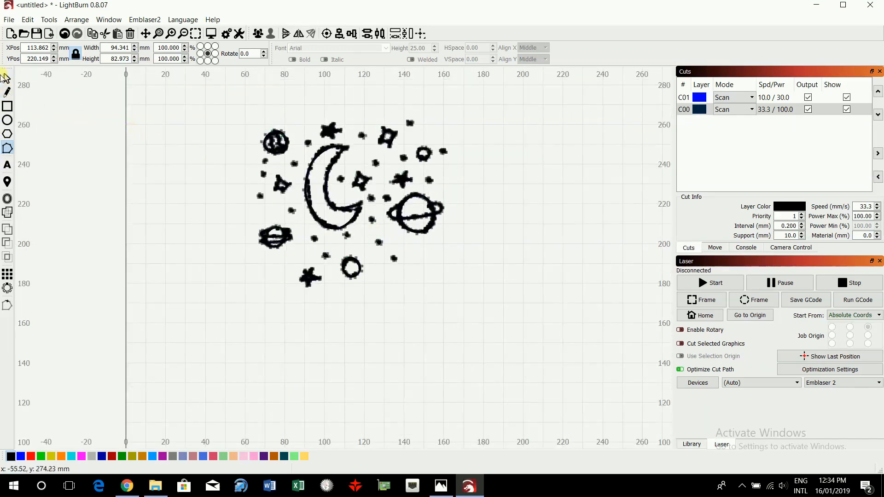
left_click(7, 80)
left_click(164, 155)
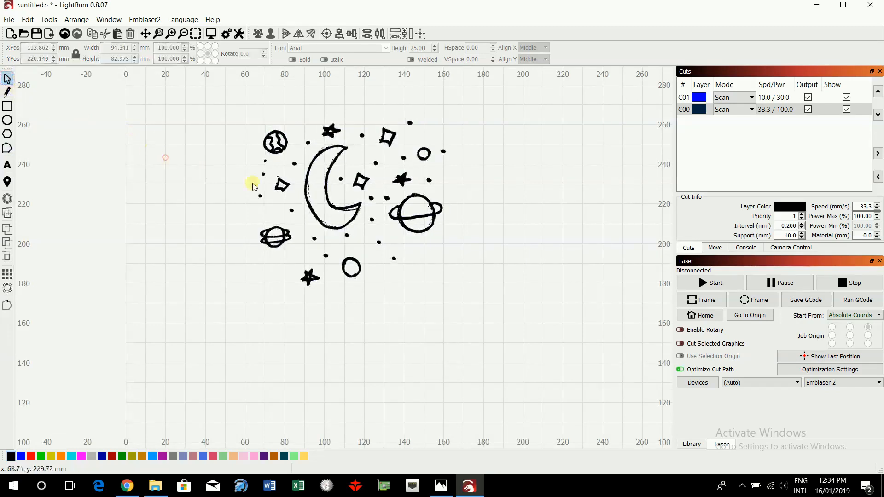
Set both the black and blue layers to Cut mode and preview the job
left_click(749, 110)
left_click(738, 121)
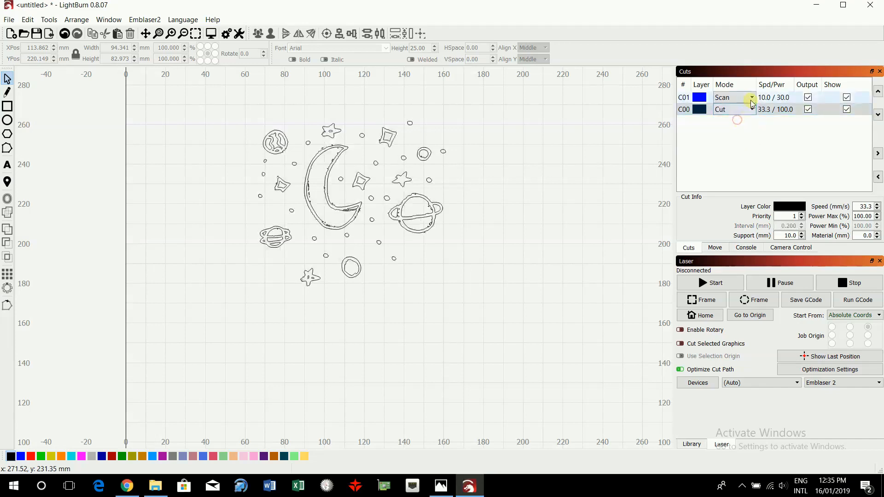
left_click(752, 97)
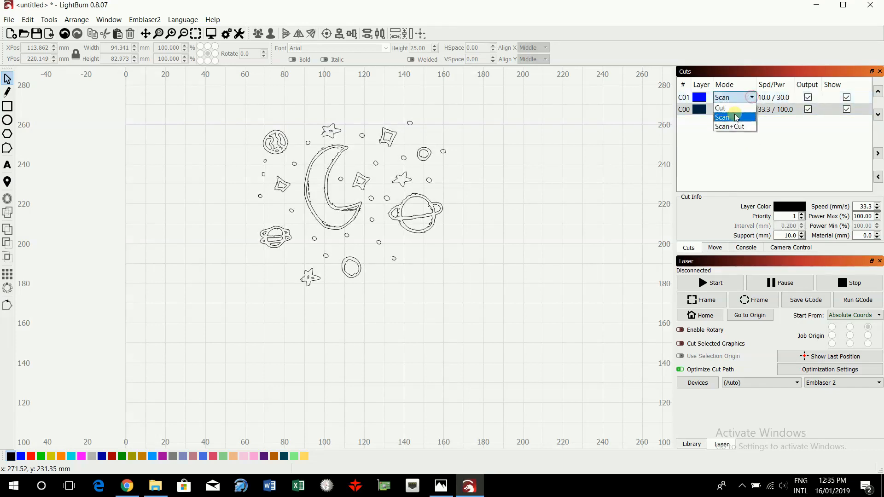
left_click(736, 109)
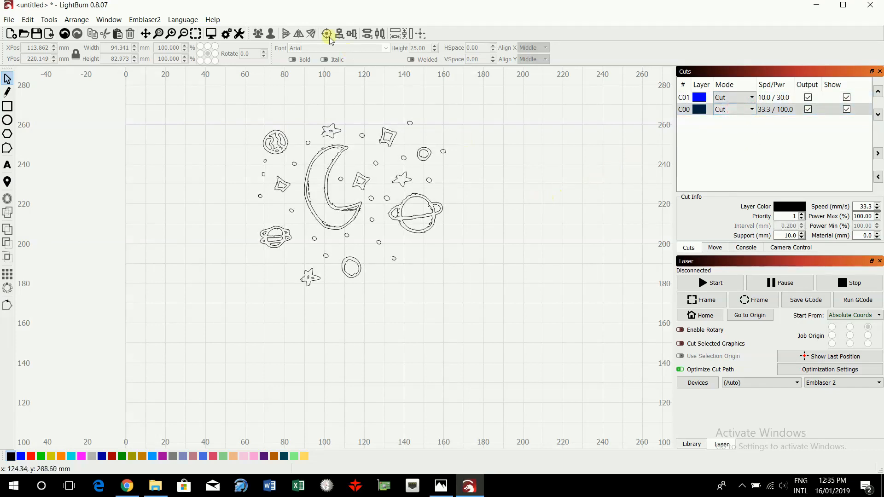
left_click(212, 35)
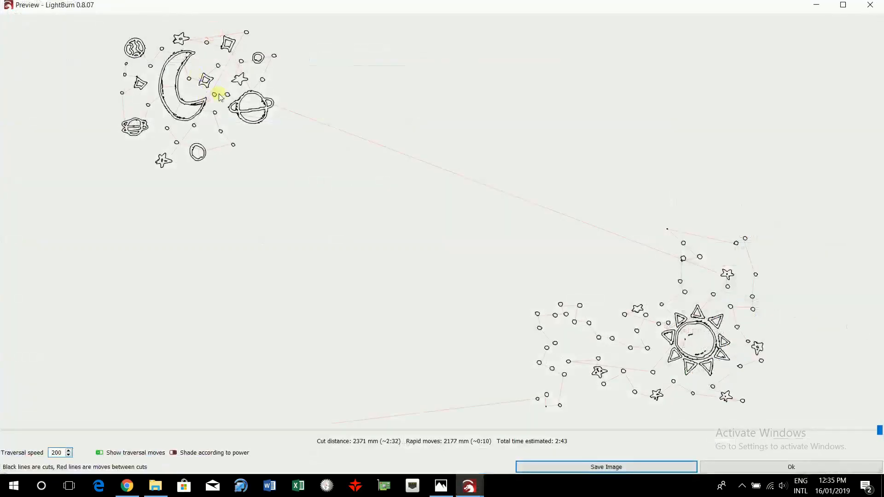
left_click(870, 6)
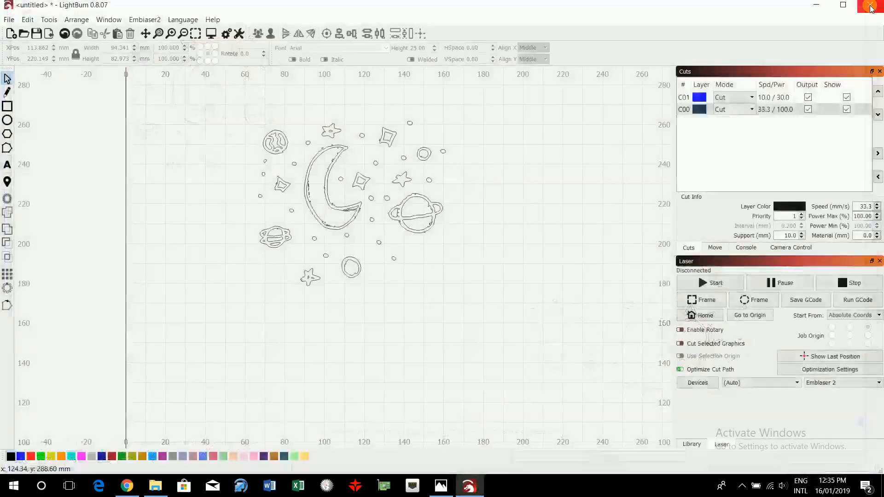
Set the black layer C00 to Scan mode and preview the job
left_click(753, 110)
left_click(736, 129)
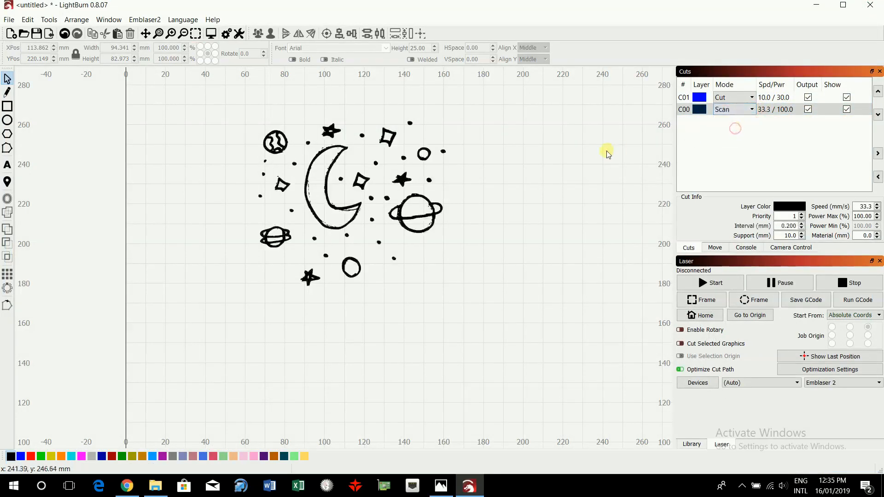
left_click(211, 34)
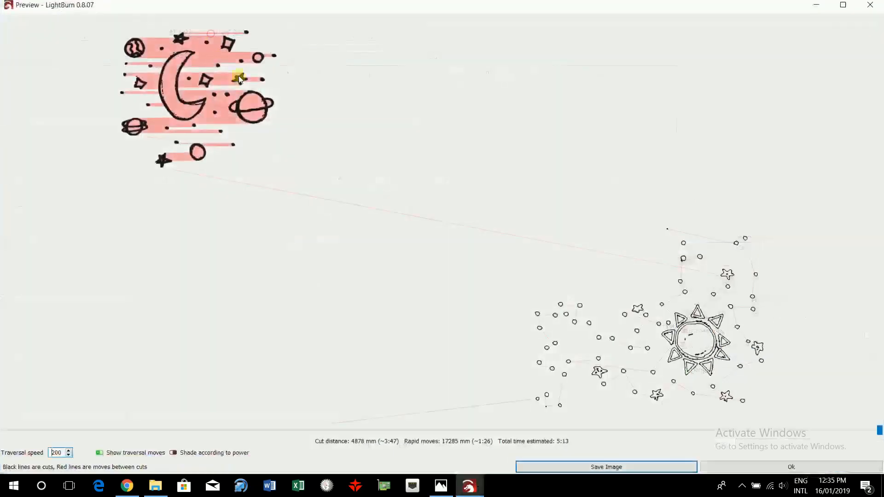
Close the preview and set the black layer C00 back to Cut mode
left_click(875, 7)
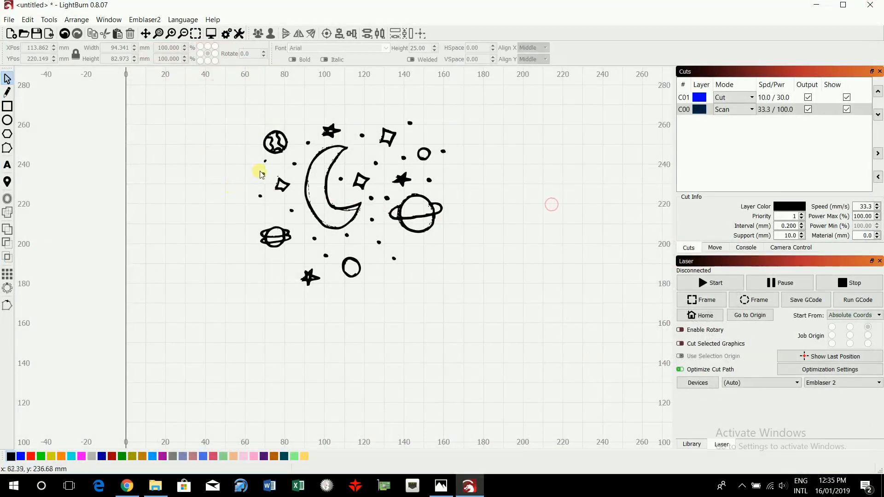
left_click(752, 110)
left_click(726, 124)
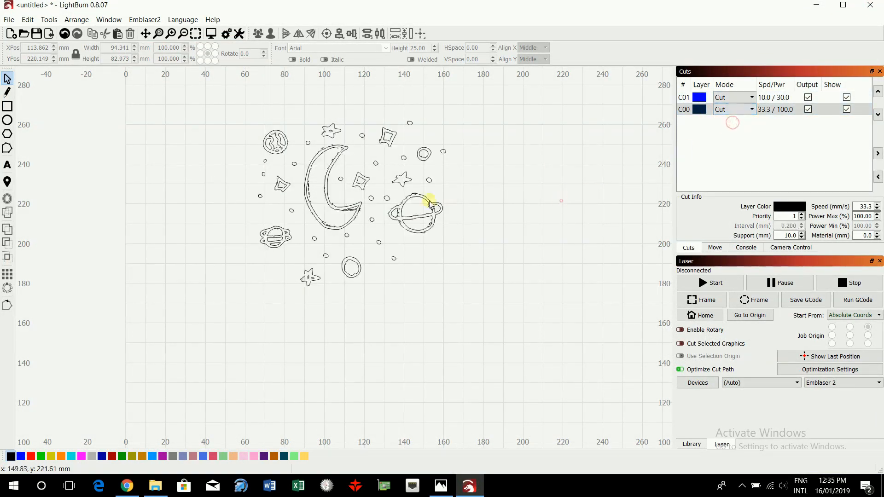
Show the nodes of the inner shape of the striped planet in node editing
left_click(8, 148)
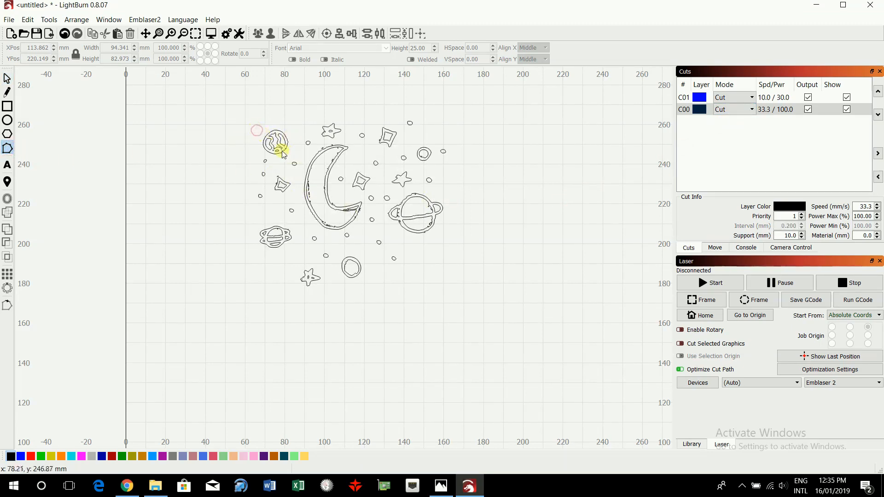
left_click(279, 147)
scroll(287, 157, "up", 4)
scroll(537, 306, "down", 5)
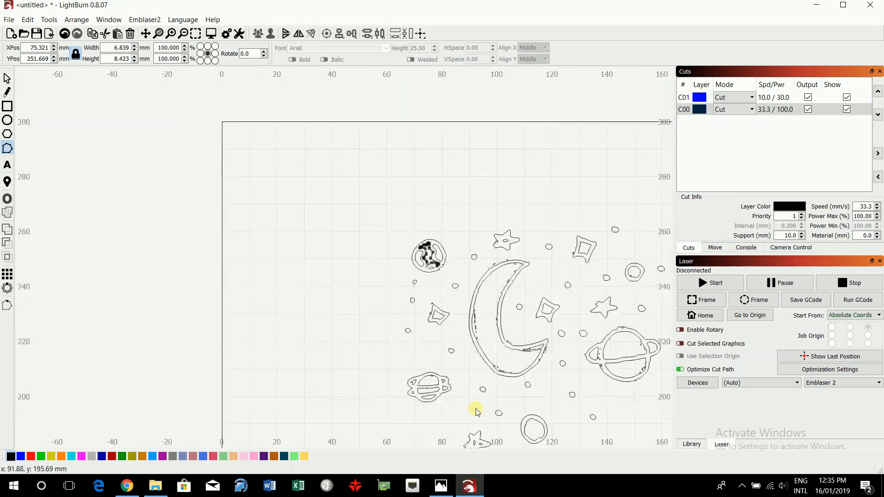
Delete the two tiny stray shapes beside the four-pointed star to the left of the moon
scroll(474, 411, "up", 3)
scroll(419, 304, "up", 2)
scroll(413, 273, "up", 2)
left_click(378, 147)
key("Delete")
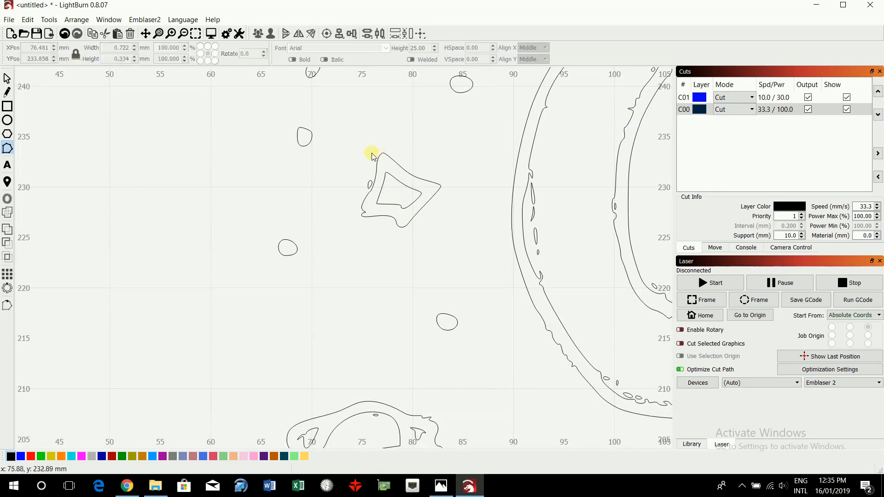
left_click(369, 184)
key("Delete")
Delete the surplus nodes forming the hooked bump on the inner outline of the moon's left side
scroll(458, 263, "down", 3)
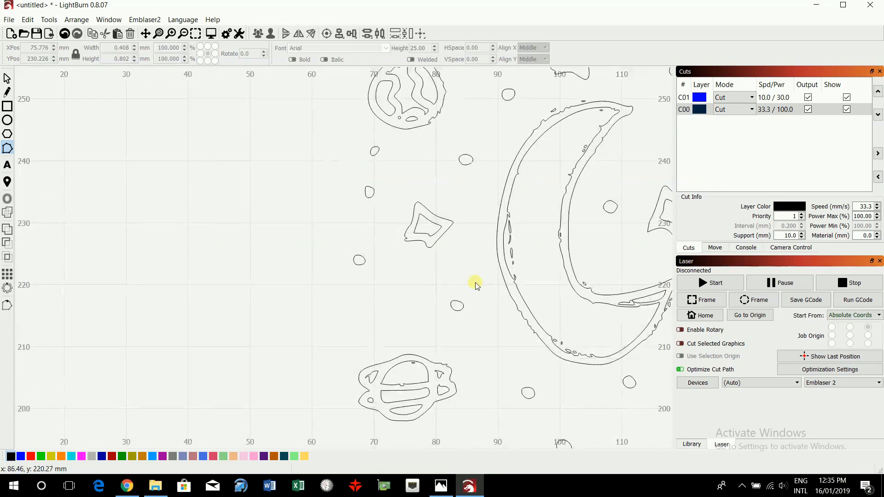
left_click(509, 269)
scroll(518, 262, "down", 2)
scroll(525, 276, "up", 6)
scroll(520, 286, "up", 3)
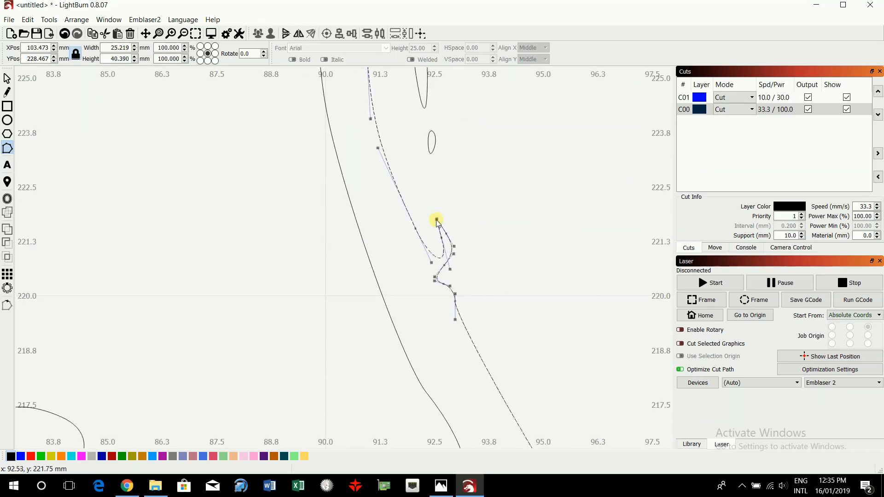
key("d")
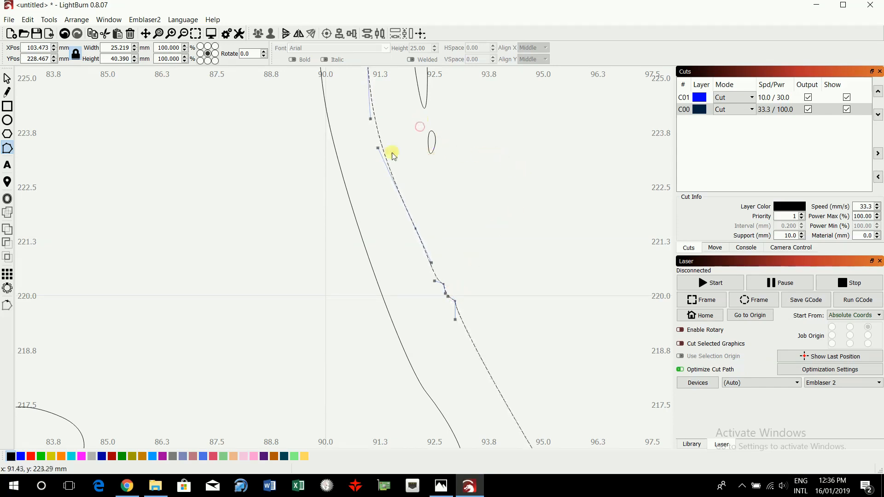
Select and delete the two small stray slivers inside the moon's left edge
left_click(8, 80)
left_click_drag(400, 110, 457, 176)
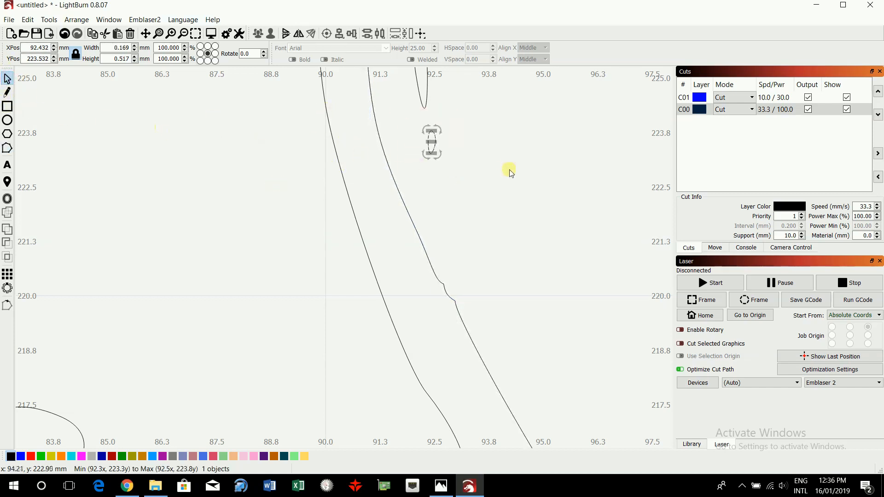
key("Delete")
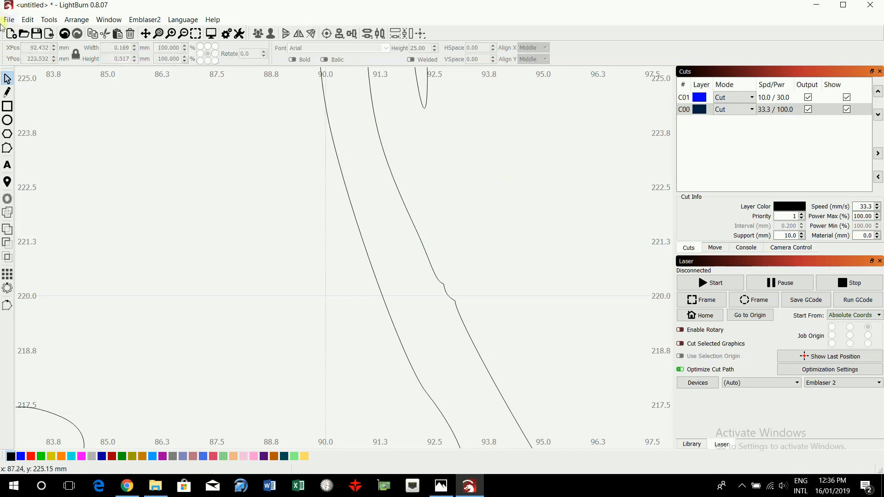
scroll(399, 125, "down", 3)
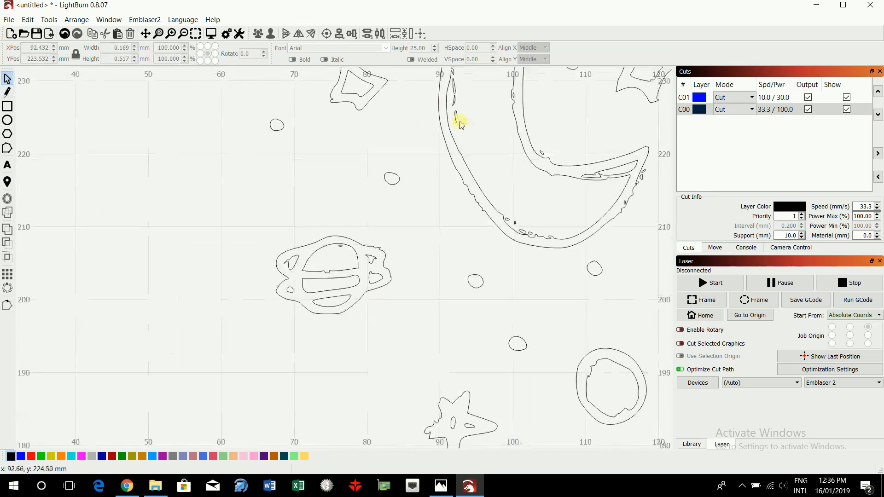
left_click_drag(450, 108, 479, 140)
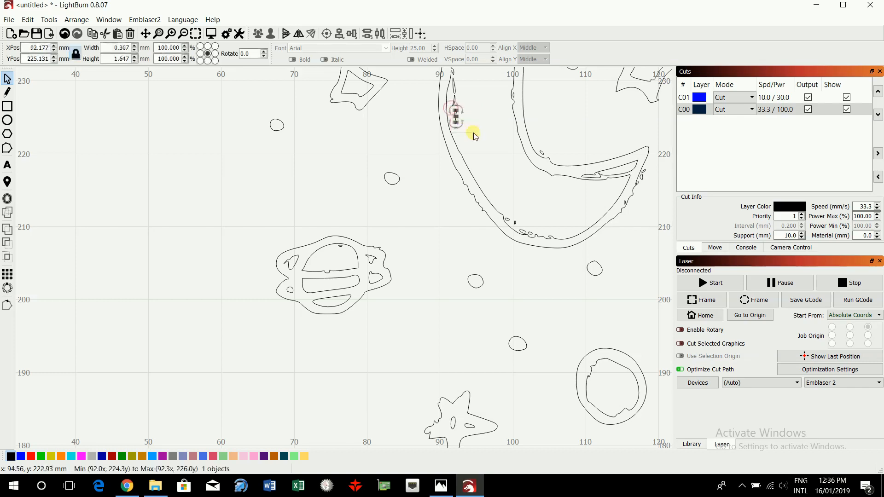
Select the jagged inner outline at the bottom of the moon for node editing
left_click(8, 148)
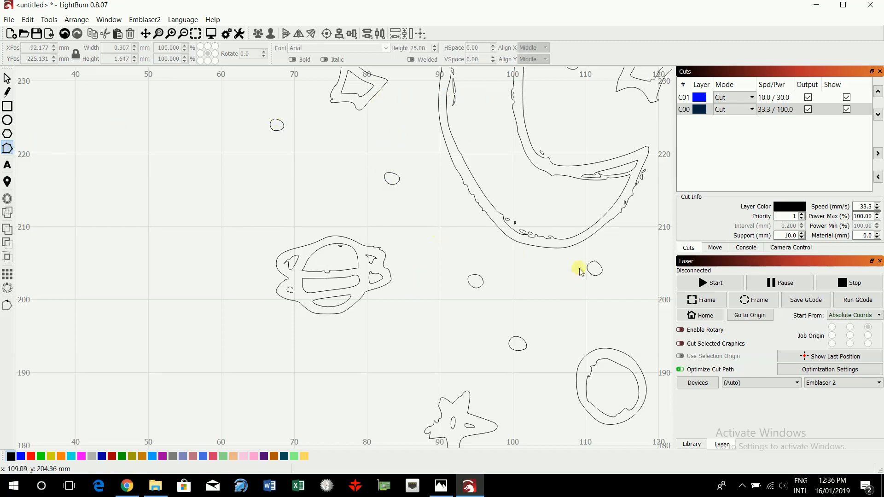
scroll(553, 263, "up", 6)
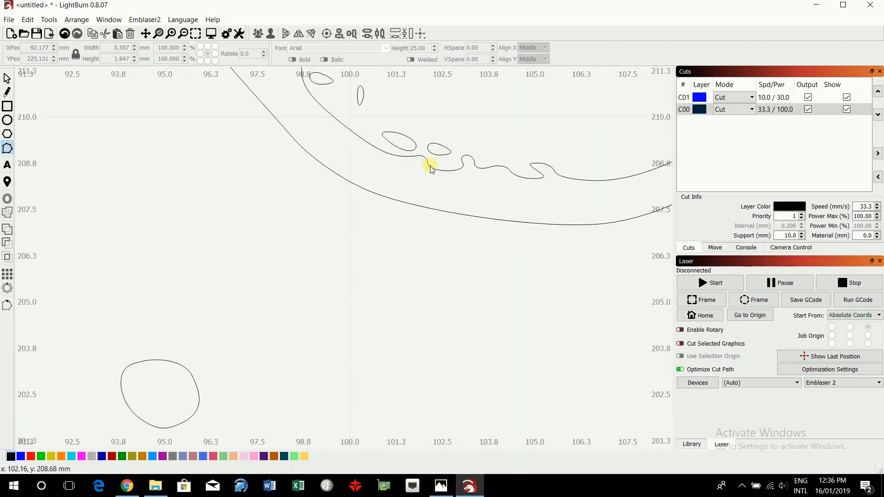
left_click(429, 166)
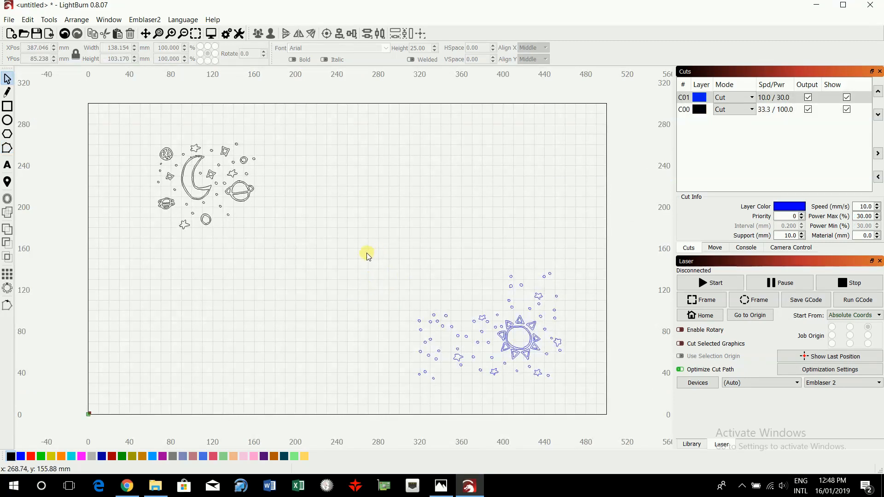
Preview the job with both layers in Cut mode and close the preview
left_click(211, 33)
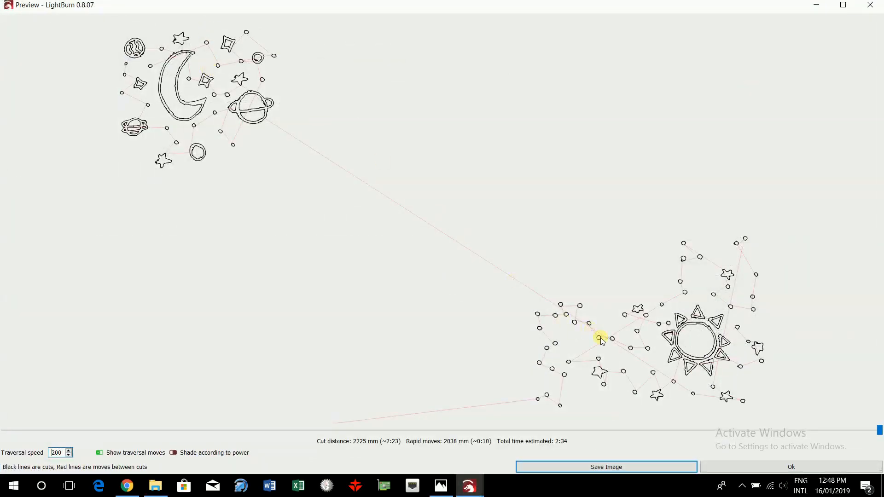
left_click(824, 467)
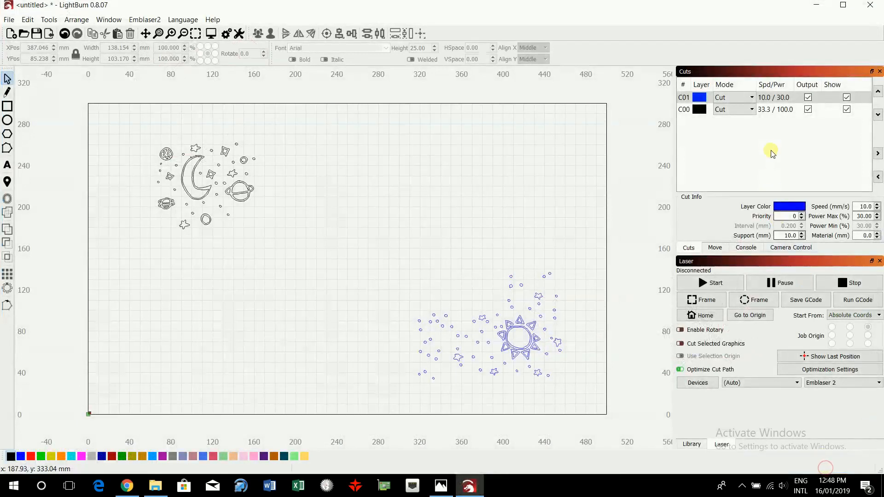
Set layers C00 and C01 to Scan mode and preview the job
left_click(751, 109)
left_click(729, 125)
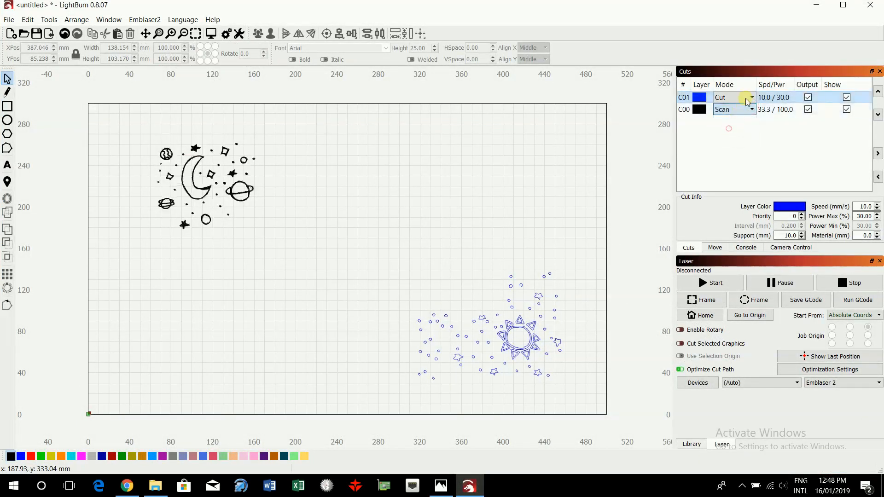
left_click(752, 98)
left_click(725, 118)
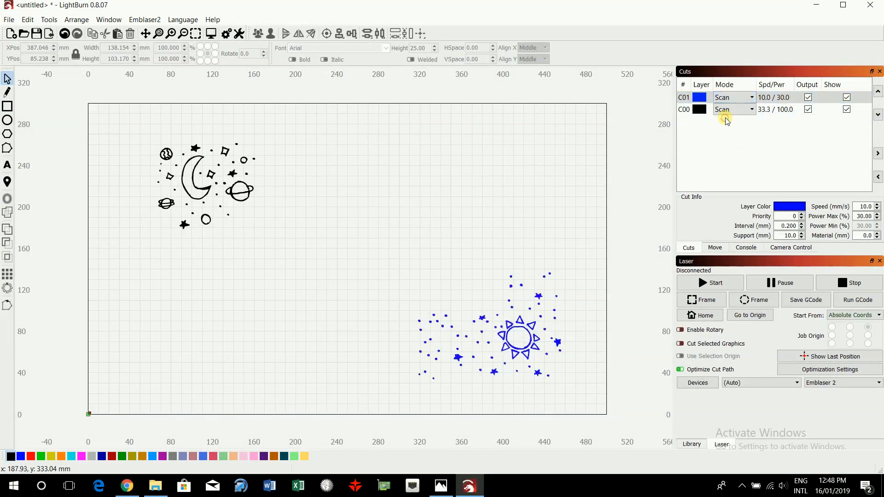
left_click(210, 33)
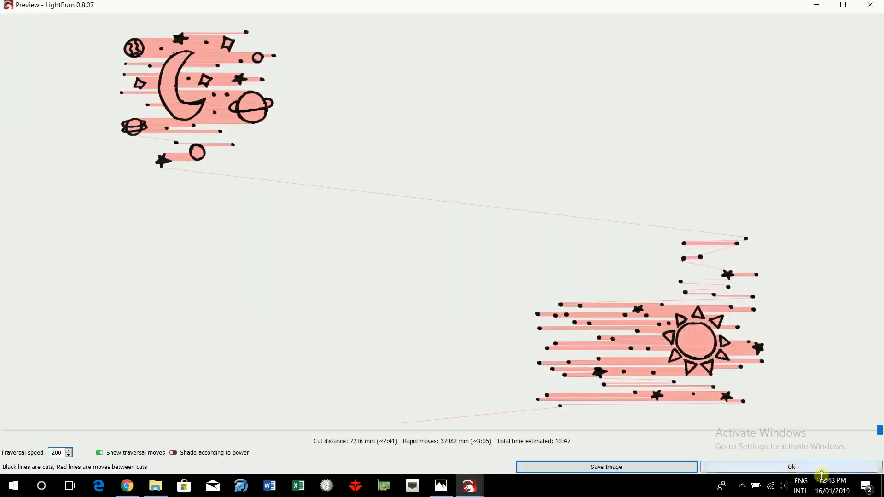
left_click(809, 468)
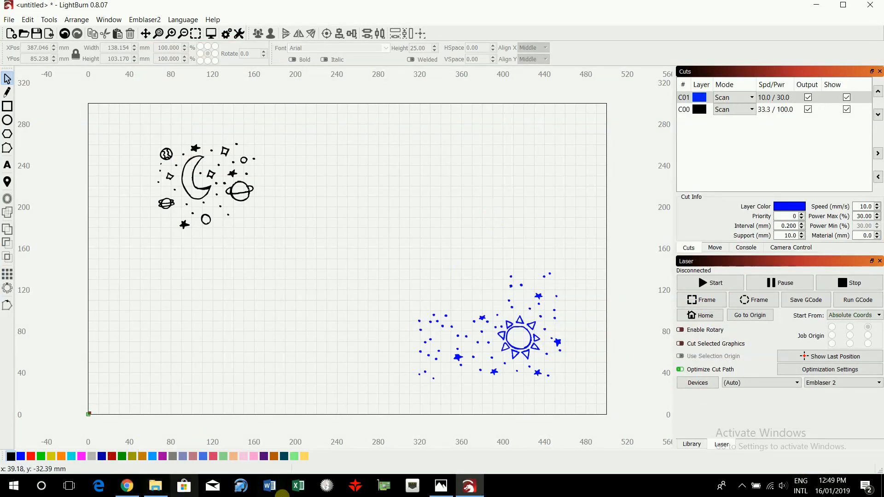
Switch to Photos to view the wooden frame picture 1.JPG, and return to LightBurn
left_click(441, 488)
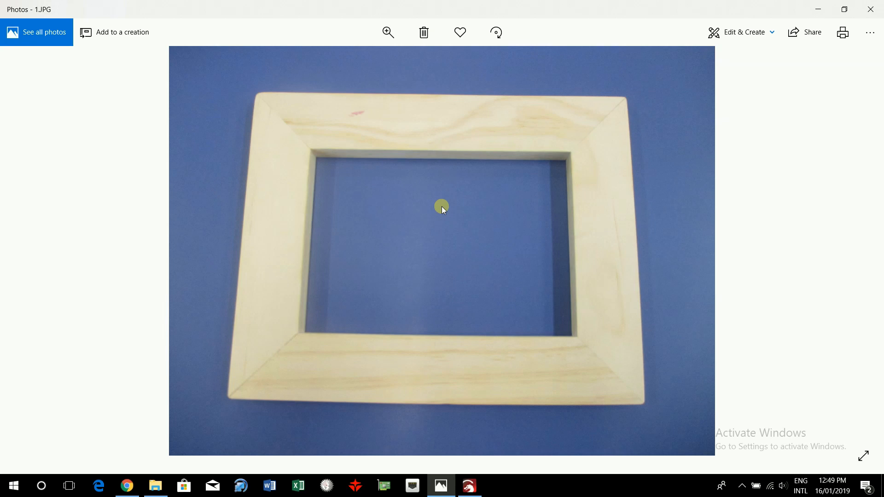
left_click(822, 9)
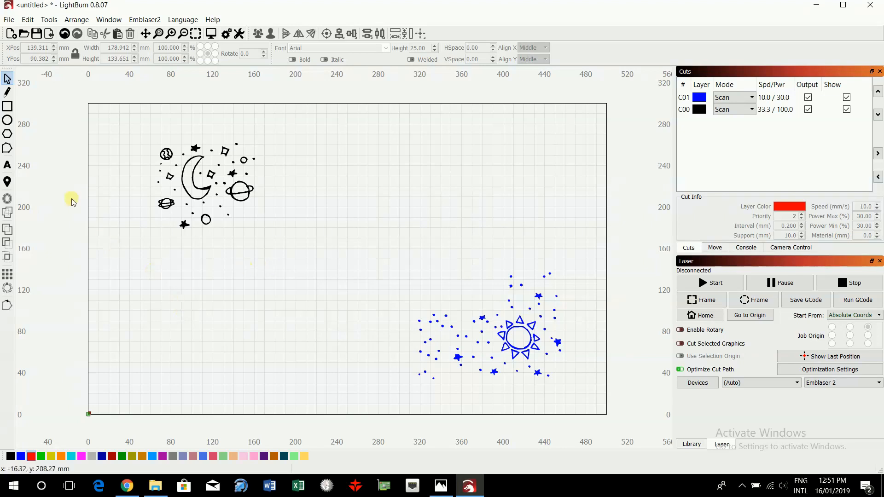
Draw a rectangle about 161 by 126 mm on the red layer below the moon design
left_click(31, 457)
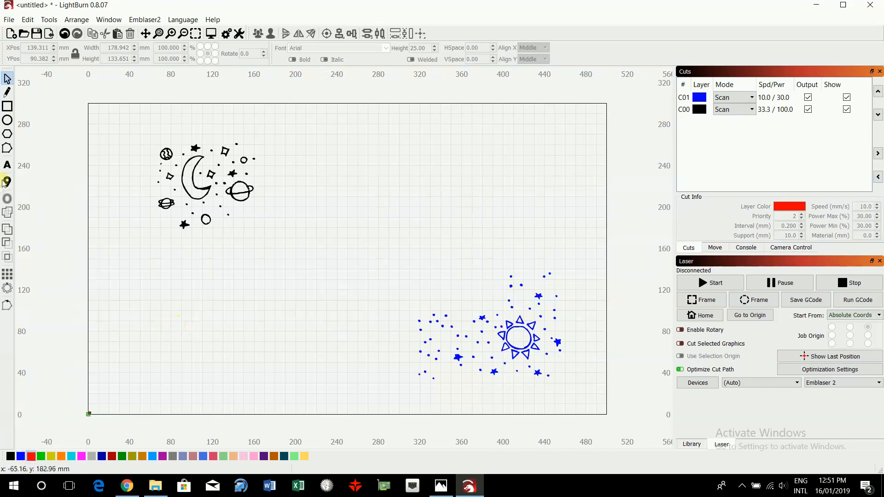
left_click(7, 106)
left_click_drag(115, 256, 280, 385)
Try Scan mode on the red layer C02, and set the layer to Cut mode
left_click(749, 121)
left_click(752, 121)
left_click(727, 140)
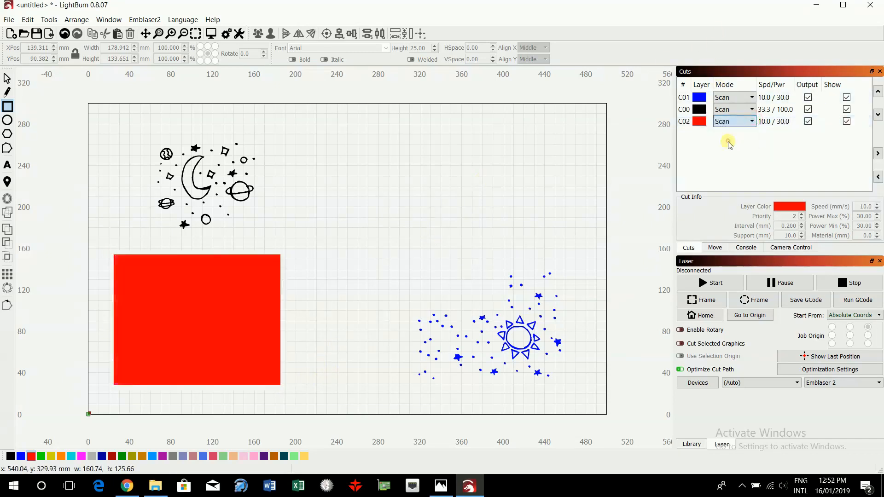
left_click(751, 122)
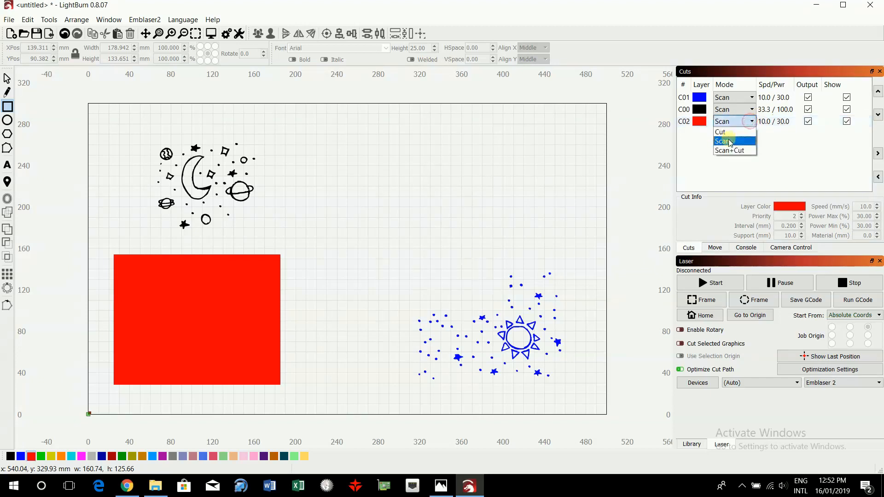
left_click(727, 133)
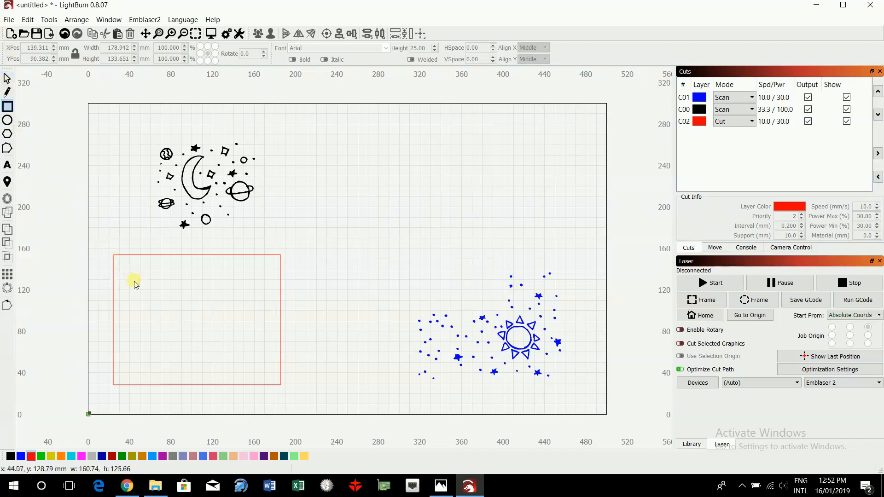
Draw a smaller red rectangle about 123 by 86 mm inside the first one
left_click_drag(134, 278, 261, 368)
left_click(314, 341)
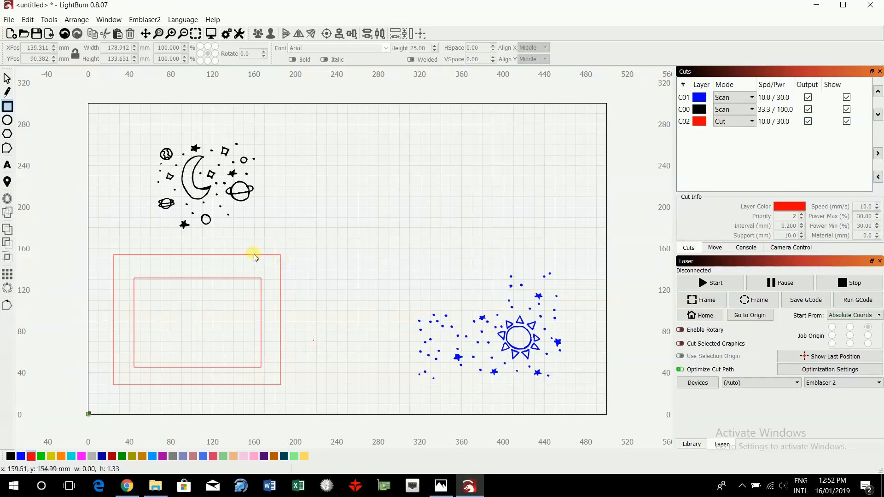
Unlock the aspect ratio and set the outer rectangle to 250 mm wide and 200 mm high
left_click(7, 78)
left_click(173, 254)
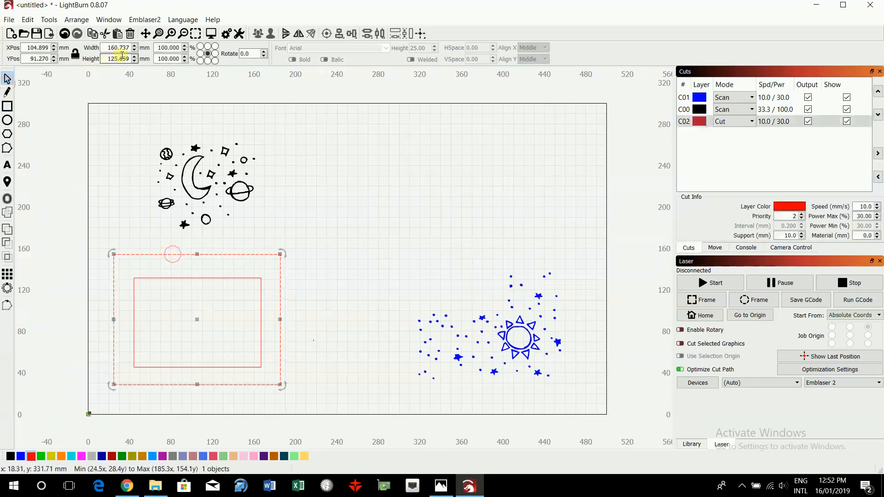
left_click(74, 55)
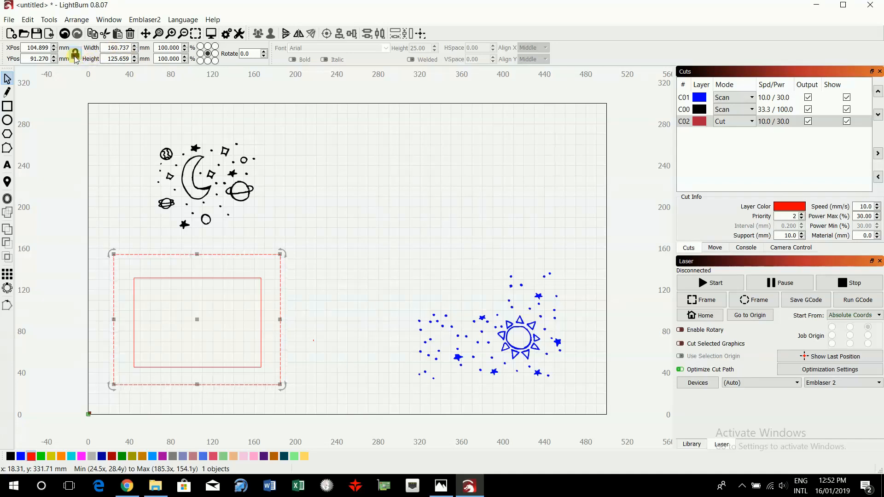
double_click(127, 48)
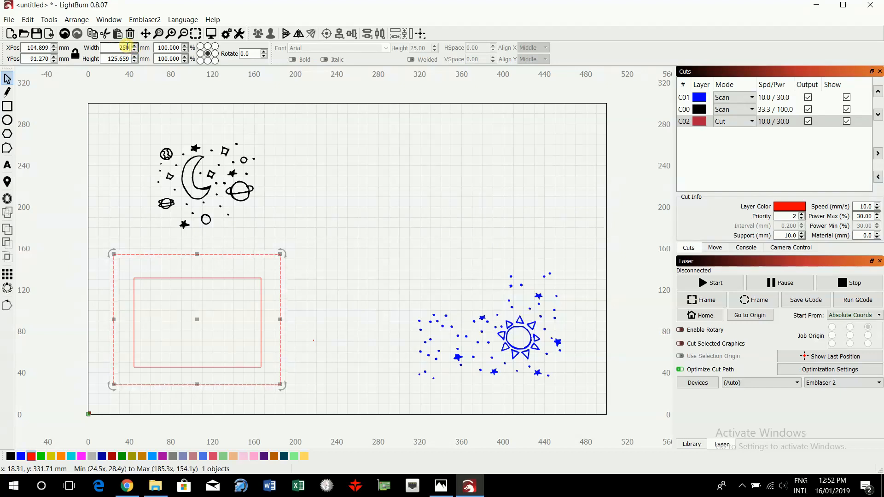
double_click(126, 58)
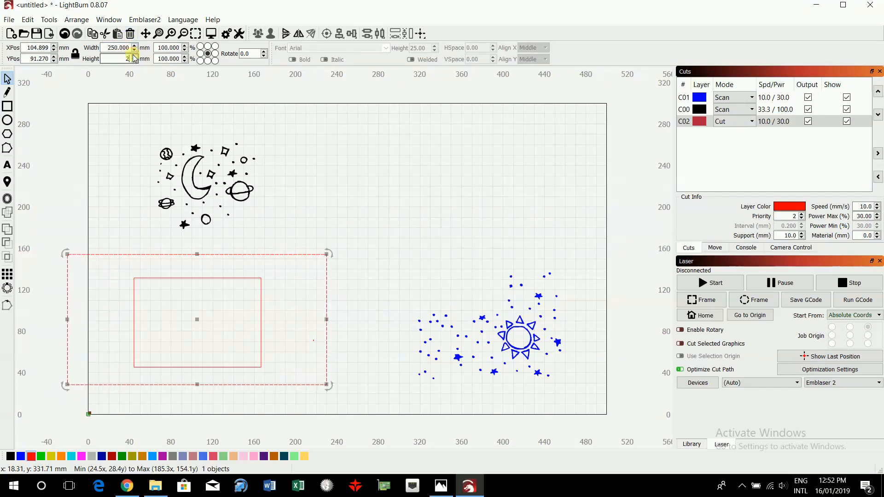
key("Return")
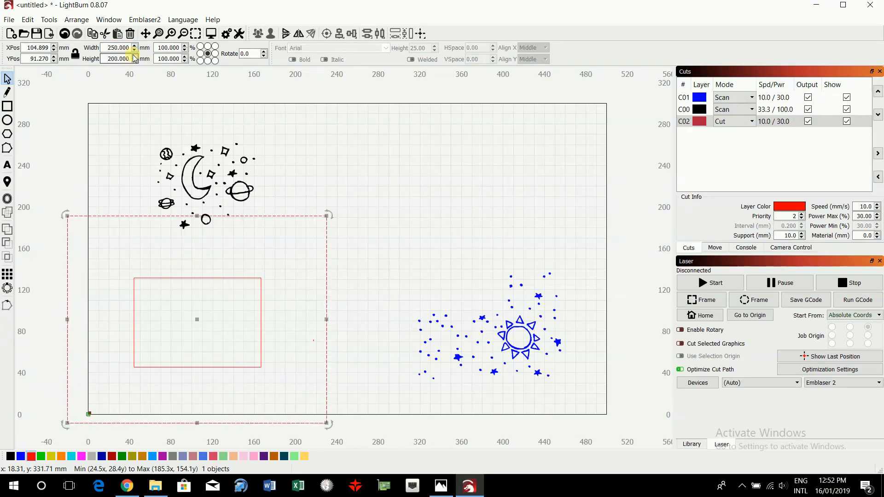
left_click(407, 199)
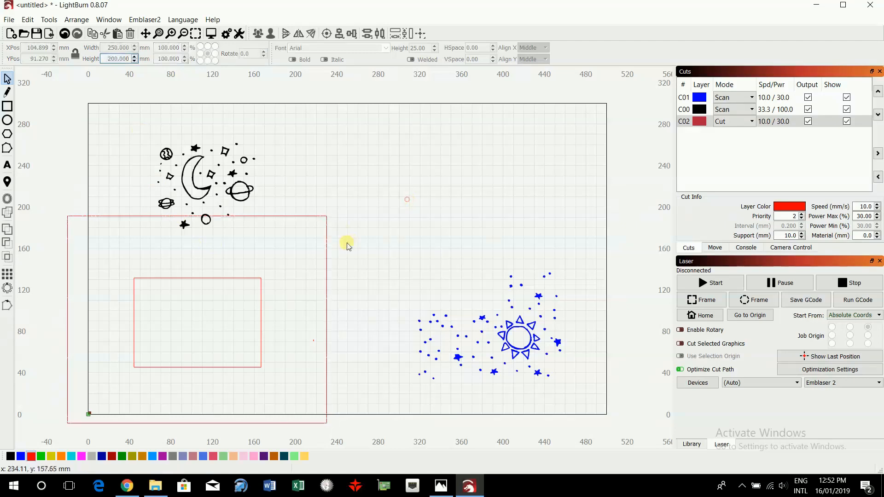
Set the inner red rectangle to 170 mm wide and 120 mm high
left_click(246, 279)
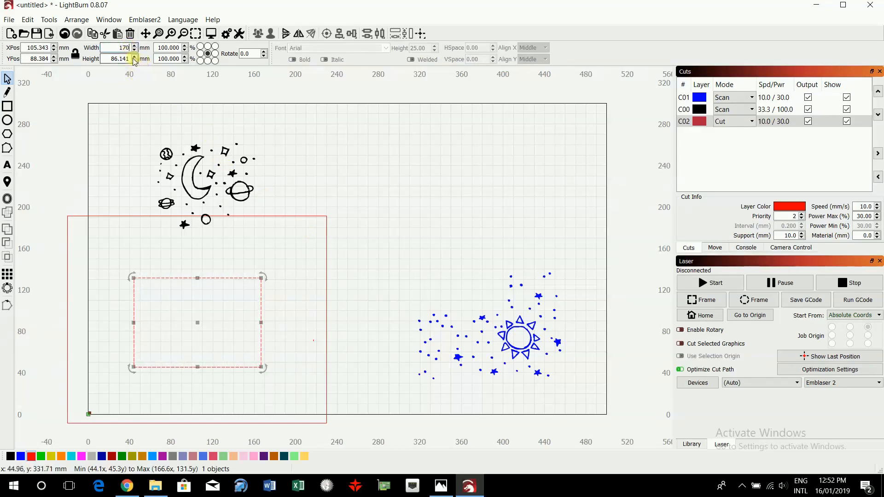
double_click(130, 58)
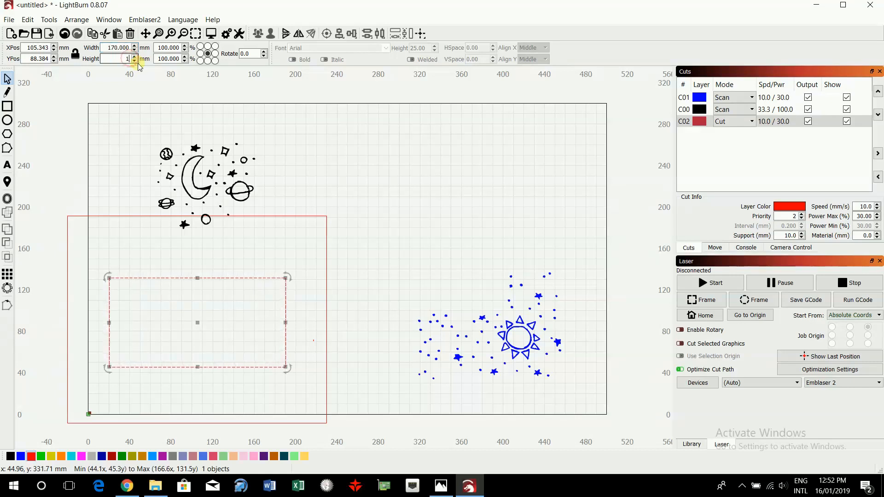
type("120")
left_click(357, 217)
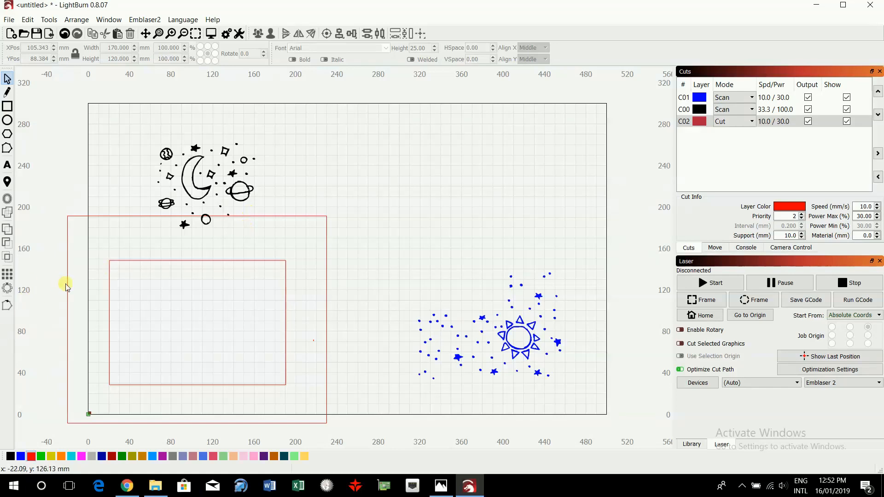
Select the outer and inner red rectangles and align their centres both vertically and horizontally
left_click(103, 221)
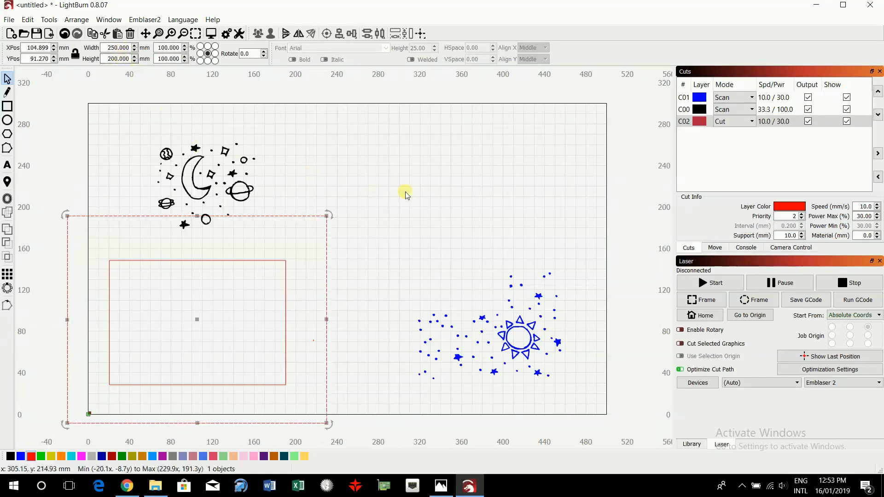
left_click(211, 261)
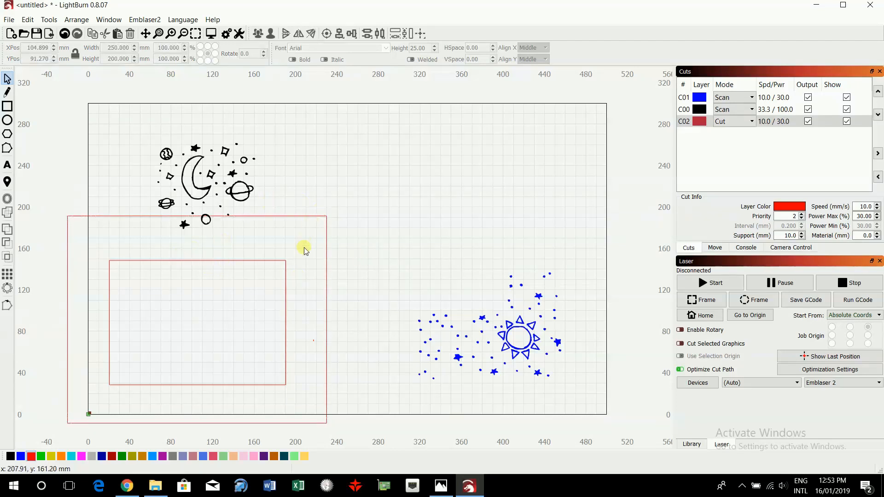
left_click(302, 217)
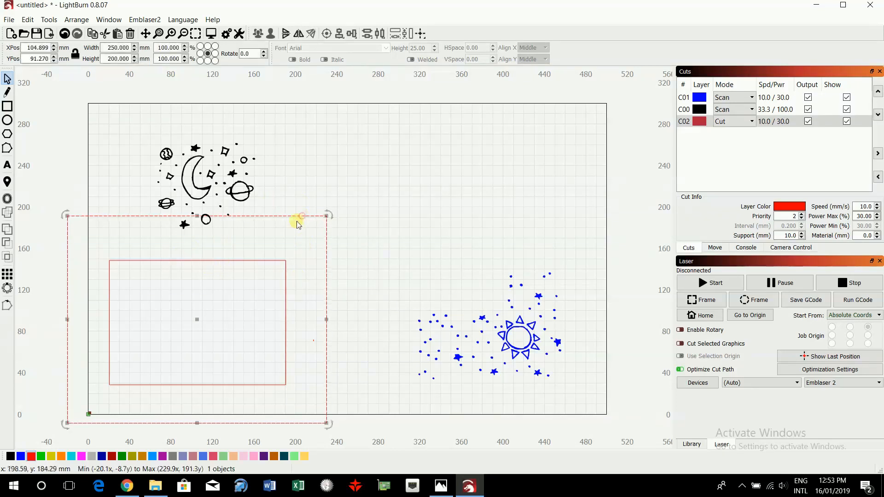
left_click(264, 261, "shift")
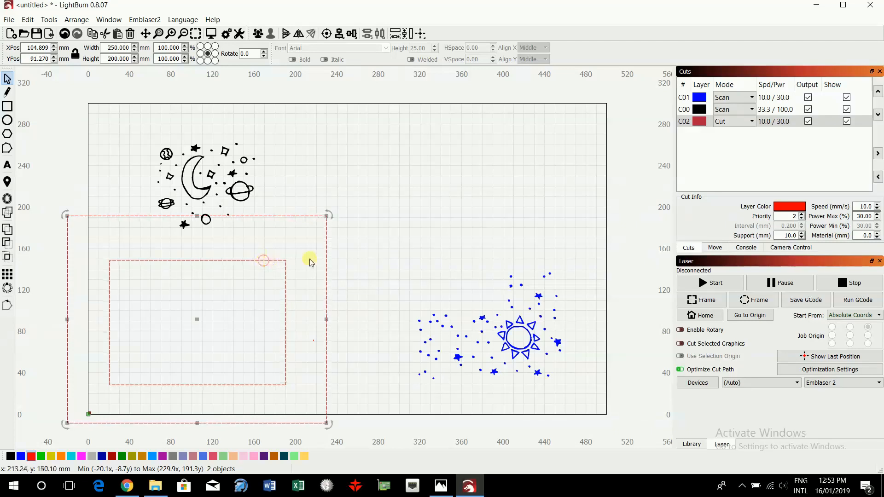
left_click(339, 36)
left_click(364, 54)
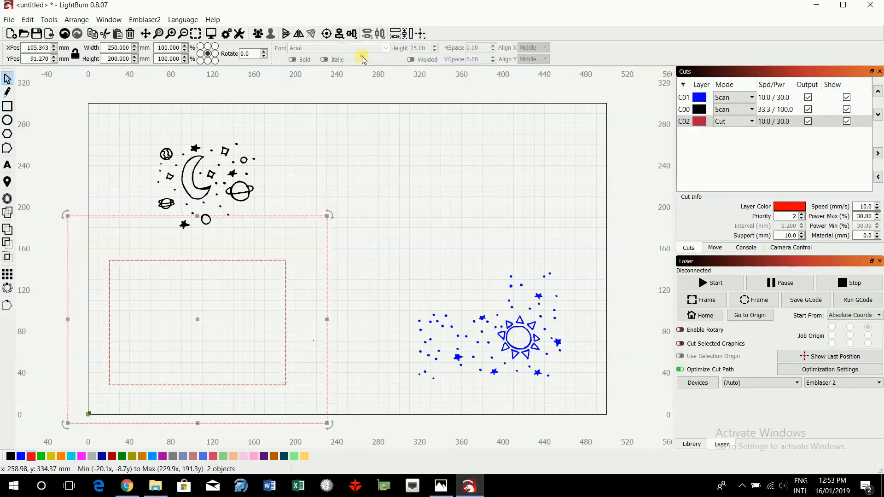
left_click(355, 33)
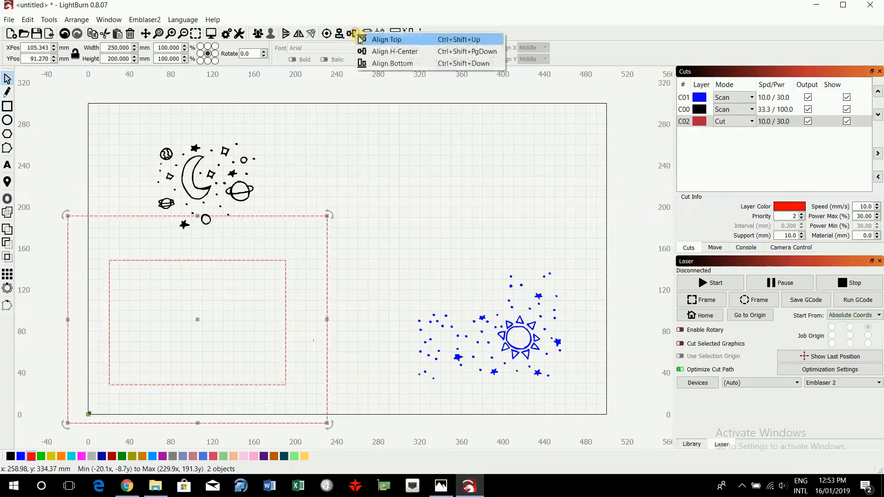
left_click(393, 53)
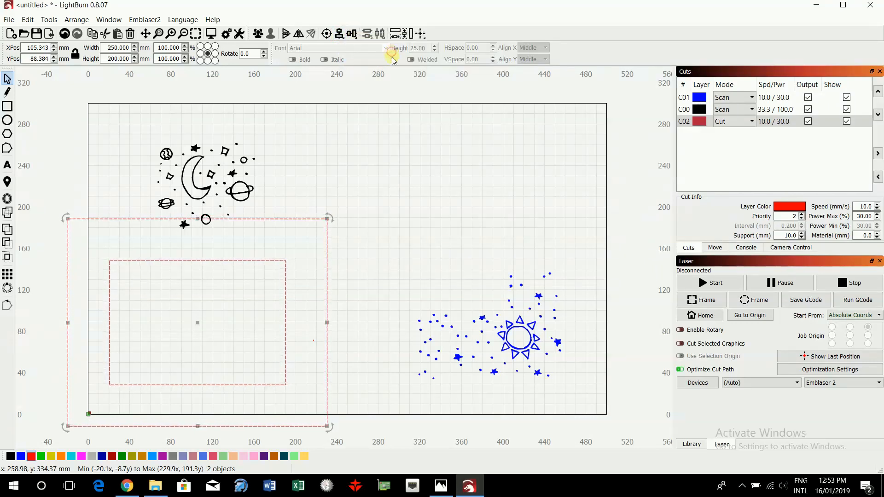
Group the two red rectangles and move the frame onto the work area, centred at about X 163.5, Y 123.9 mm
left_click(258, 34)
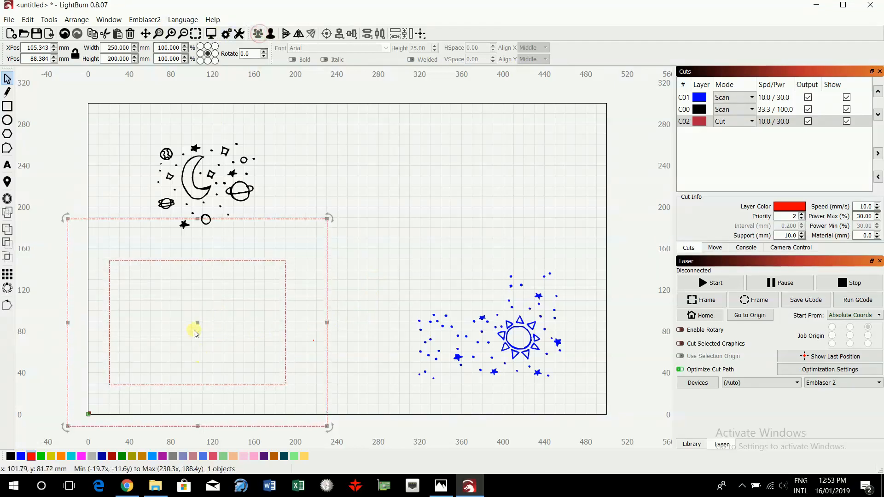
left_click_drag(198, 322, 258, 285)
left_click(436, 228)
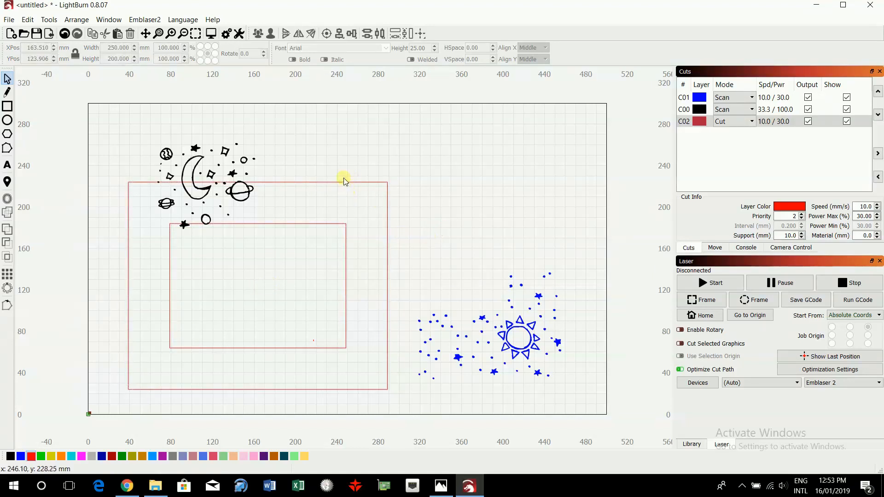
Select all the pieces of the blue sun design and group them
left_click(327, 184)
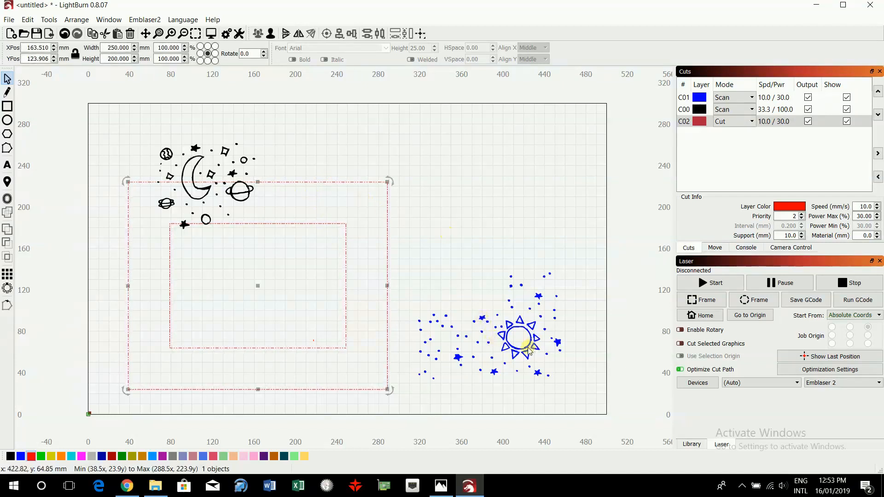
left_click(530, 238)
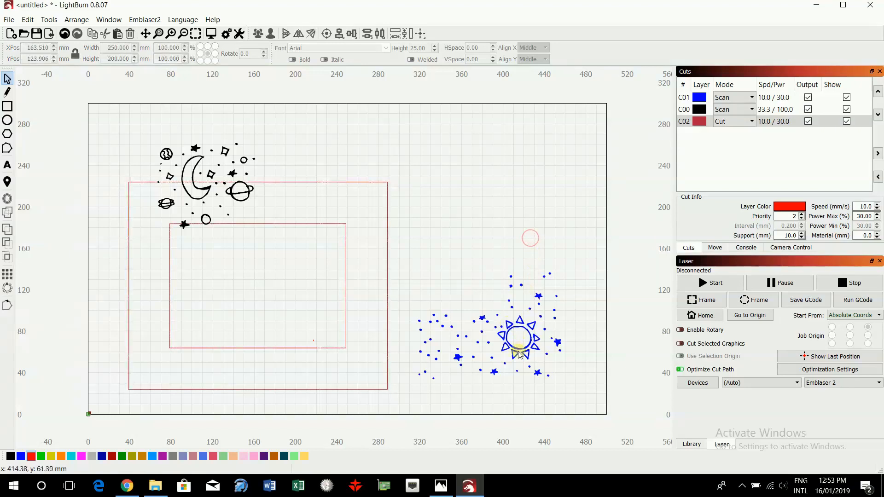
left_click(519, 352)
left_click(458, 226)
left_click_drag(404, 235, 575, 399)
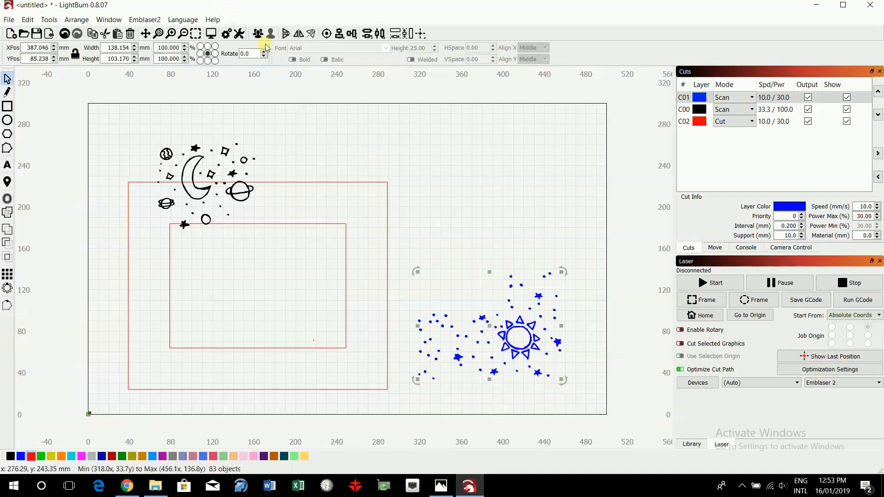
left_click(258, 33)
Scale the moon design down to about 47 by 42 mm and place it in the frame's upper-left corner
left_click_drag(139, 120, 269, 255)
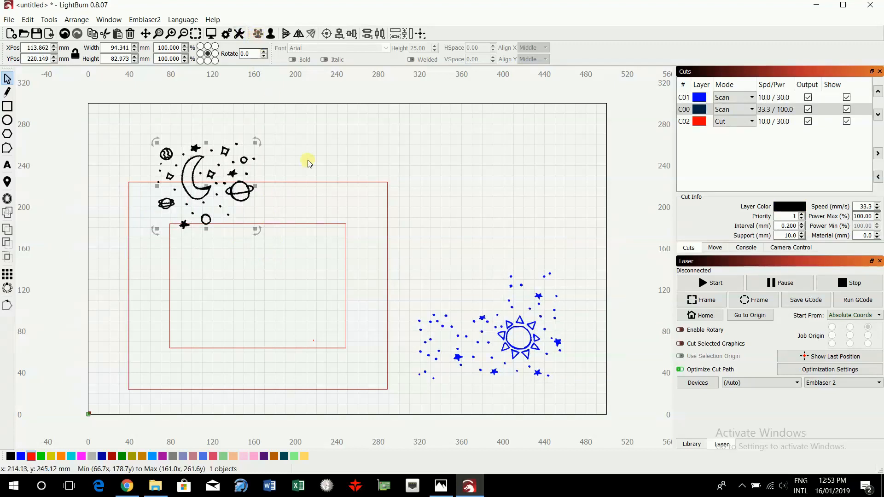
left_click(320, 148)
left_click(243, 192)
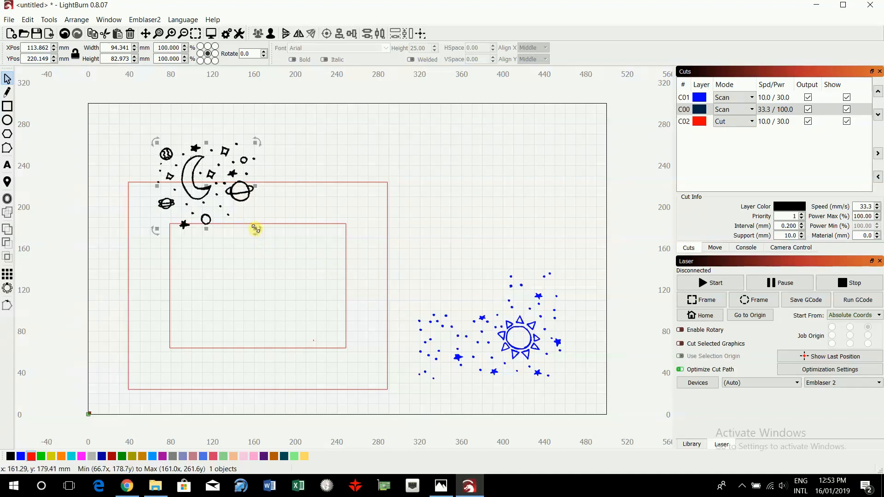
left_click_drag(255, 228, 157, 209)
Scale the sun design down to about 76 by 57 mm and place it in the frame's lower-right corner
left_click(523, 341)
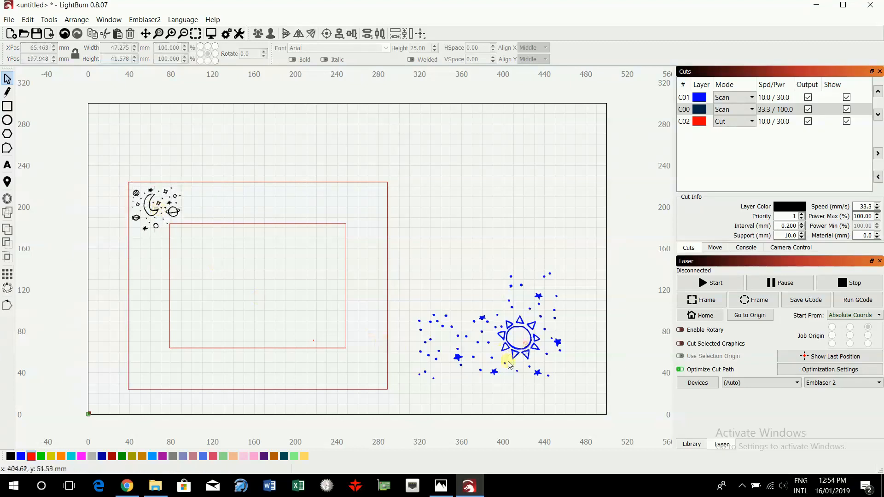
left_click(536, 375)
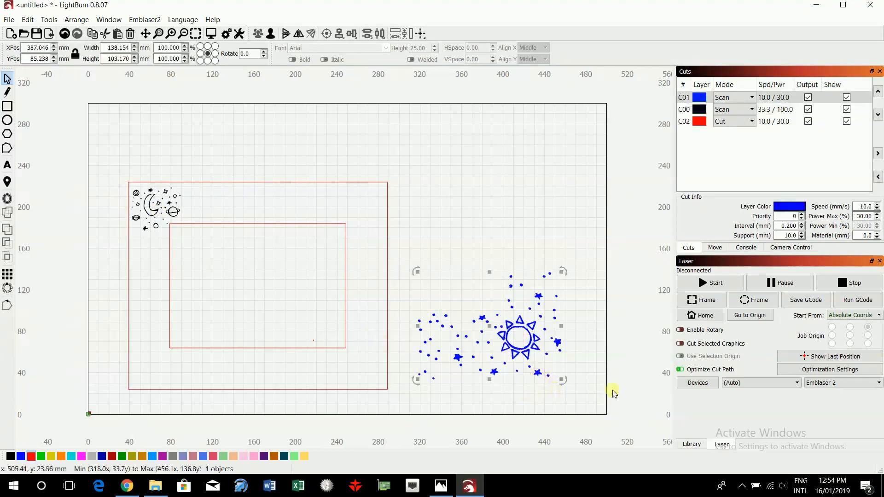
left_click_drag(561, 381, 350, 360)
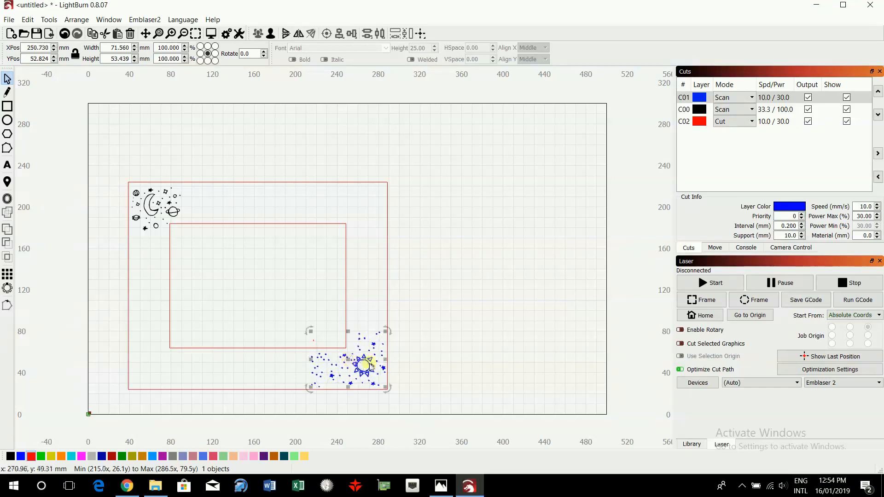
left_click(504, 353)
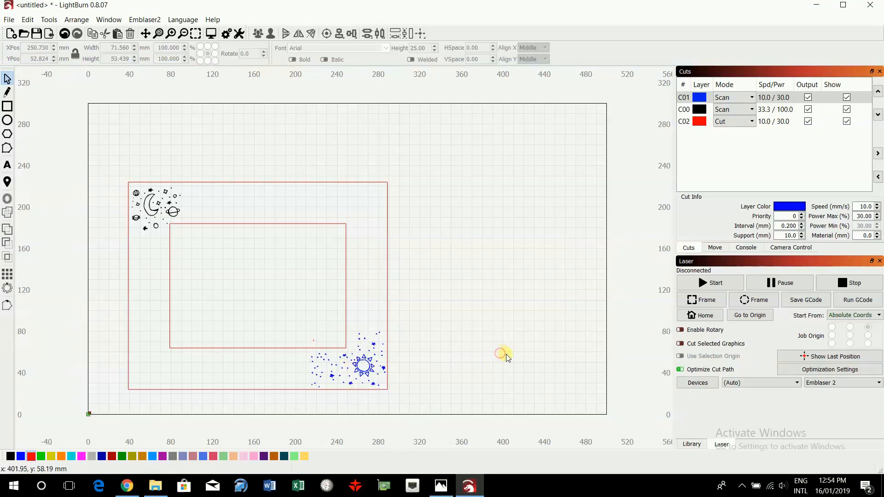
left_click(370, 375)
left_click_drag(385, 389, 372, 369)
left_click(367, 367)
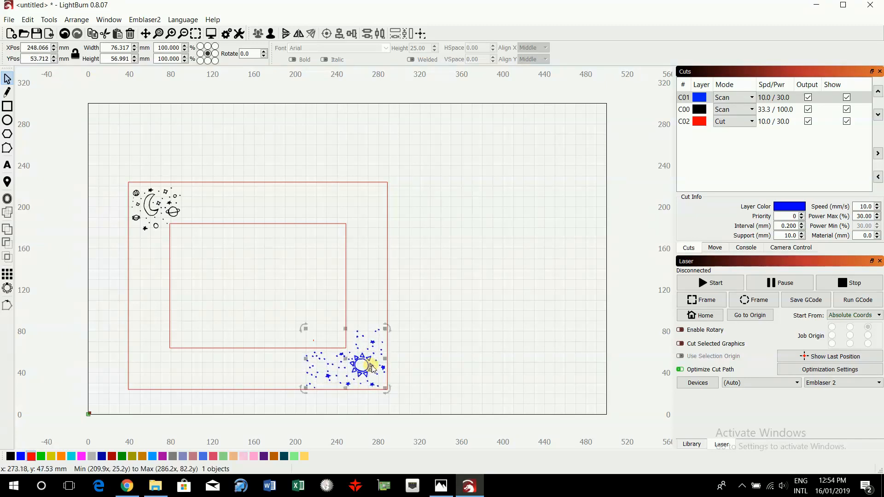
Select the frame together with the moon and sun designs and group everything
left_click(464, 355)
left_click_drag(105, 147, 429, 400)
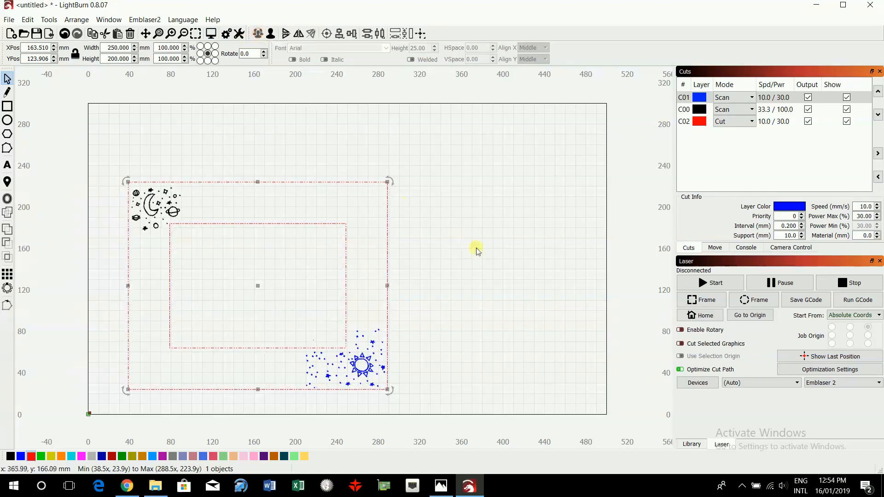
left_click(496, 255)
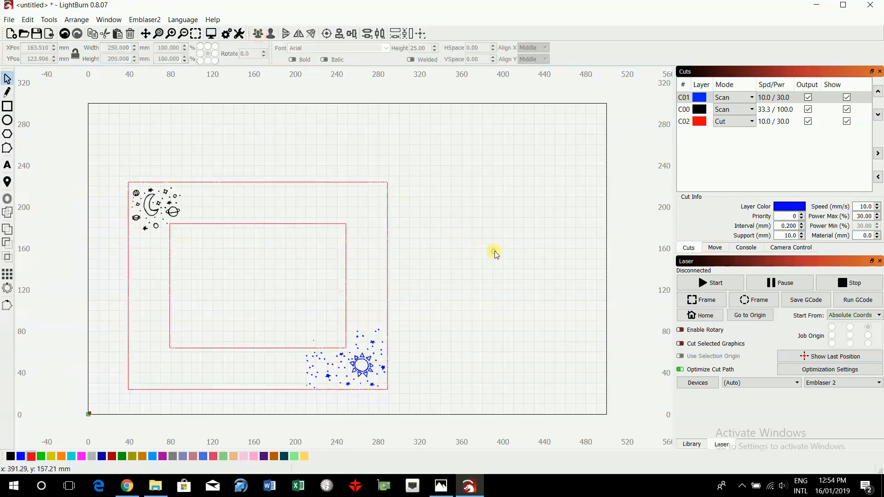
Move the grouped layout down and left to a centre of about X 135.5, Y 107.9 mm
left_click(260, 183)
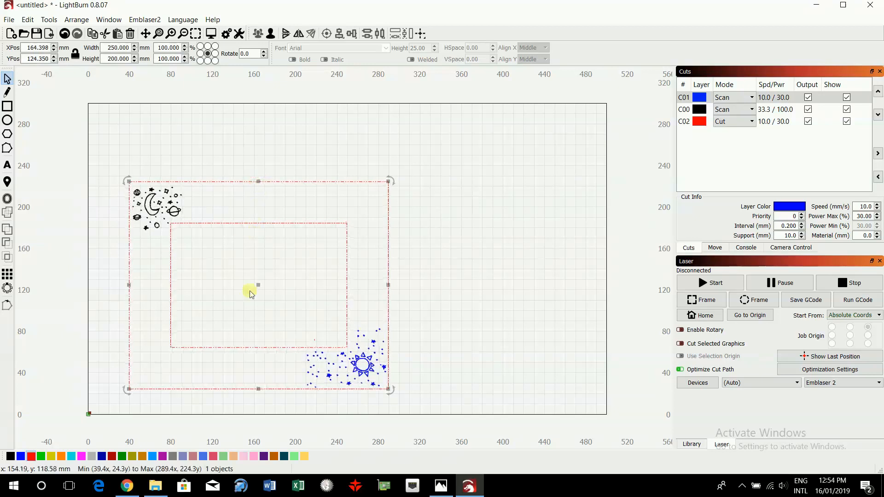
left_click(260, 255)
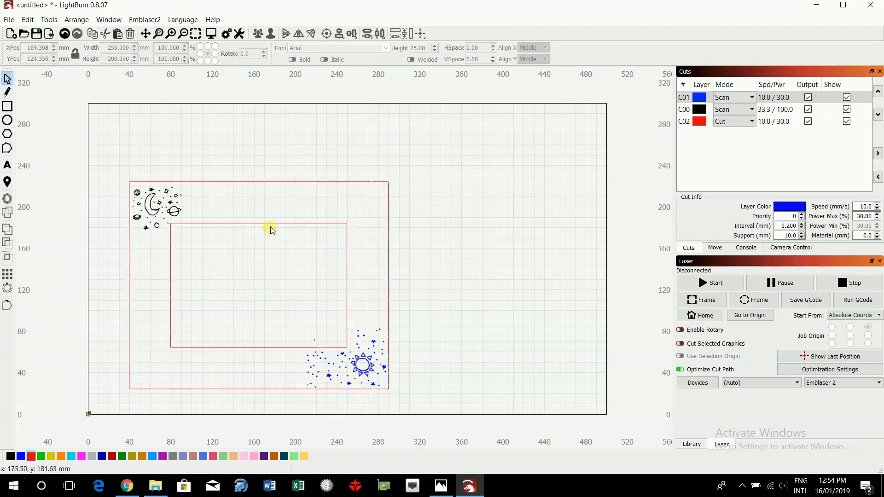
left_click(276, 180)
left_click_drag(257, 285, 229, 306)
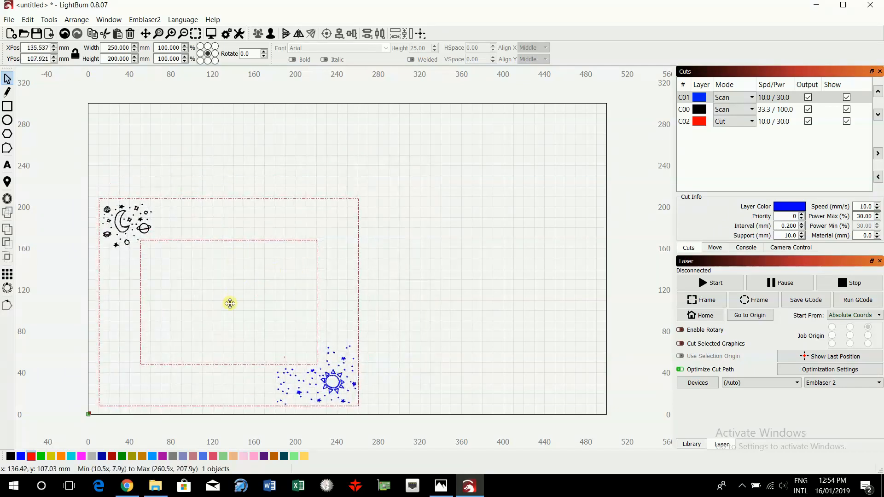
left_click(429, 291)
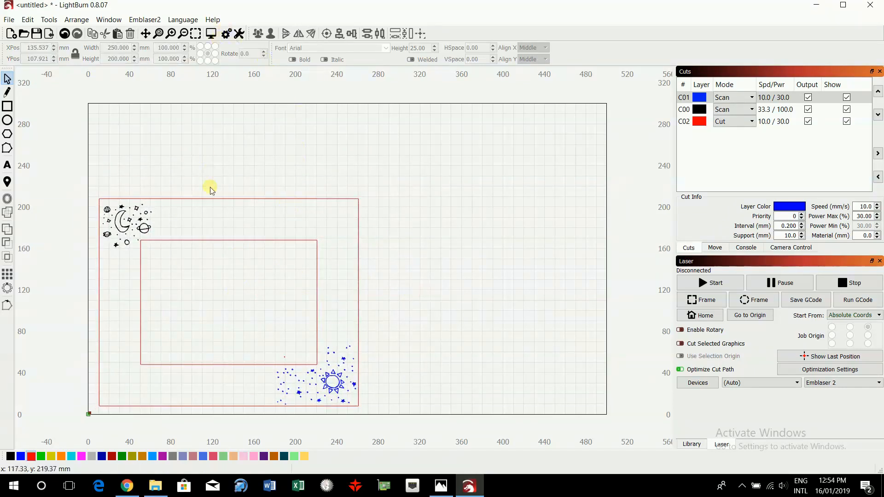
Move the grouped layout to the lower-left corner of the work area and turn off output for red layer C02
left_click(216, 199)
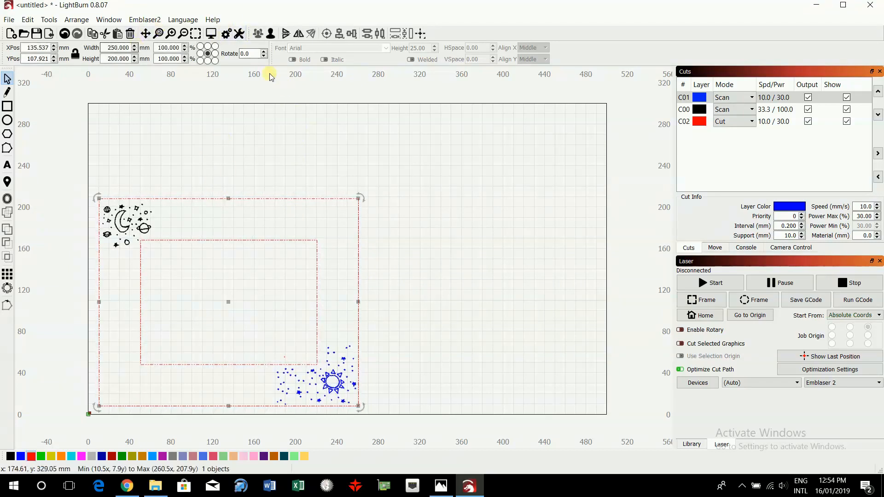
left_click(66, 20)
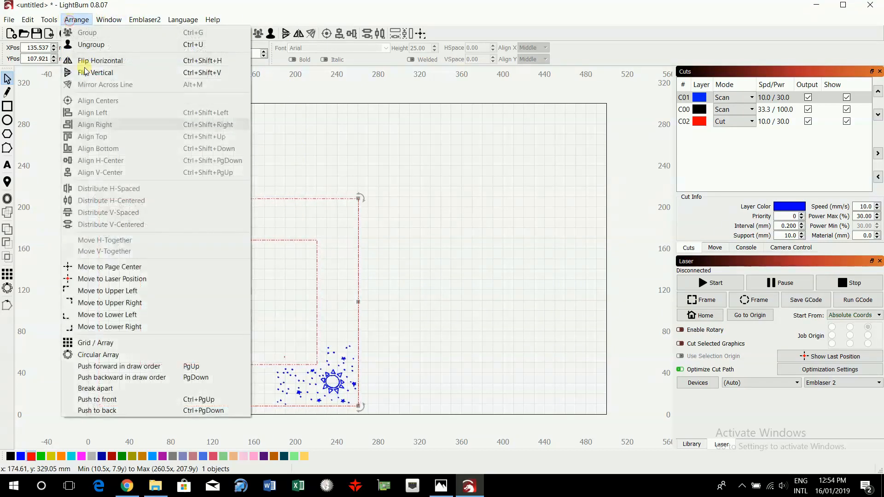
left_click(99, 316)
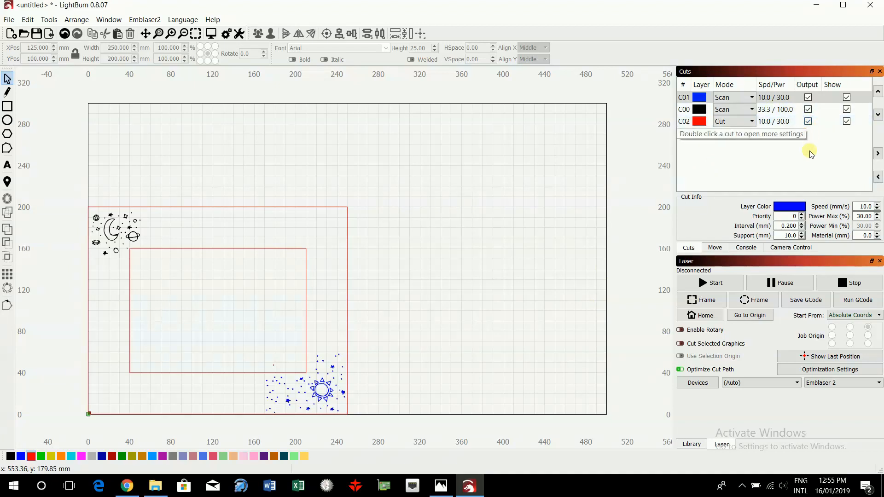
left_click(808, 122)
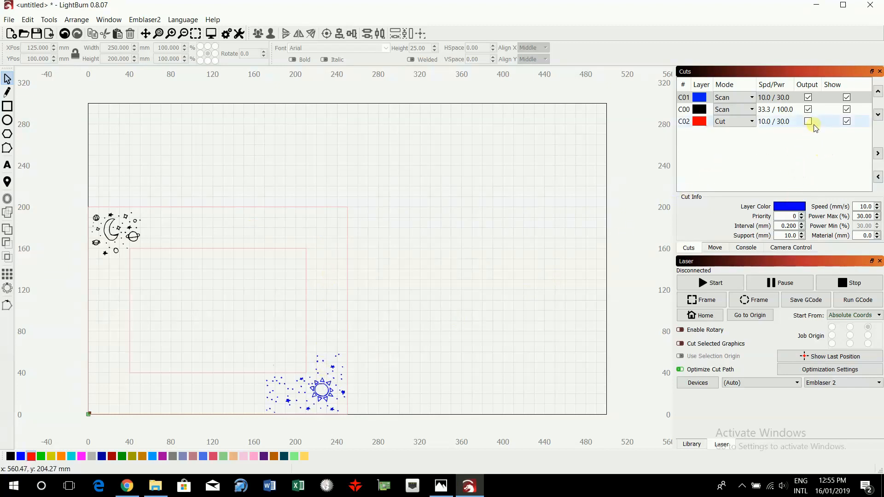
Open the material library and expand the 15.00 mm presets of the Year 9 wooden Frame material
left_click(699, 95)
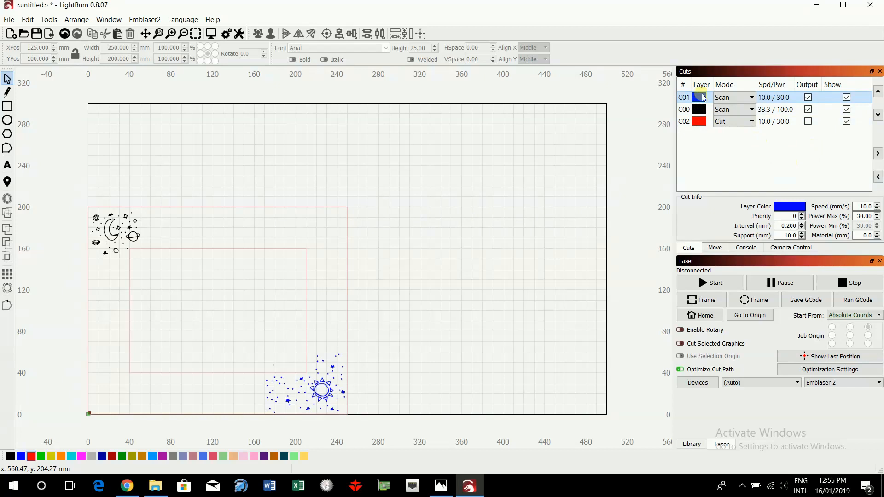
left_click(697, 447)
left_click_drag(789, 340, 785, 363)
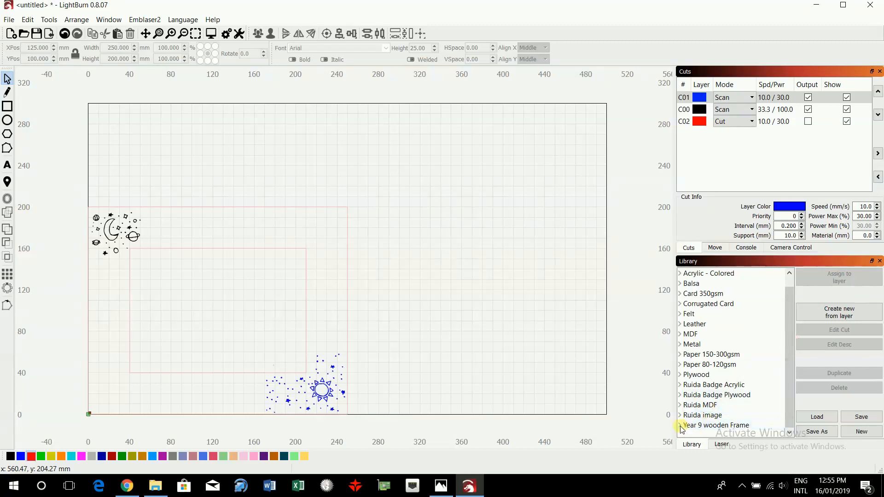
left_click_drag(788, 394, 789, 421)
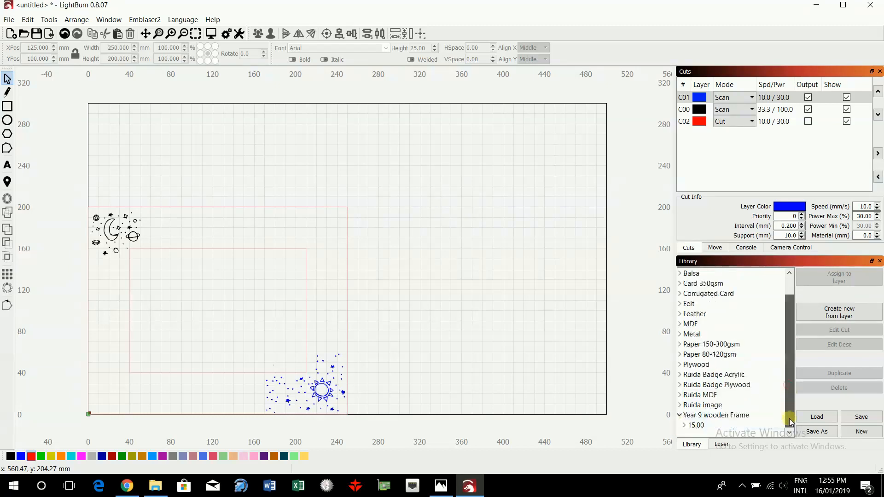
left_click(685, 425)
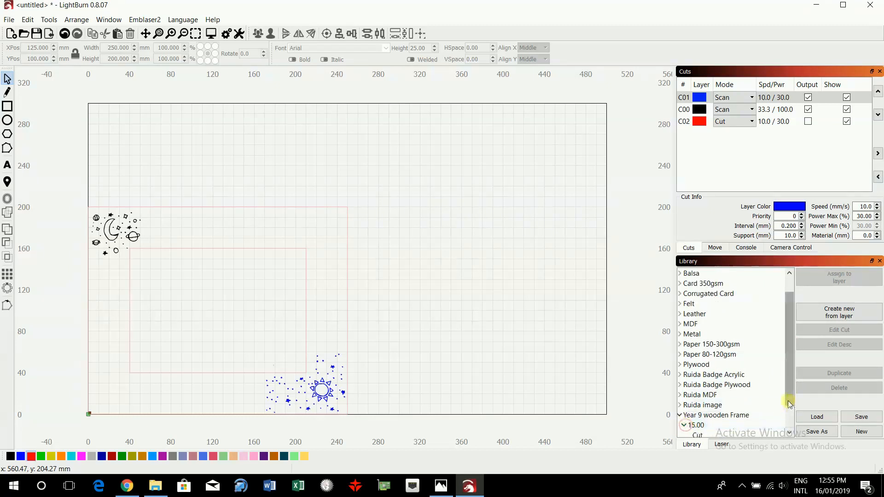
scroll(788, 397, "down", 1)
left_click_drag(787, 394, 786, 415)
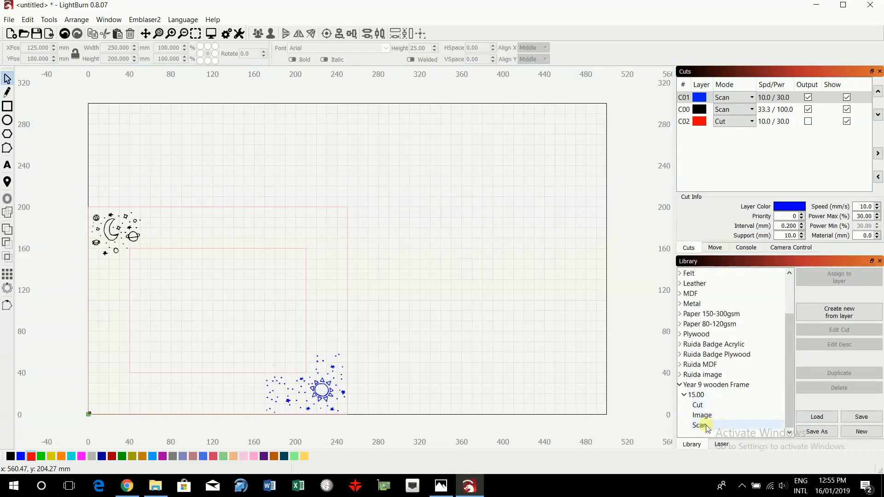
Assign the Year 9 wooden Frame 15.00 mm Scan preset to blue layer C01 and black layer C00
left_click(701, 101)
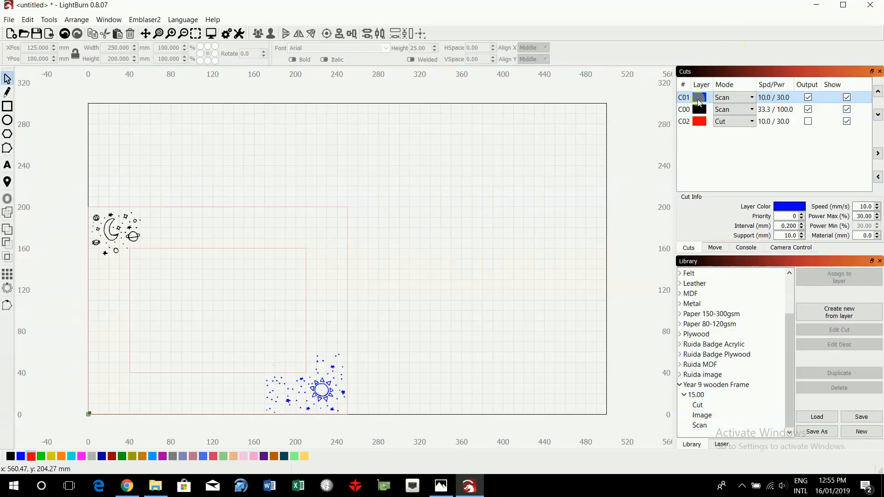
left_click(701, 424)
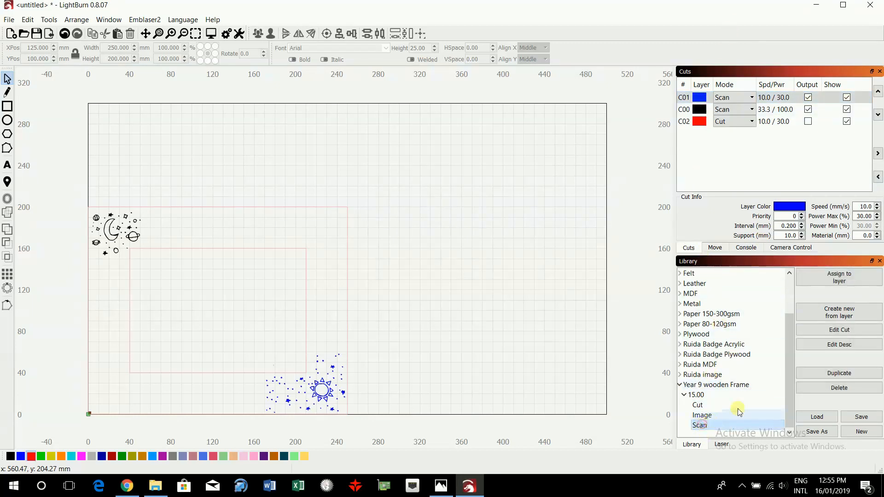
left_click(852, 281)
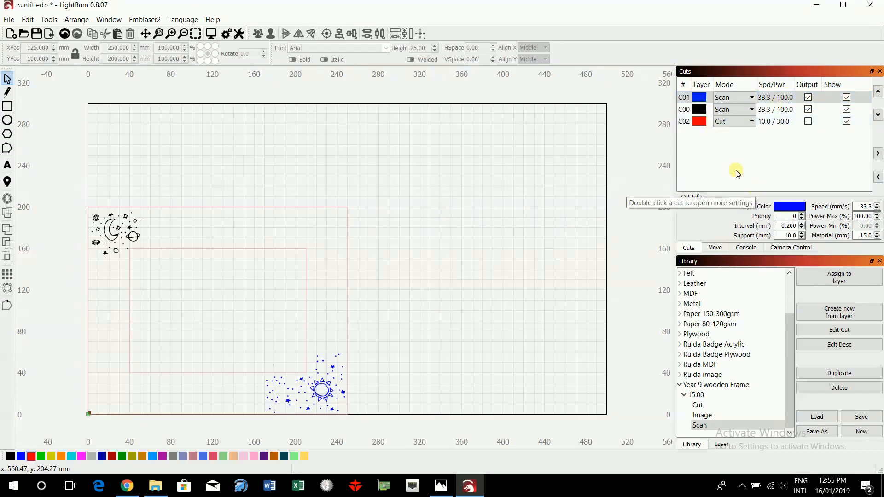
left_click(700, 109)
left_click(847, 278)
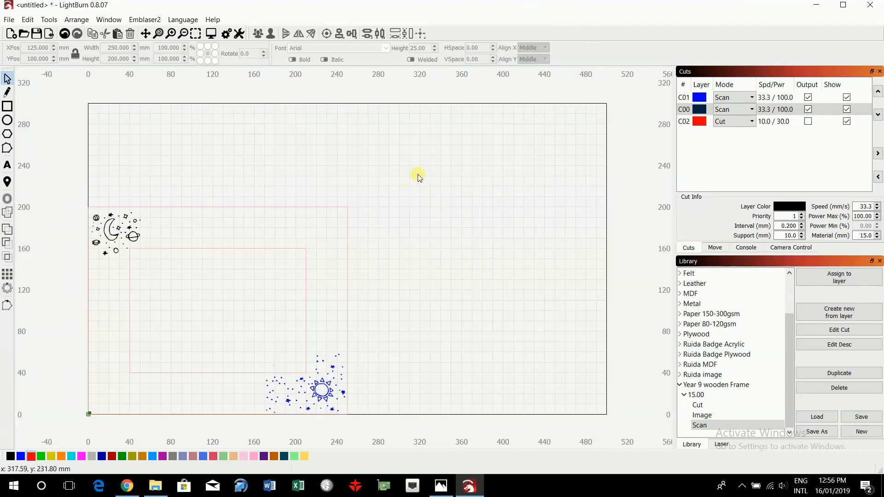
Save the project as "Mr bee frame 1" in the "2019 frame - lightburn" folder inside the lightburn pictures folder
left_click(9, 21)
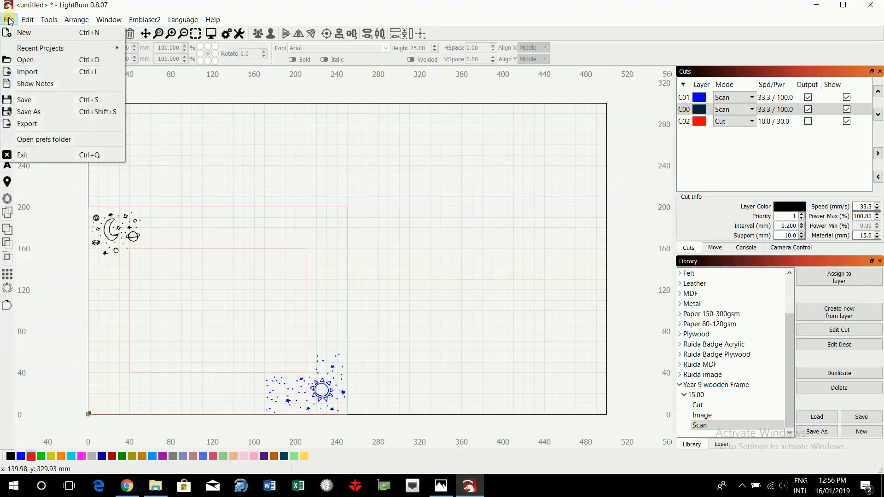
left_click(34, 115)
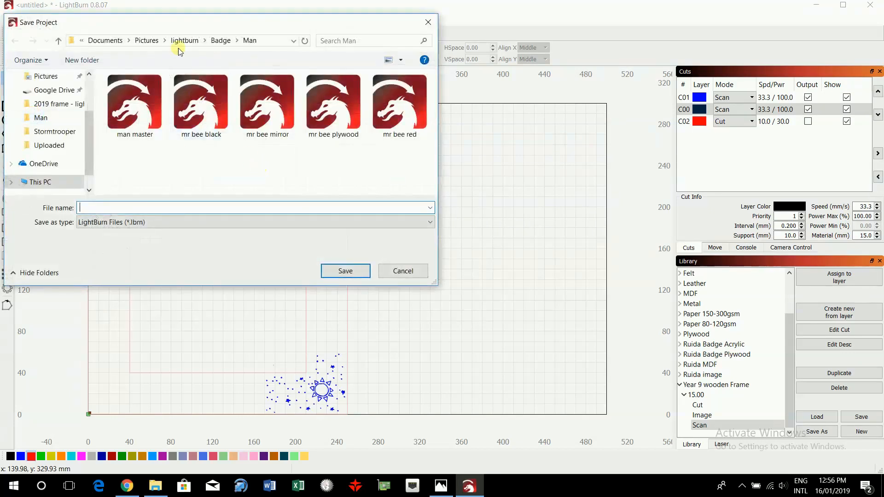
left_click(191, 40)
left_click(138, 121)
left_click(342, 272)
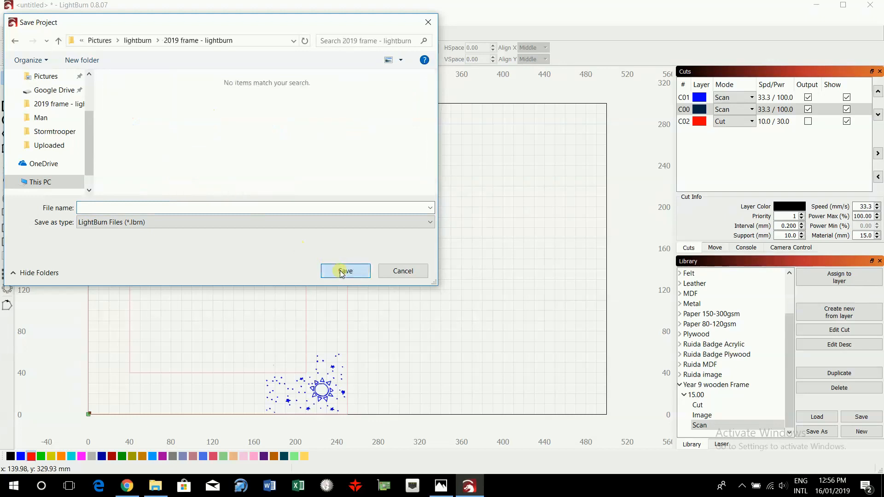
left_click(190, 208)
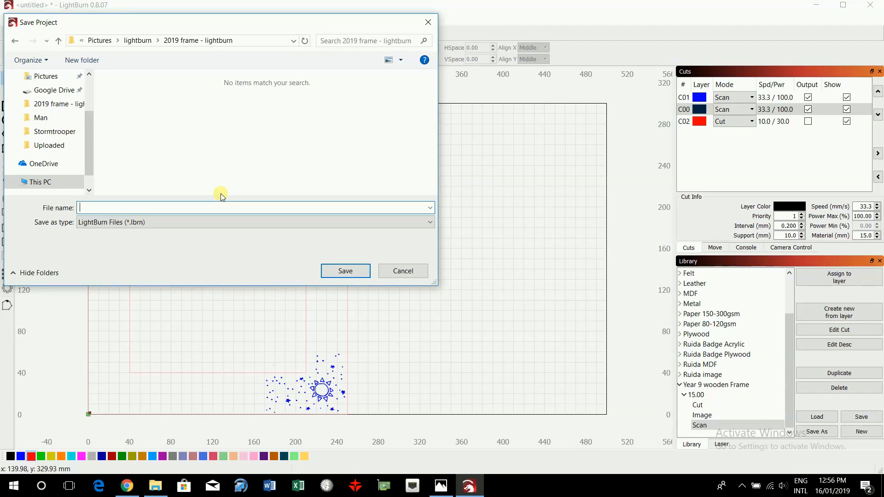
type("Mr bee frame 1")
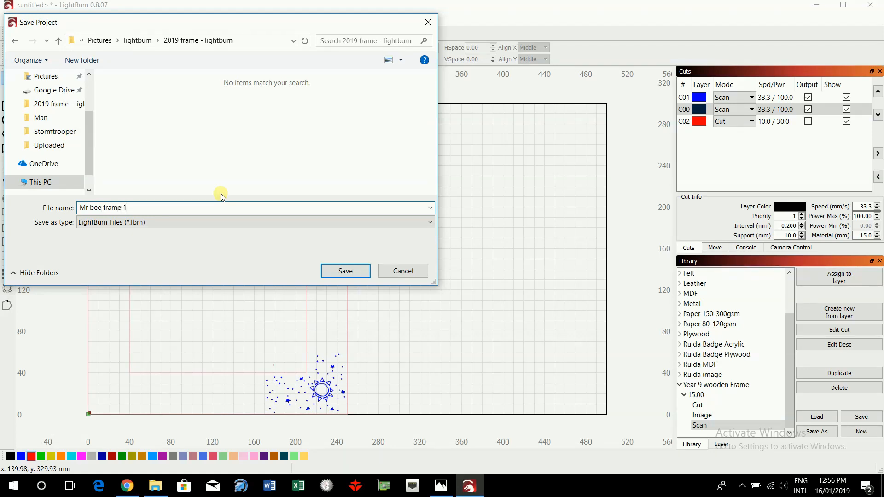
left_click(345, 271)
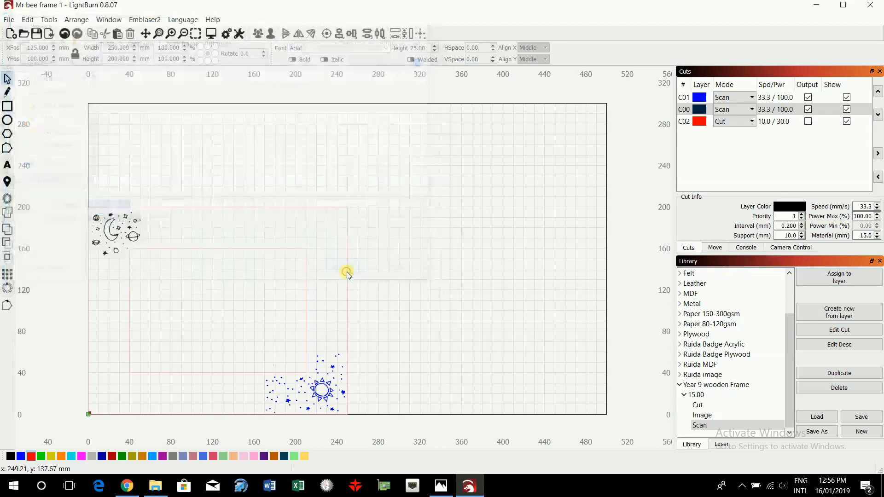